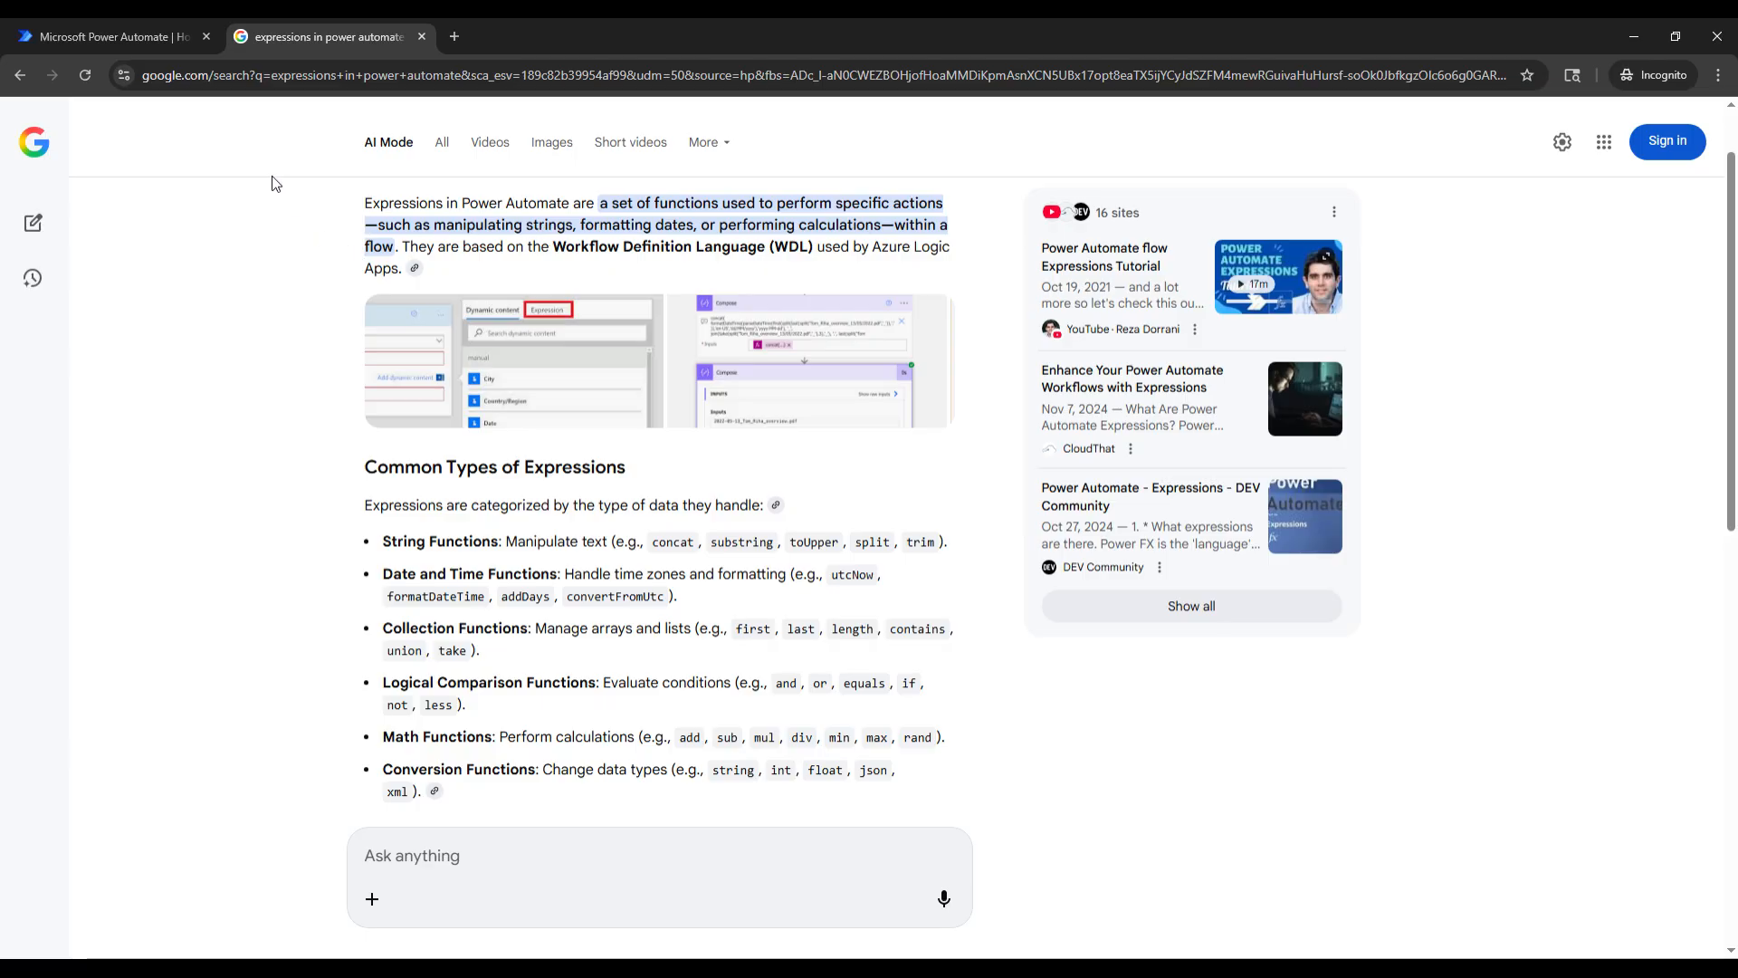
# - Switch to Power Automate and create an instant cloud flow named Expression Test that is manually triggered, dismissing the designer's pop-up tips
pyautogui.click(144, 25)
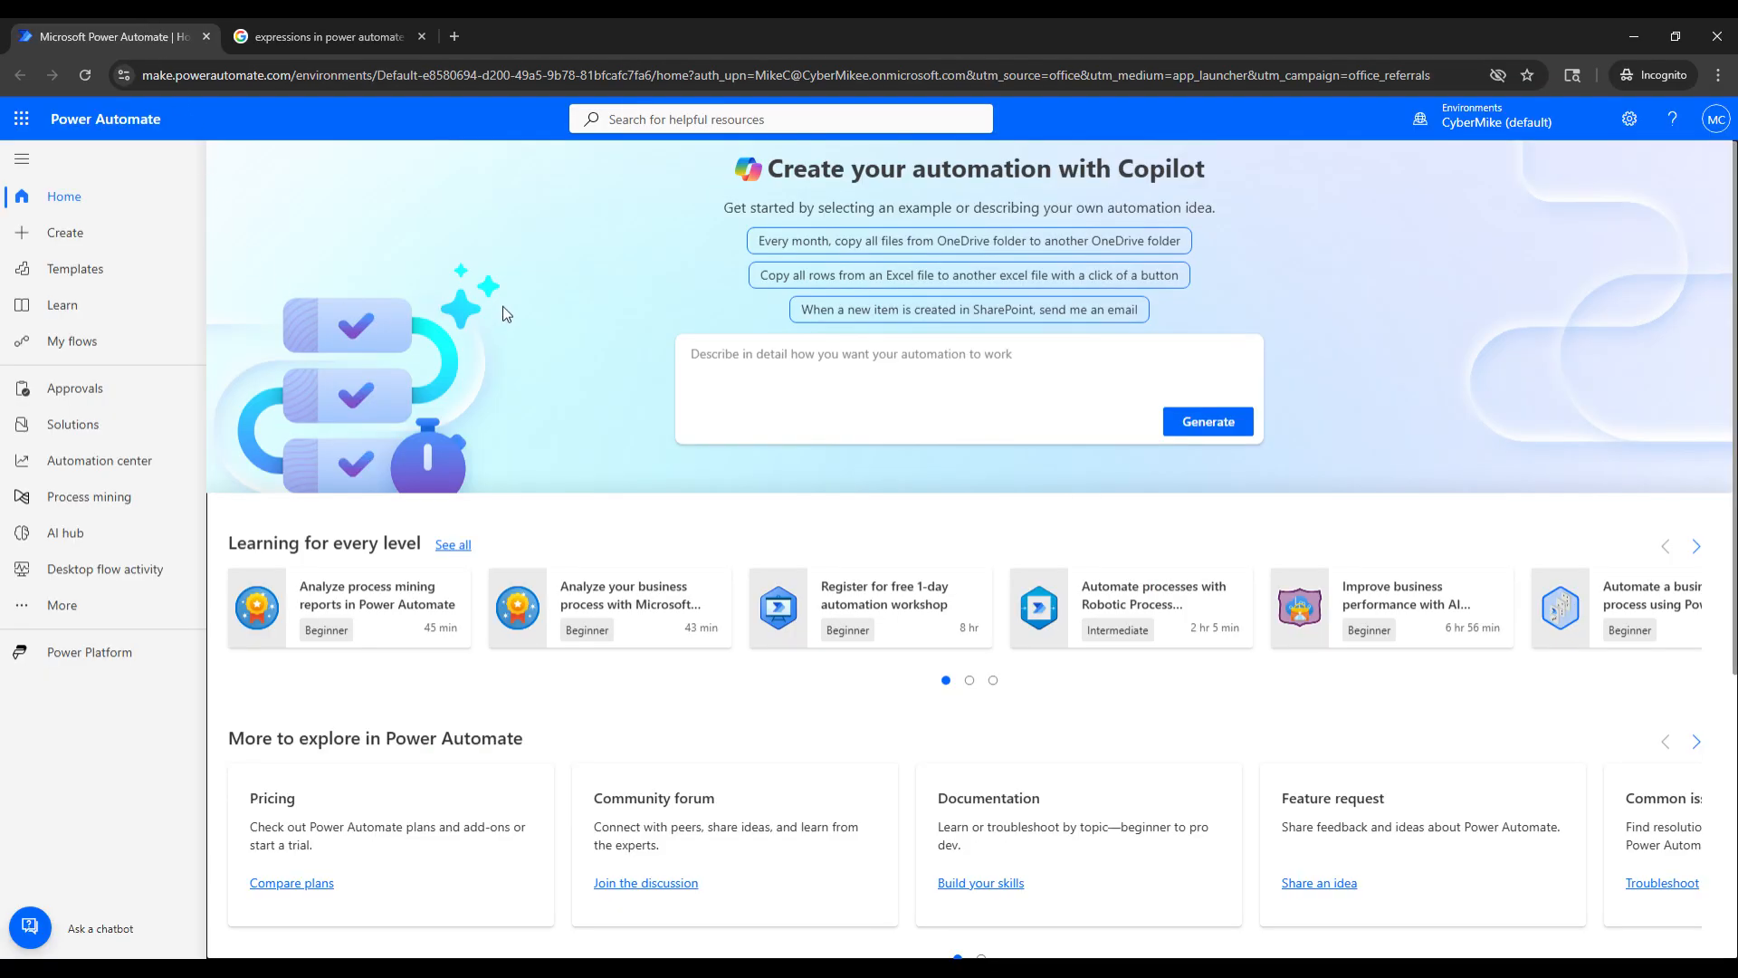
pyautogui.click(86, 235)
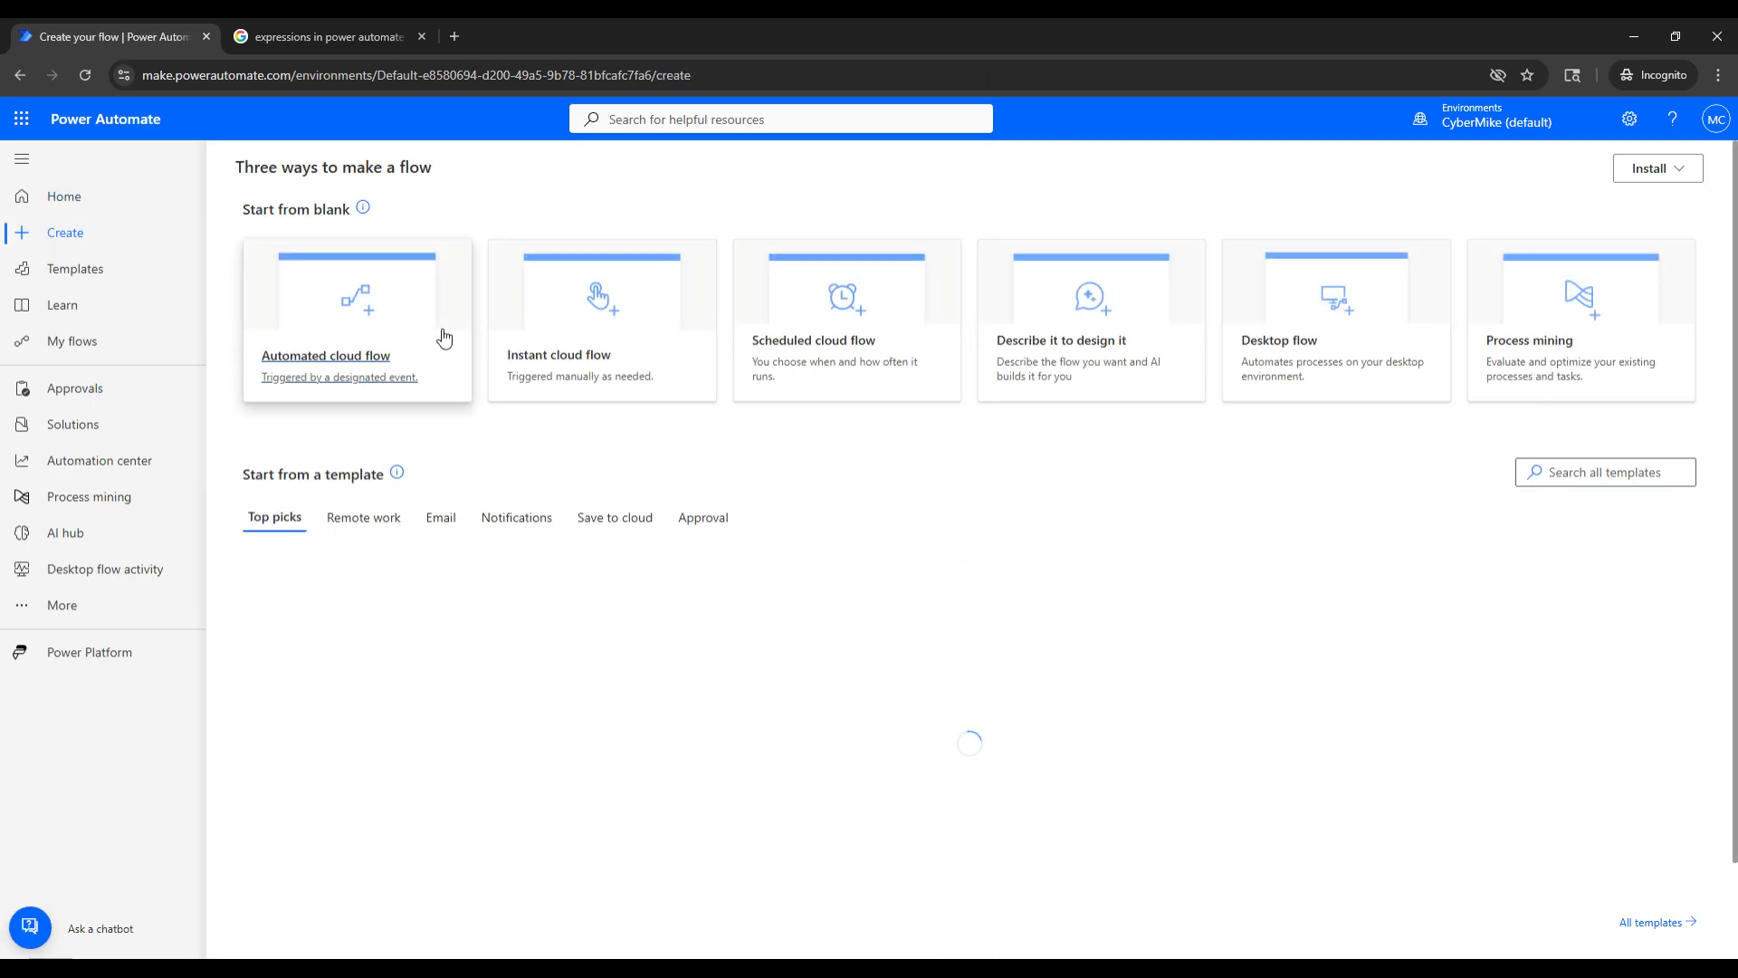
pyautogui.click(577, 299)
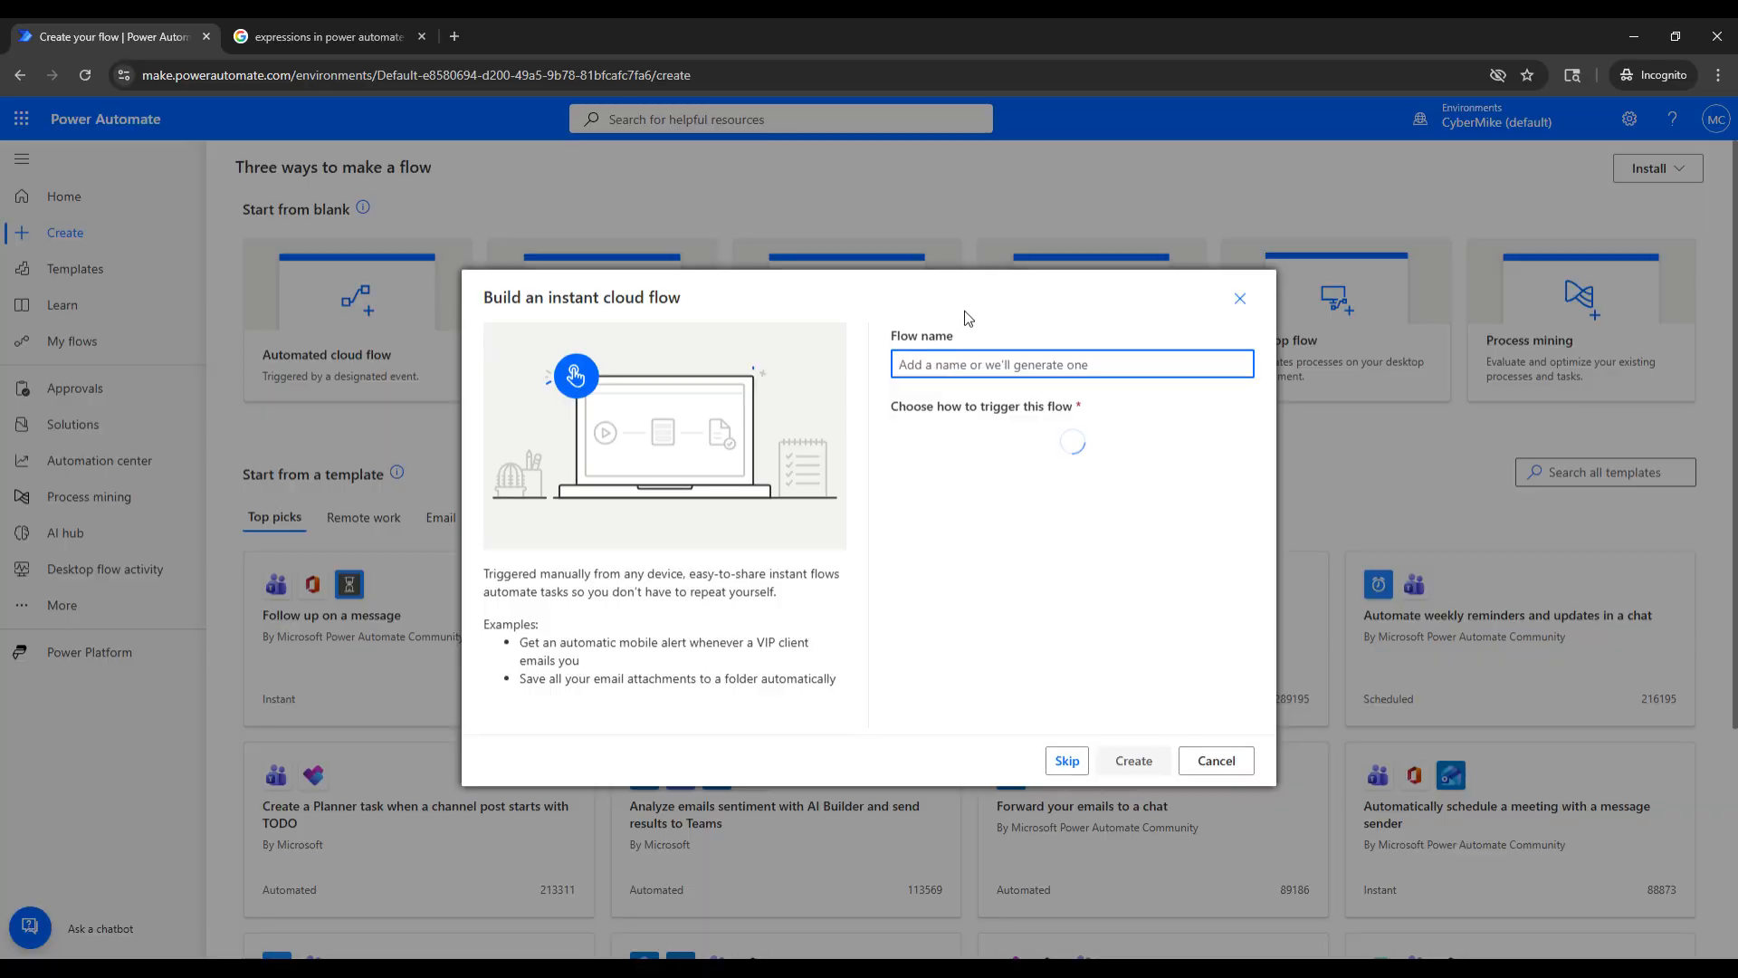
pyautogui.write('Expressio')
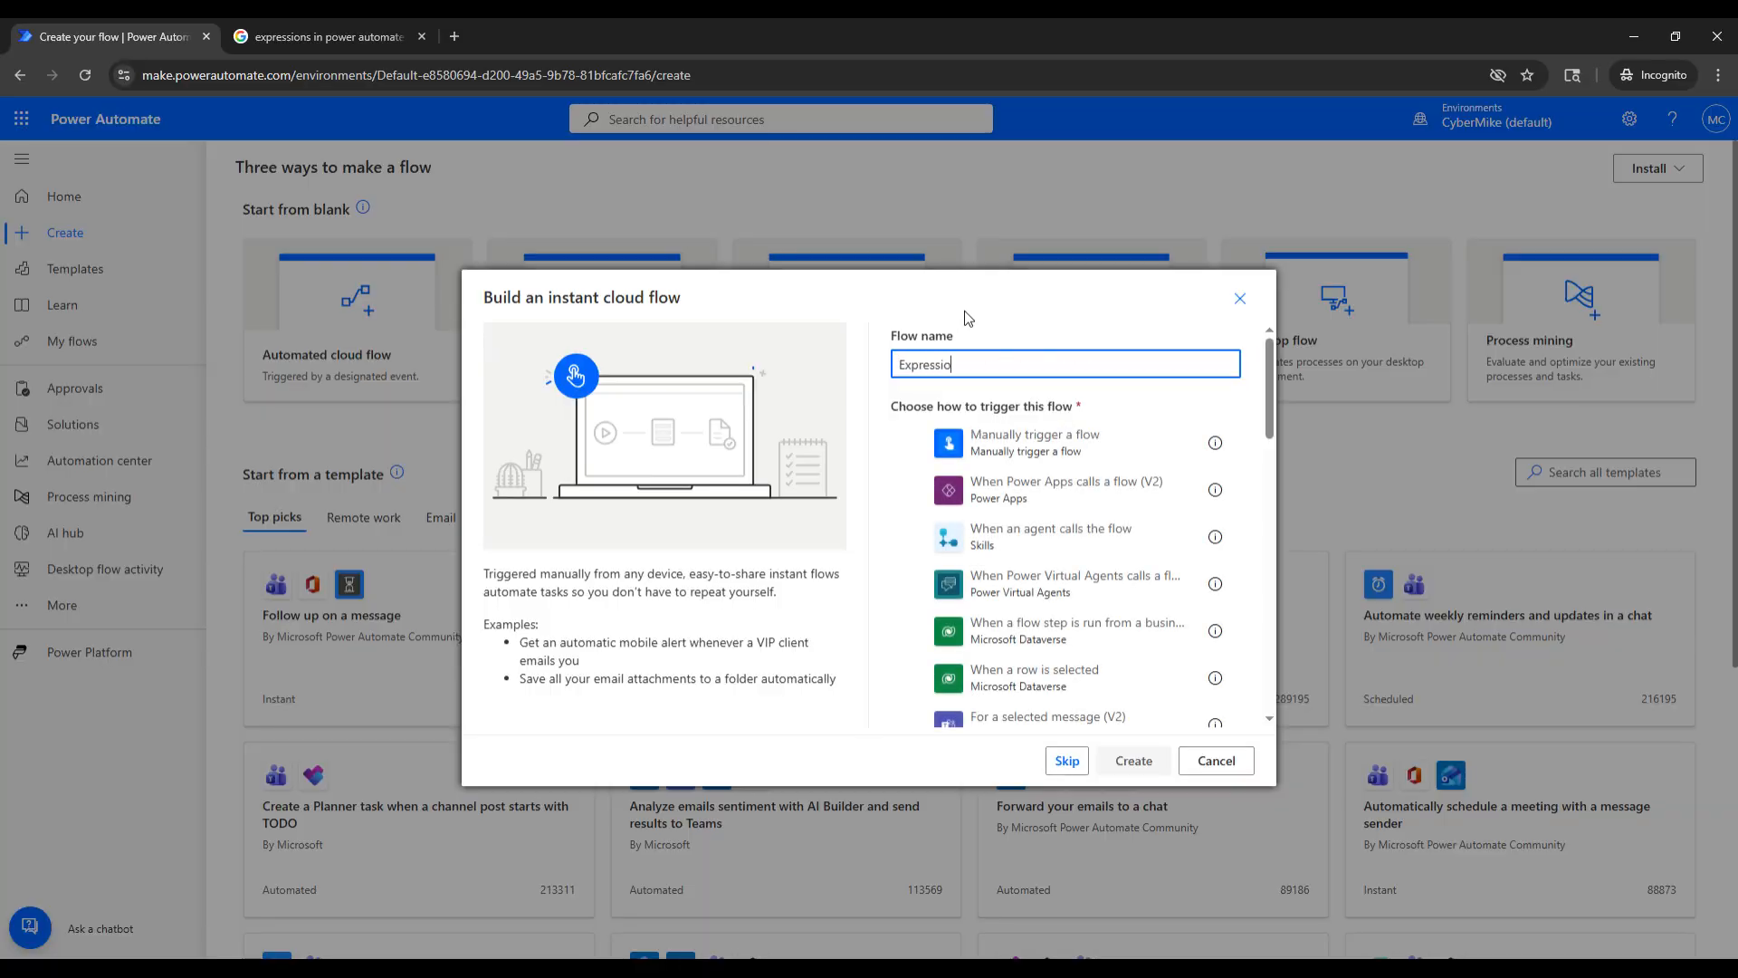
pyautogui.write('n Test')
pyautogui.click(1032, 443)
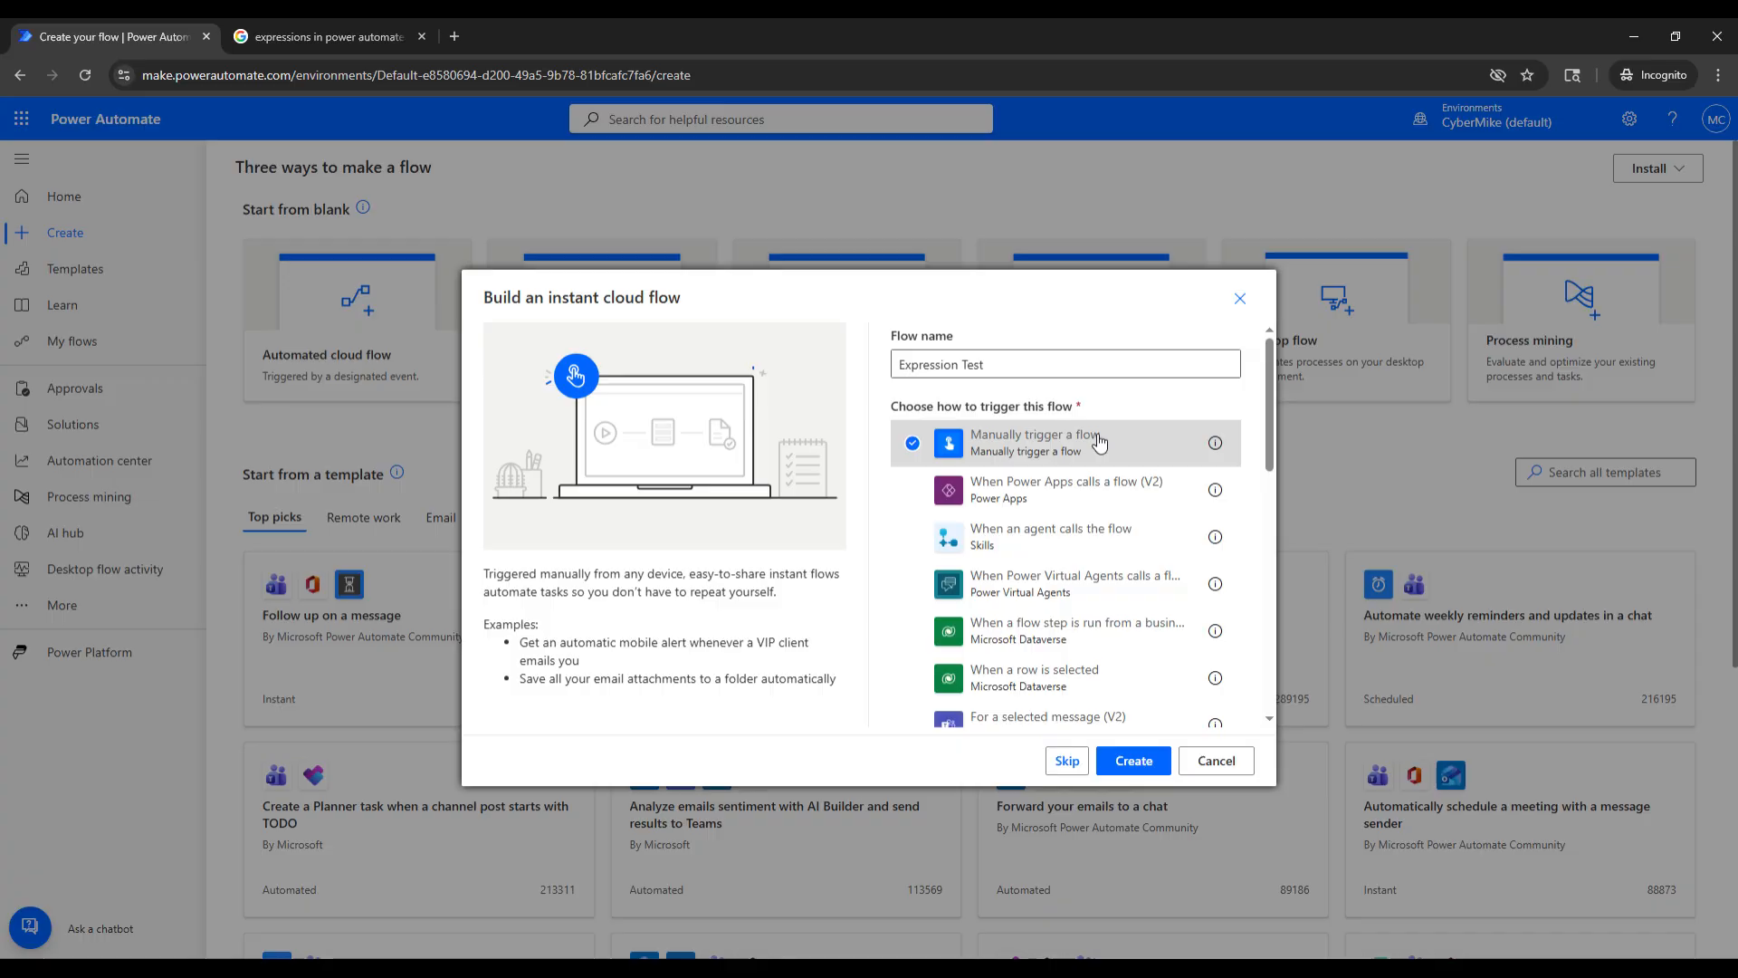
pyautogui.click(1129, 757)
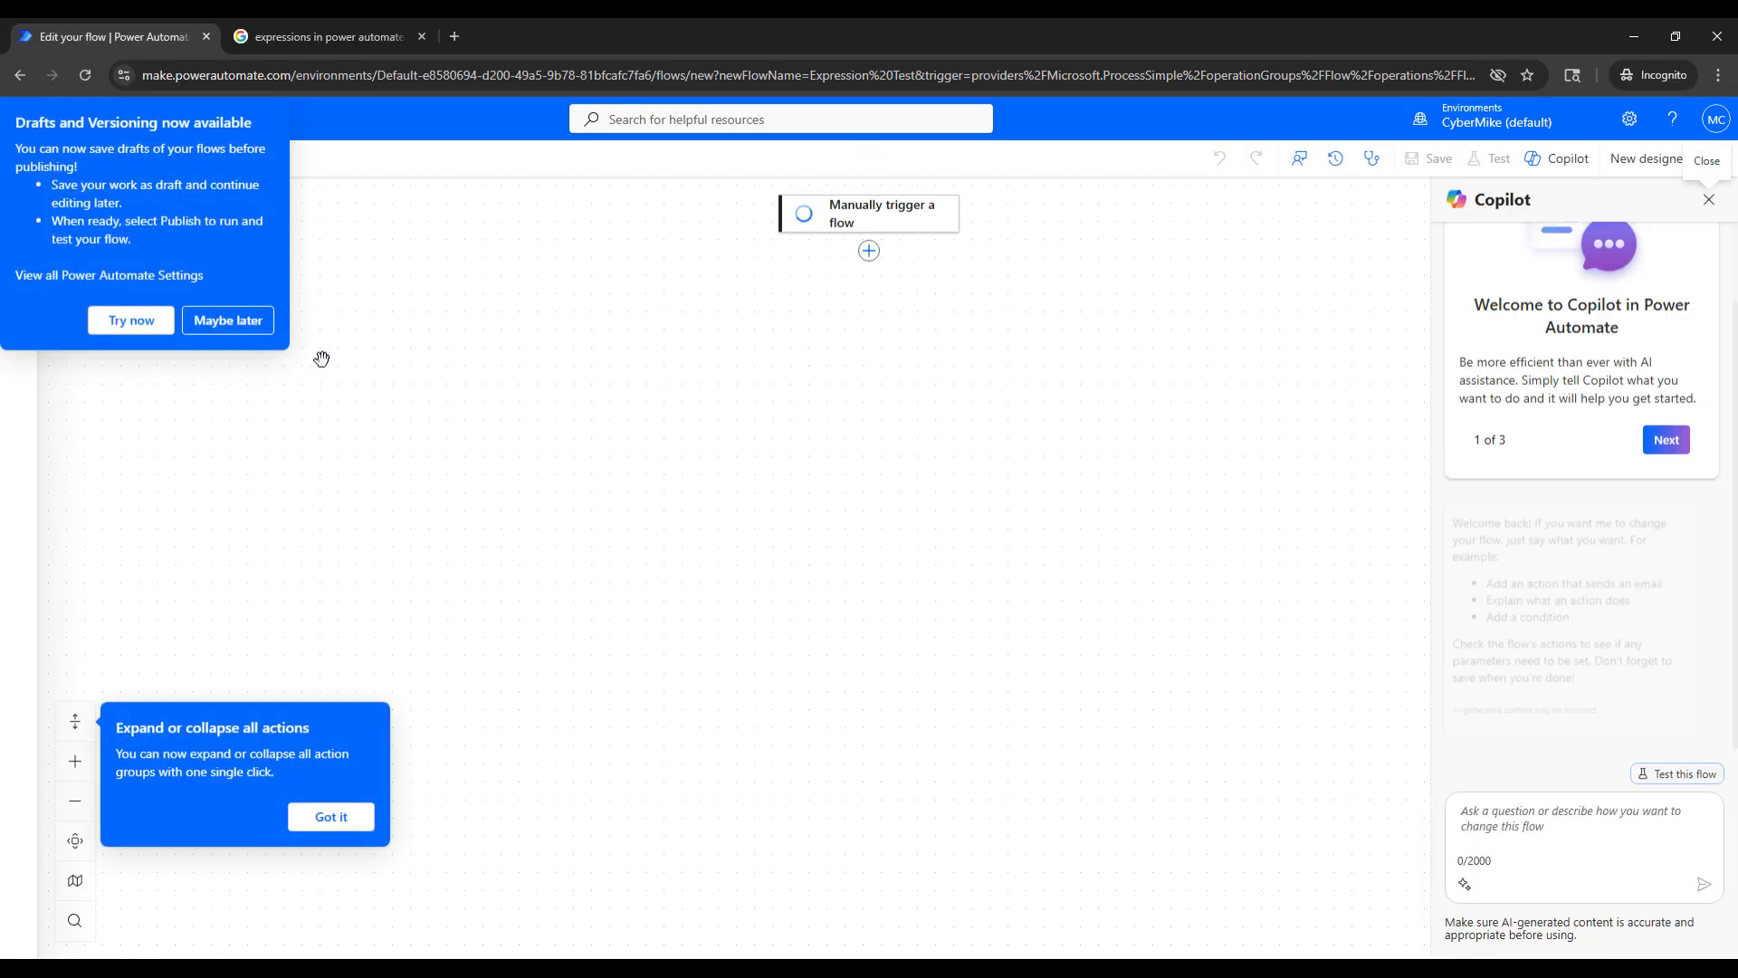
pyautogui.click(230, 322)
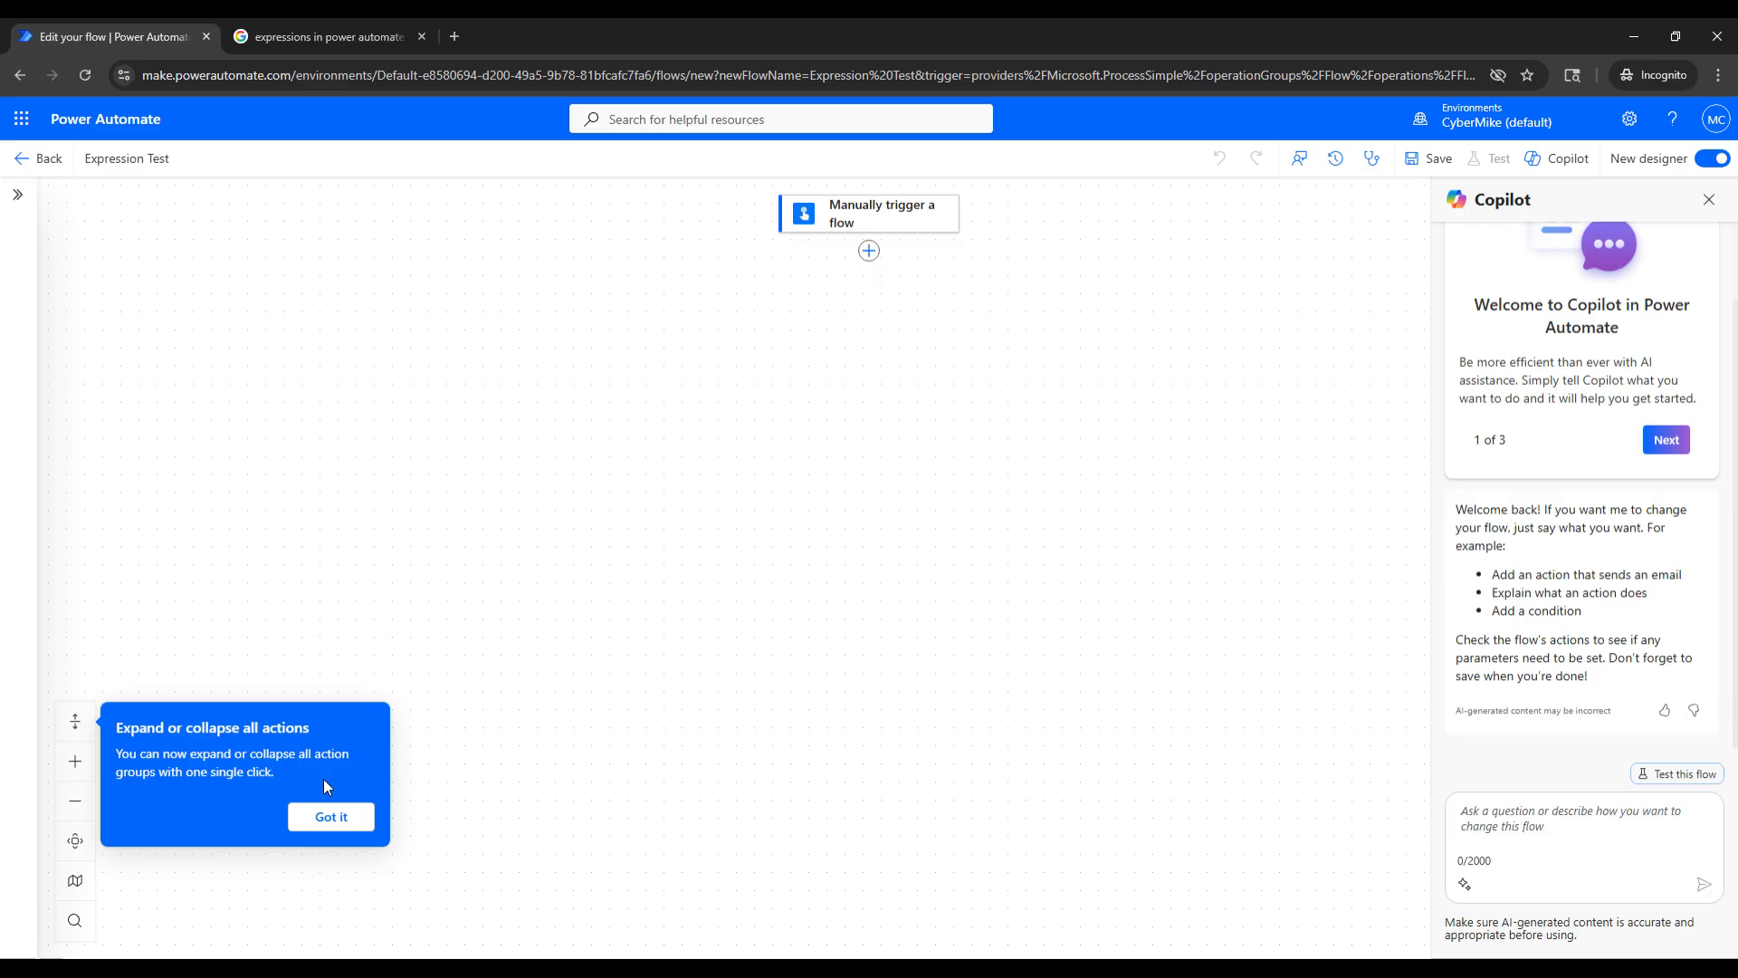
pyautogui.click(342, 824)
# - Add a text input named First Name to the manual trigger
pyautogui.click(867, 224)
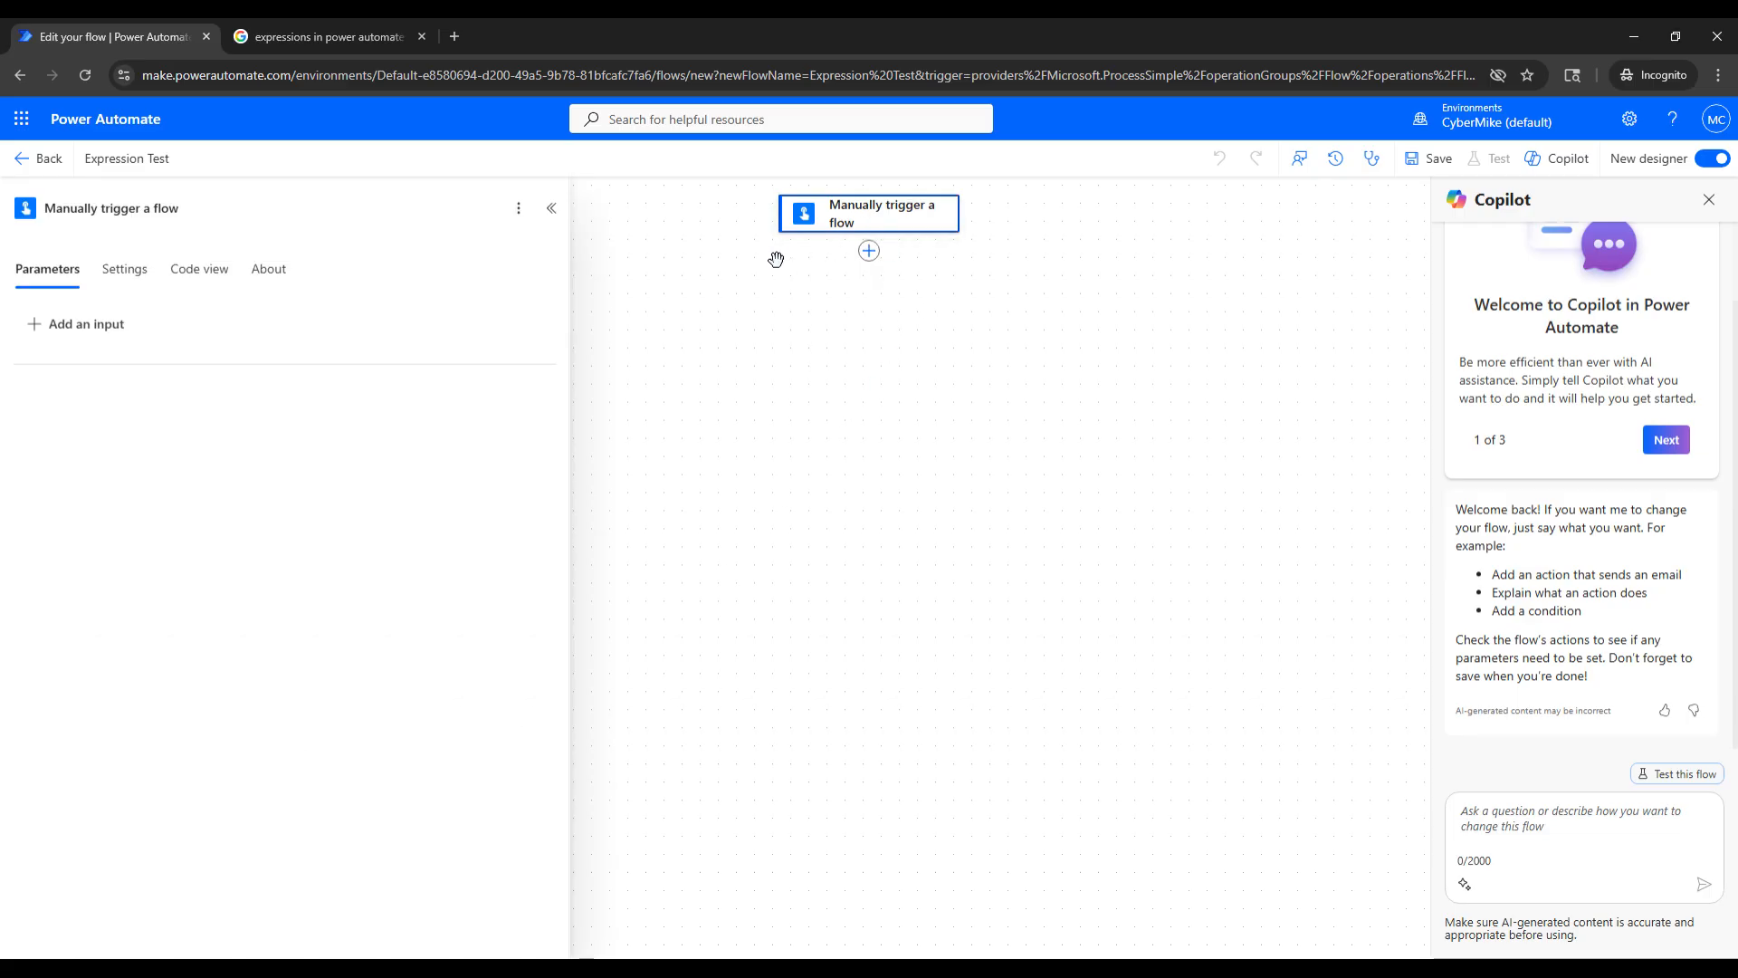
pyautogui.click(85, 324)
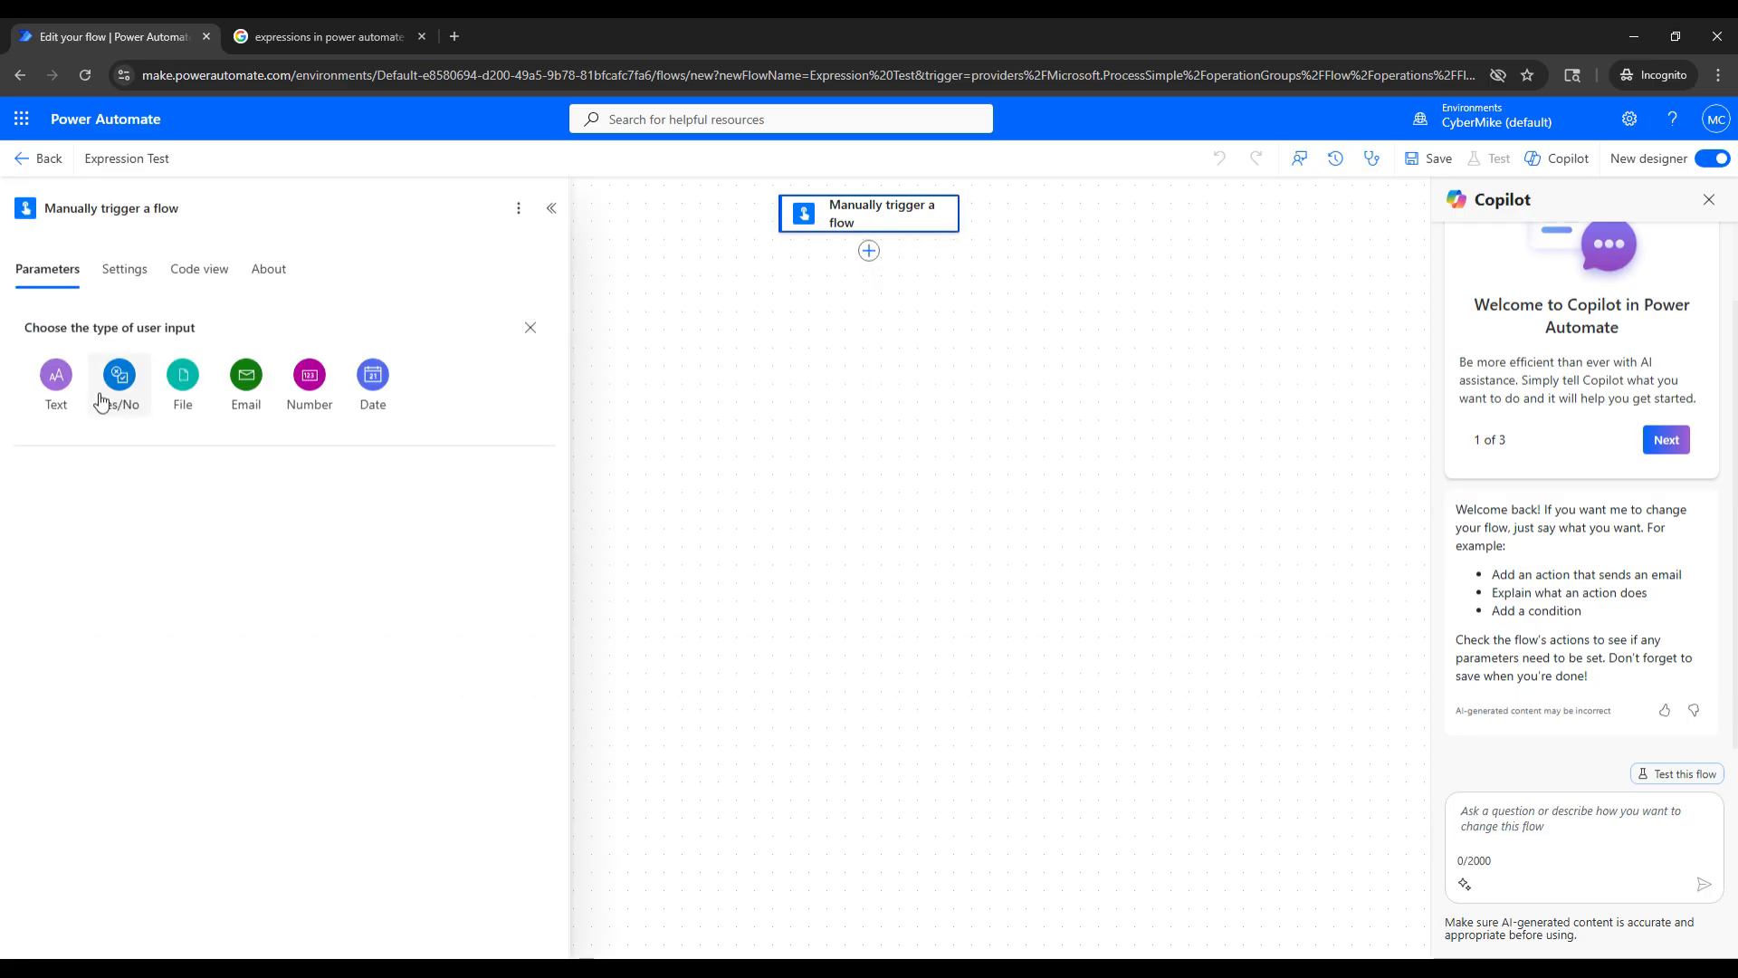
pyautogui.click(56, 380)
pyautogui.click(98, 322)
pyautogui.doubleClick(97, 322)
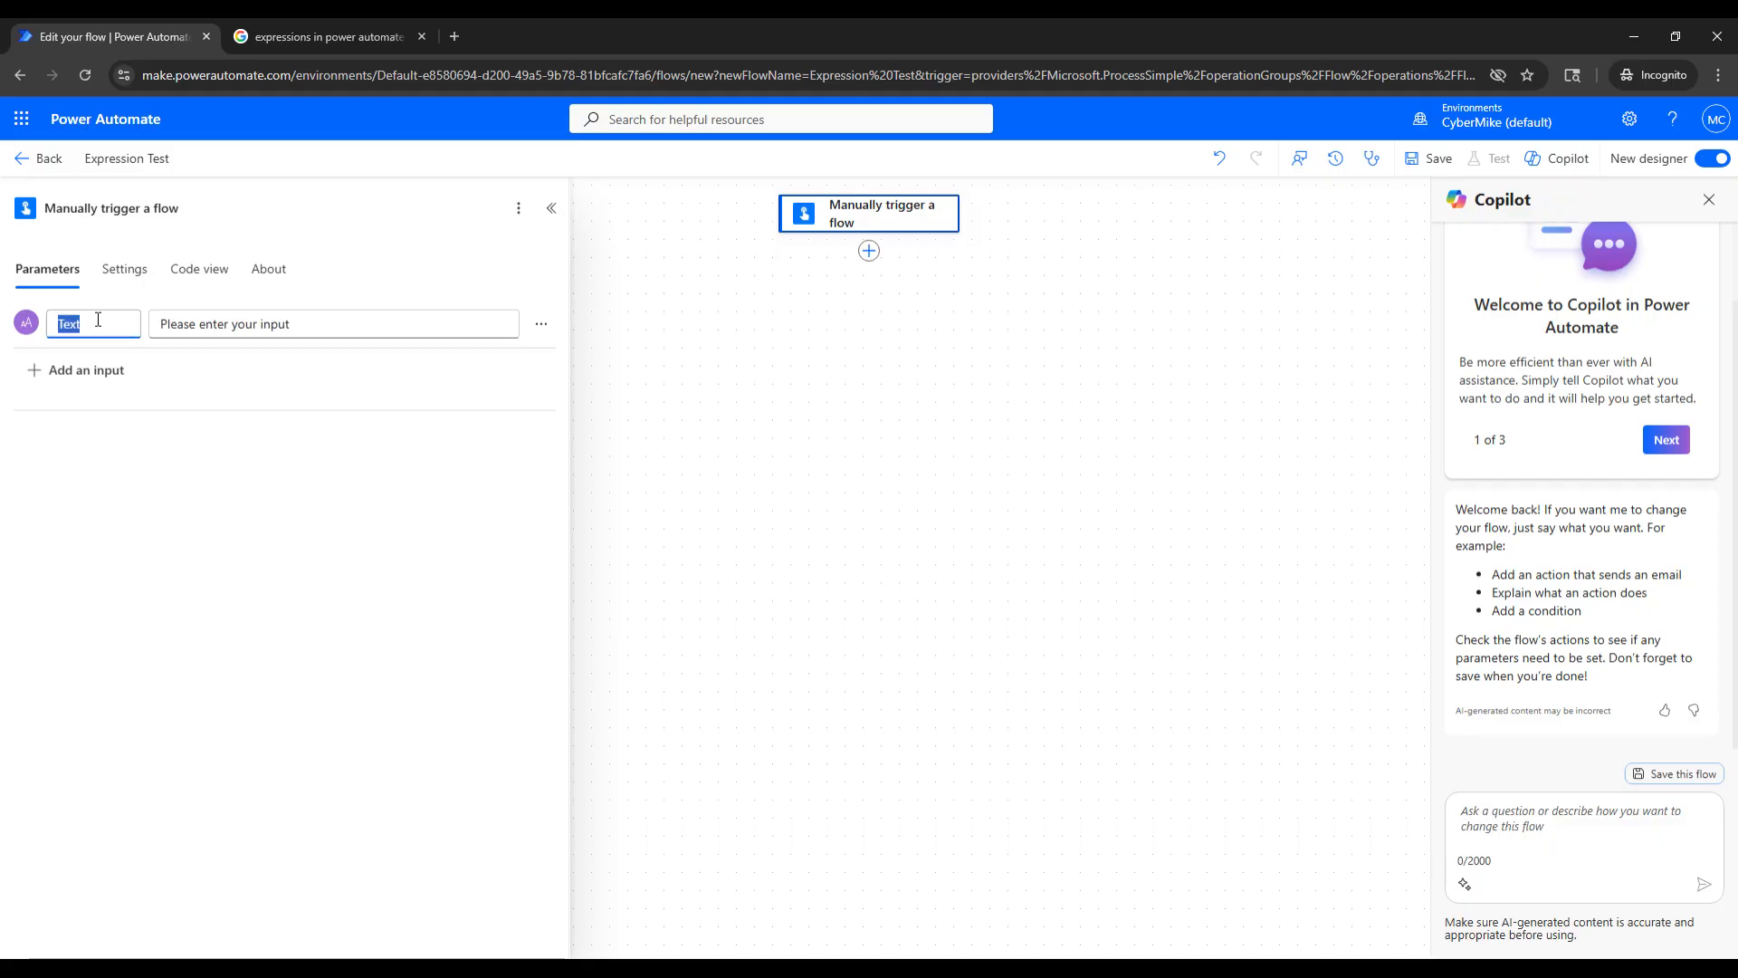
pyautogui.write('First Name')
# - Add a second text input named Last Name to the manual trigger and collapse its settings
pyautogui.click(91, 370)
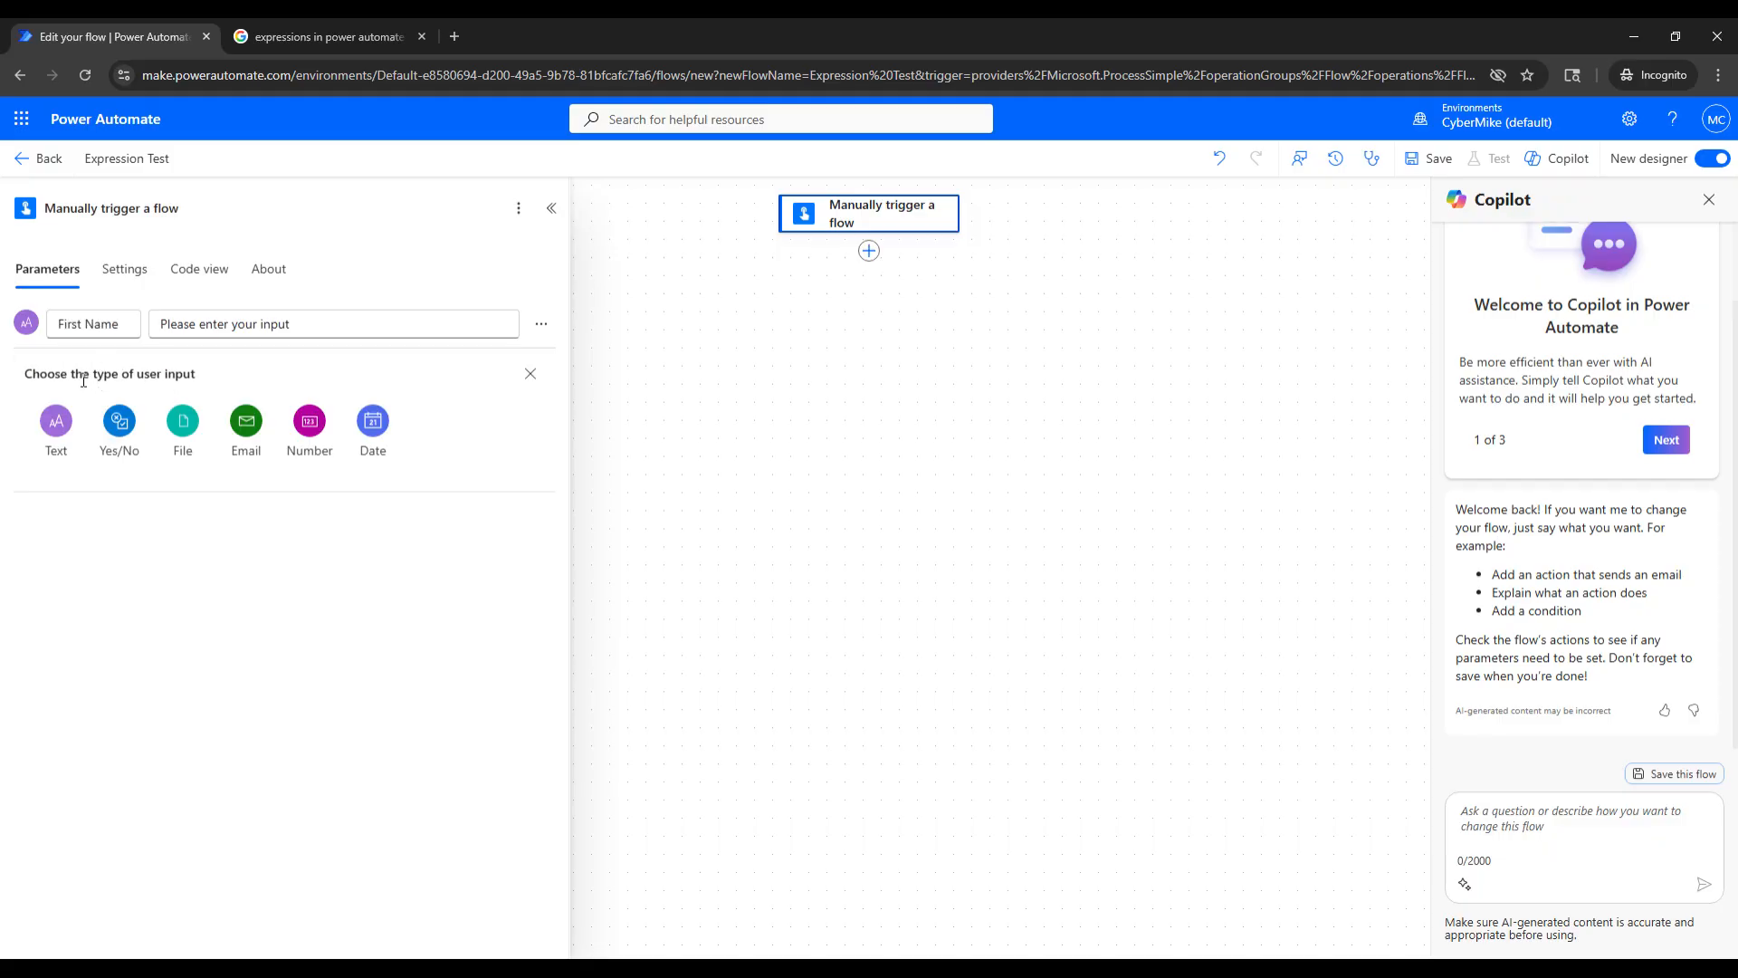
pyautogui.click(56, 421)
pyautogui.doubleClick(85, 368)
pyautogui.press('BackSpace')
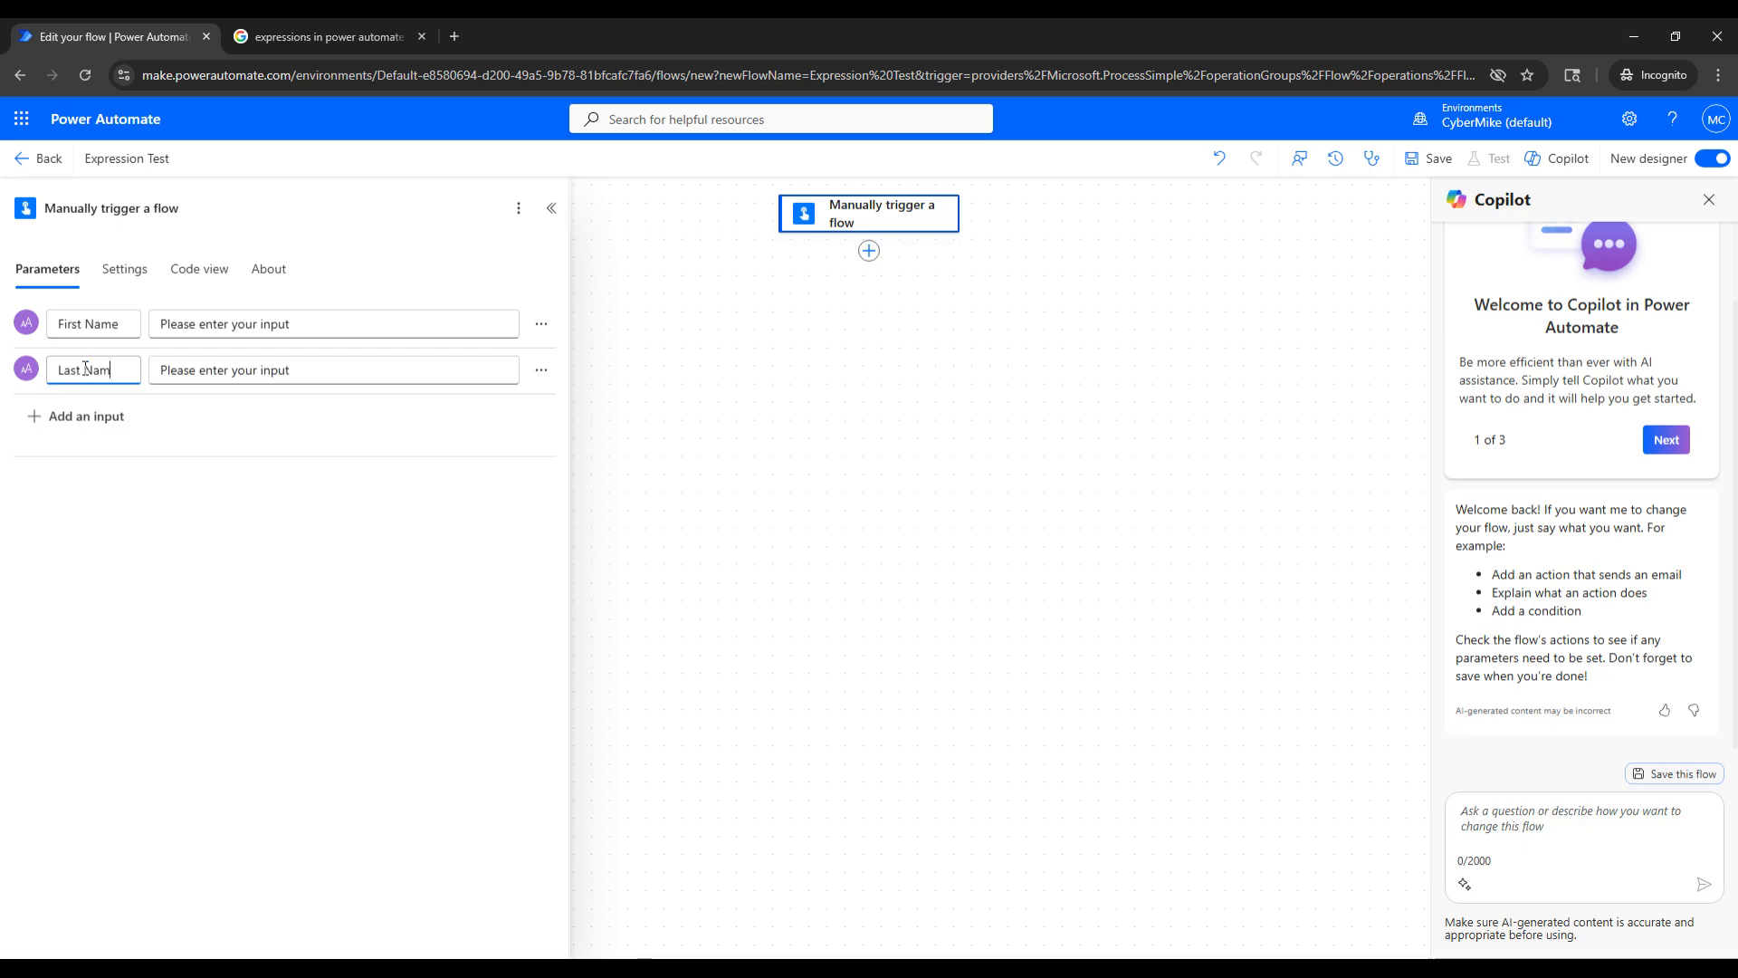
pyautogui.click(130, 634)
pyautogui.click(552, 207)
# - Open Microsoft Teams from the Microsoft 365 apps in its own browser tab, and return to the Expression Test flow
pyautogui.click(875, 260)
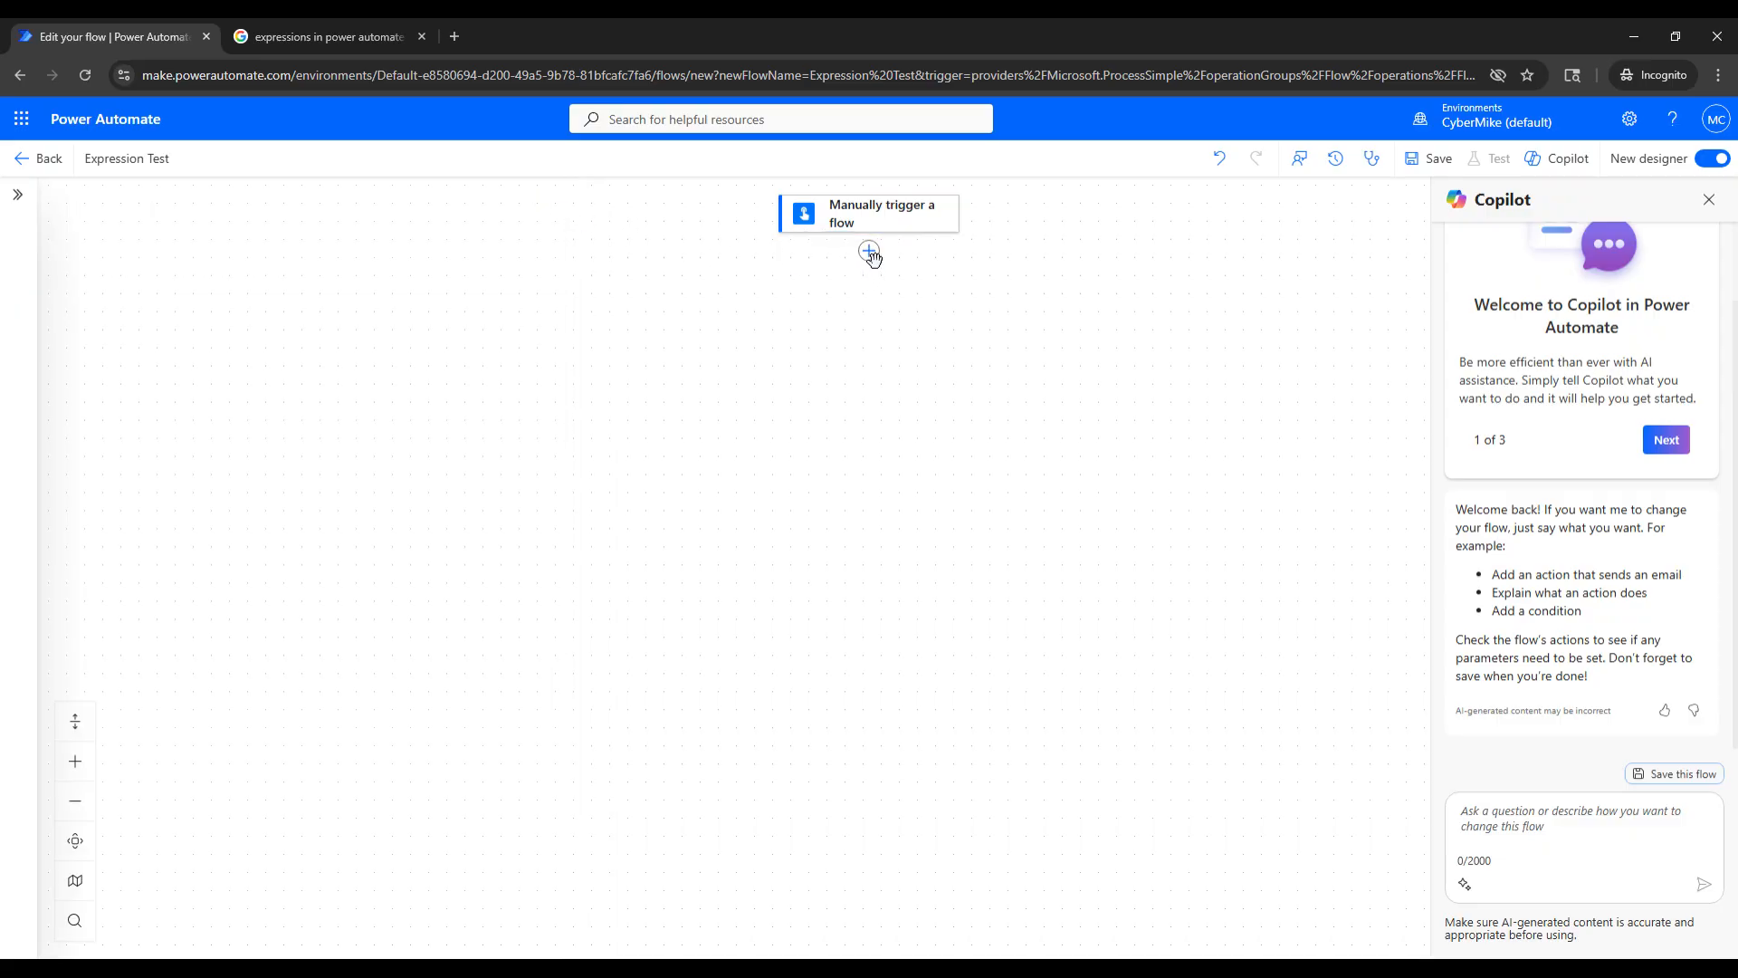
pyautogui.click(870, 253)
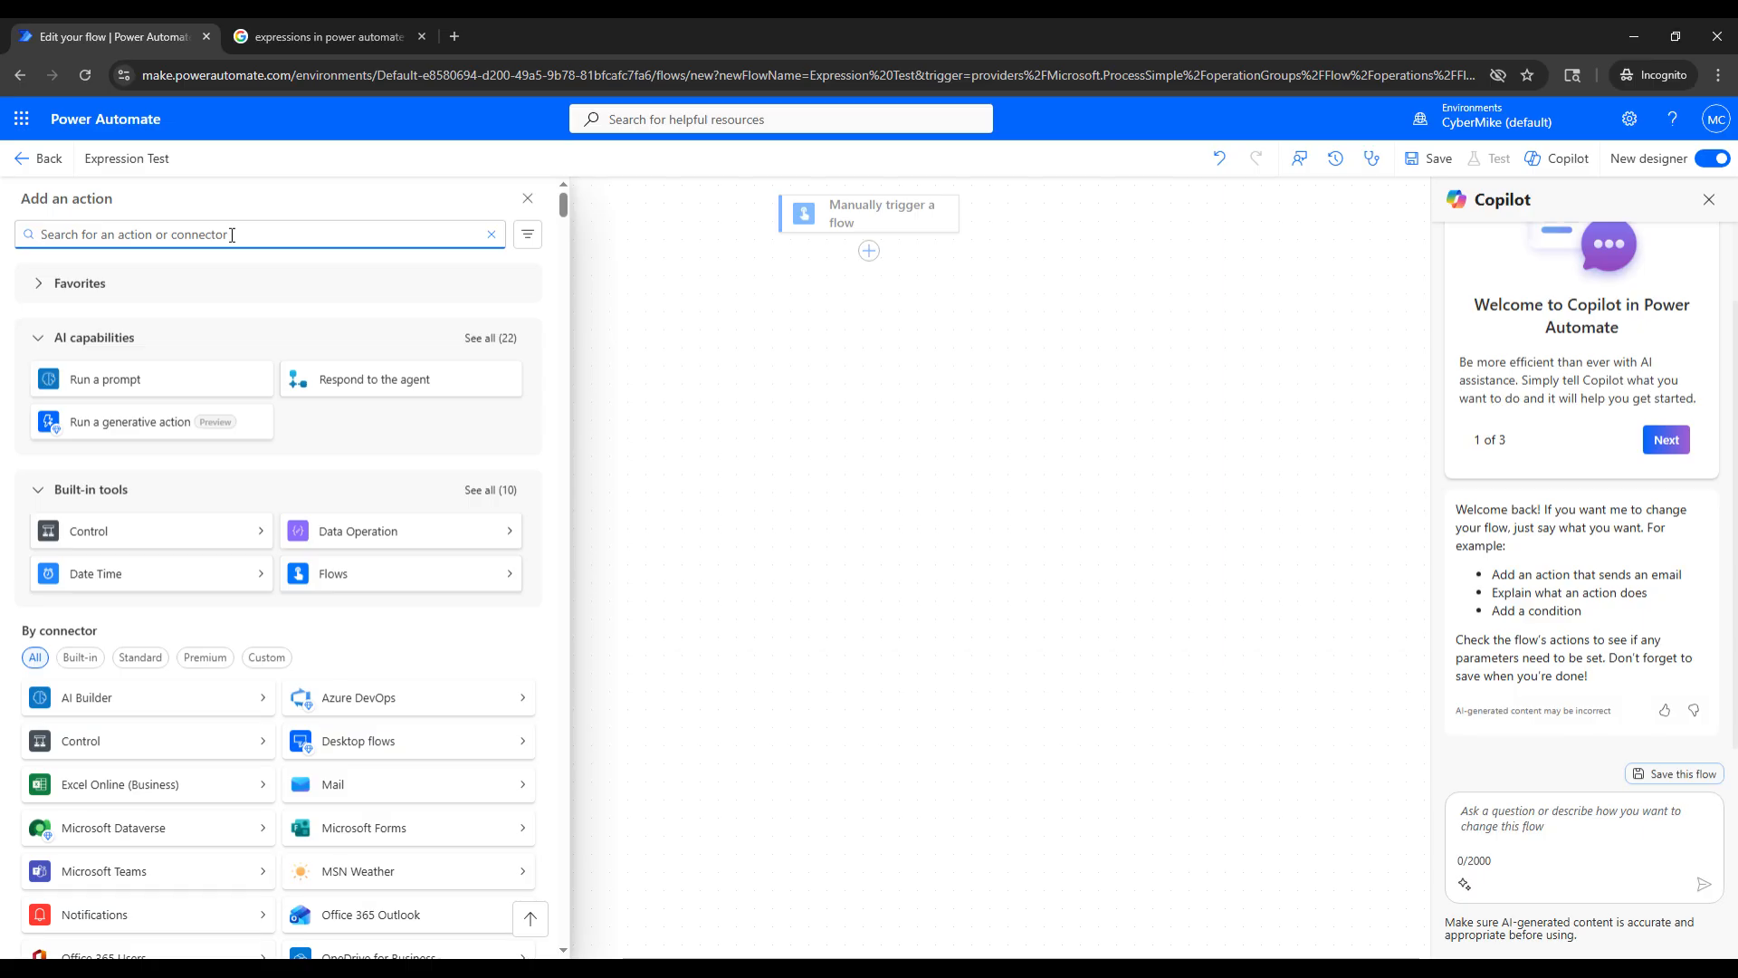
pyautogui.click(21, 118)
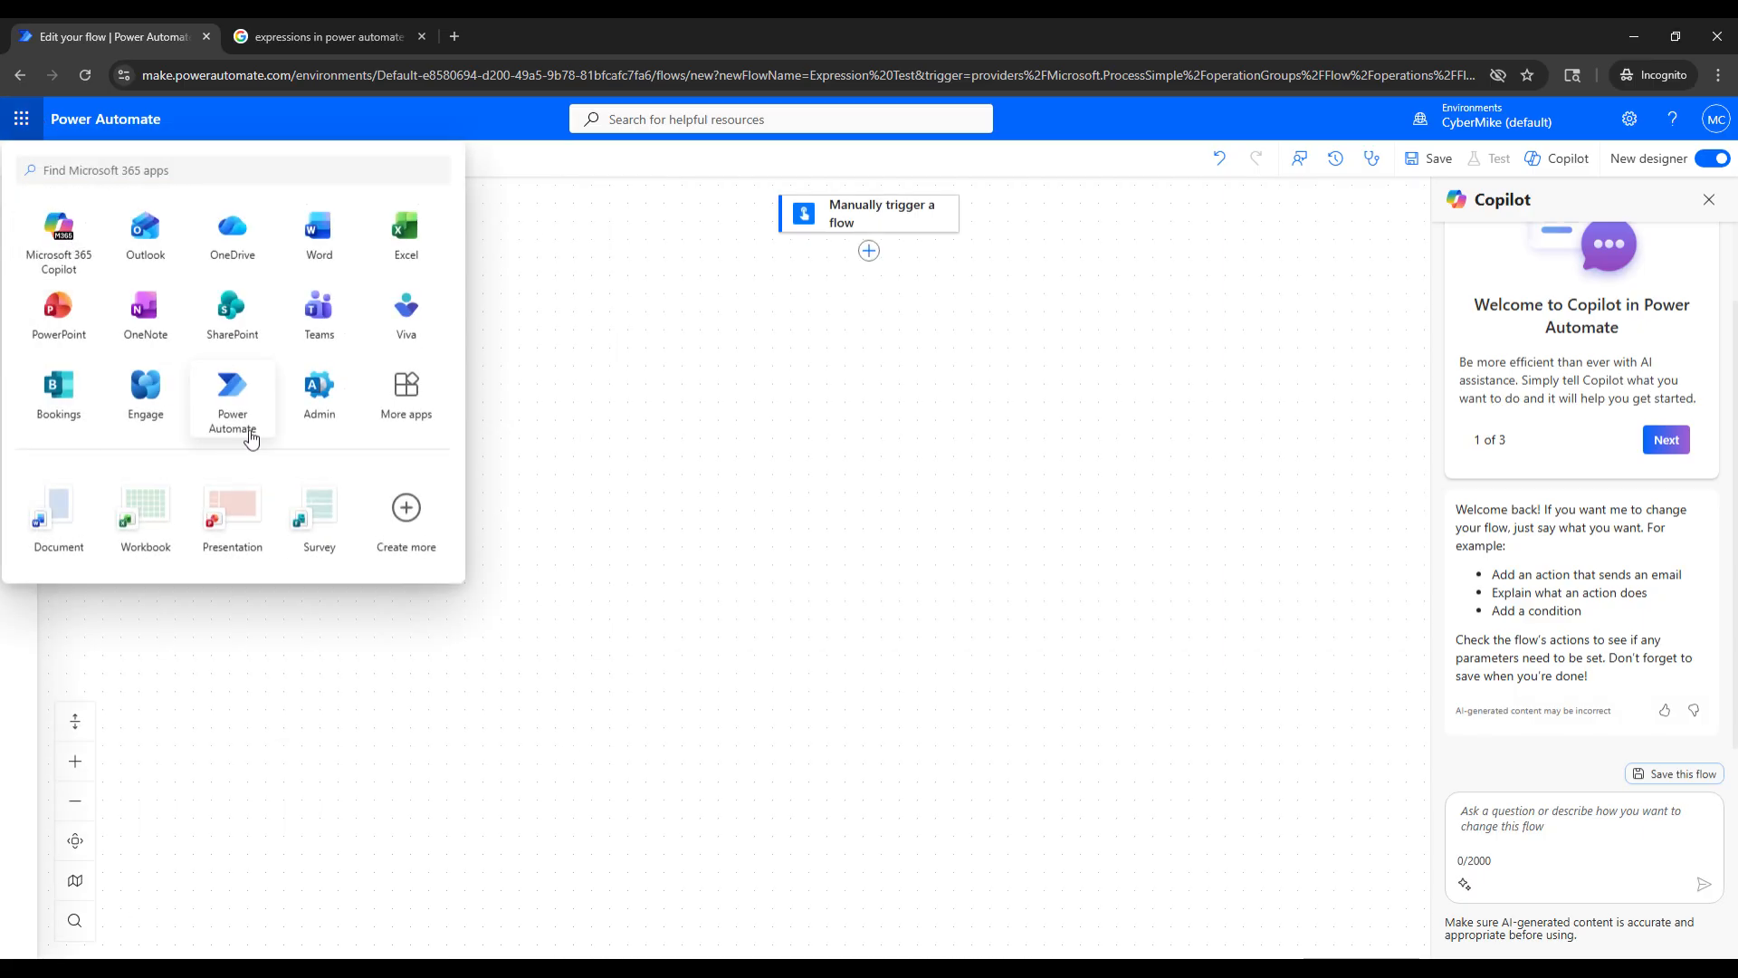
pyautogui.click(344, 345)
pyautogui.click(311, 29)
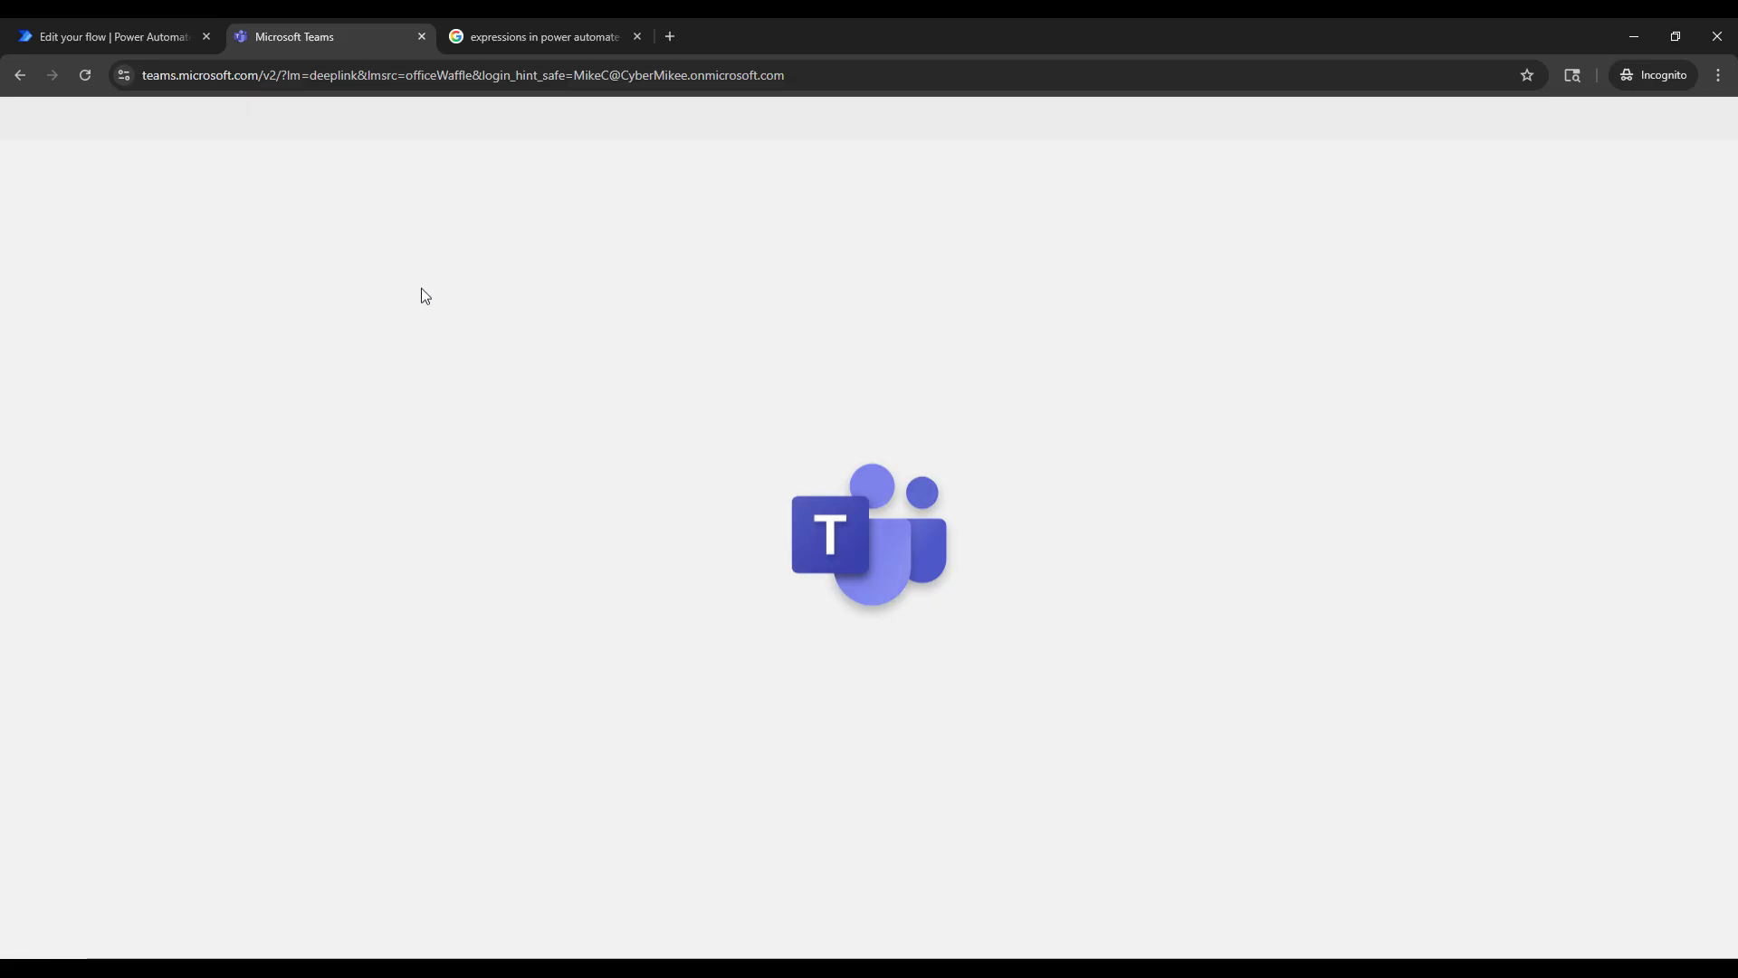
pyautogui.click(148, 25)
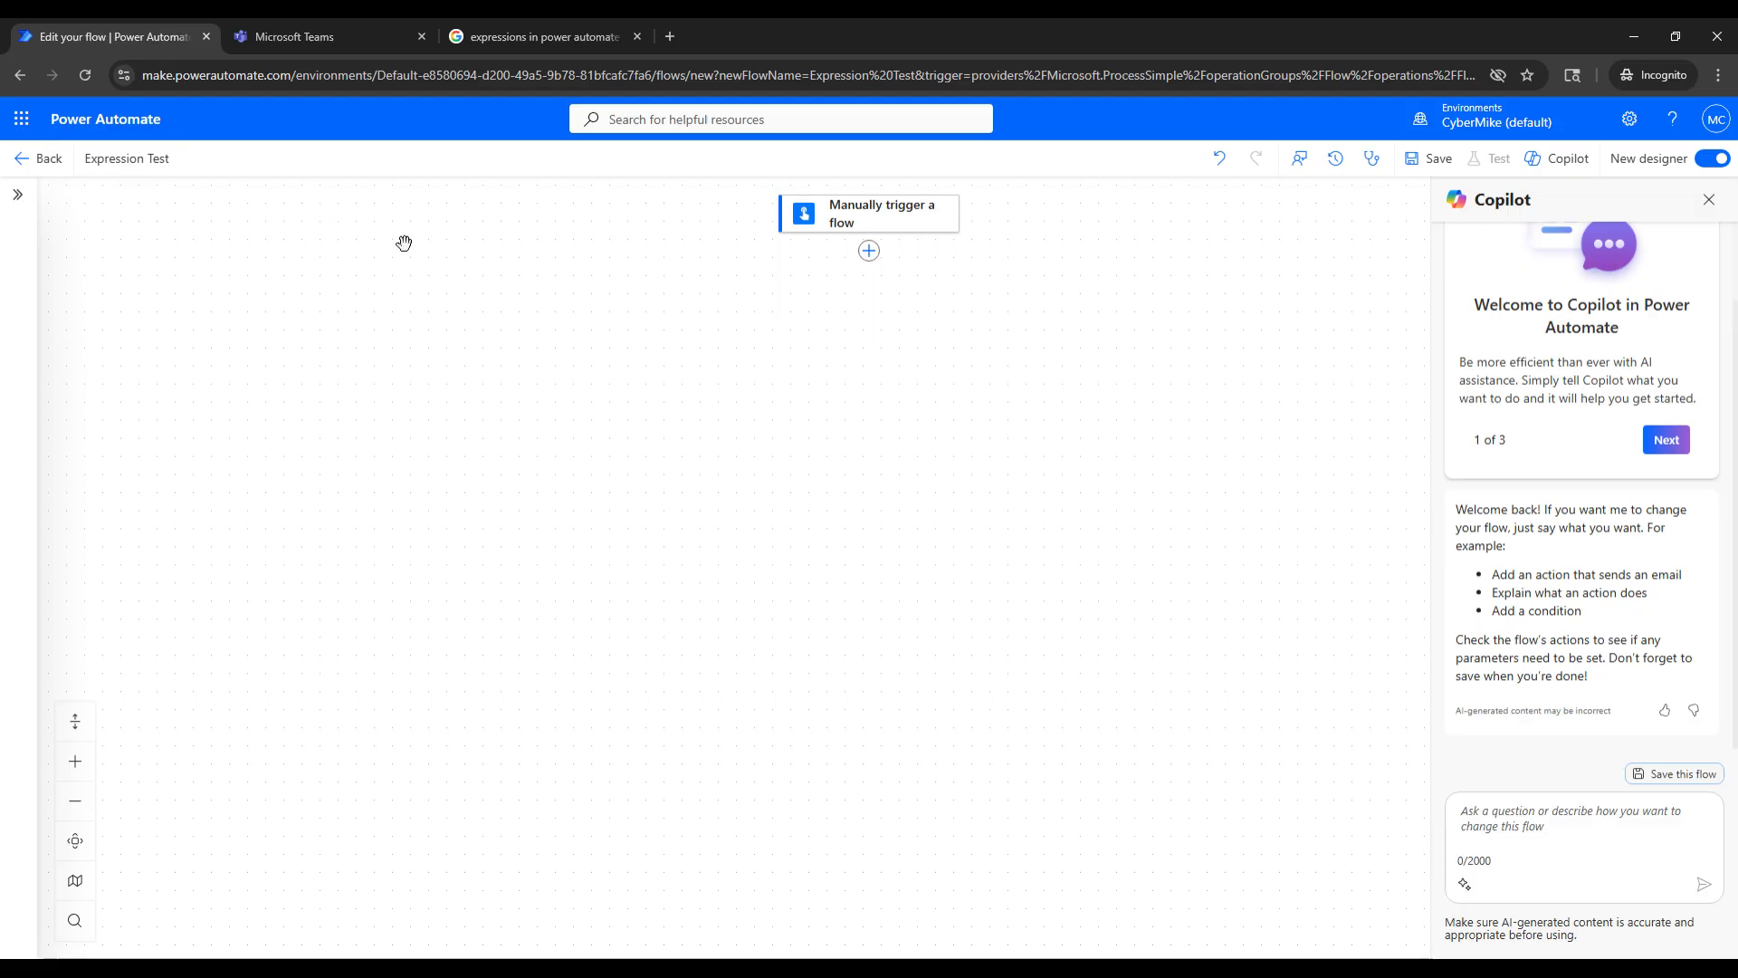
# - Find the Microsoft Teams actions and add Post message in a chat or channel below the trigger
pyautogui.click(869, 250)
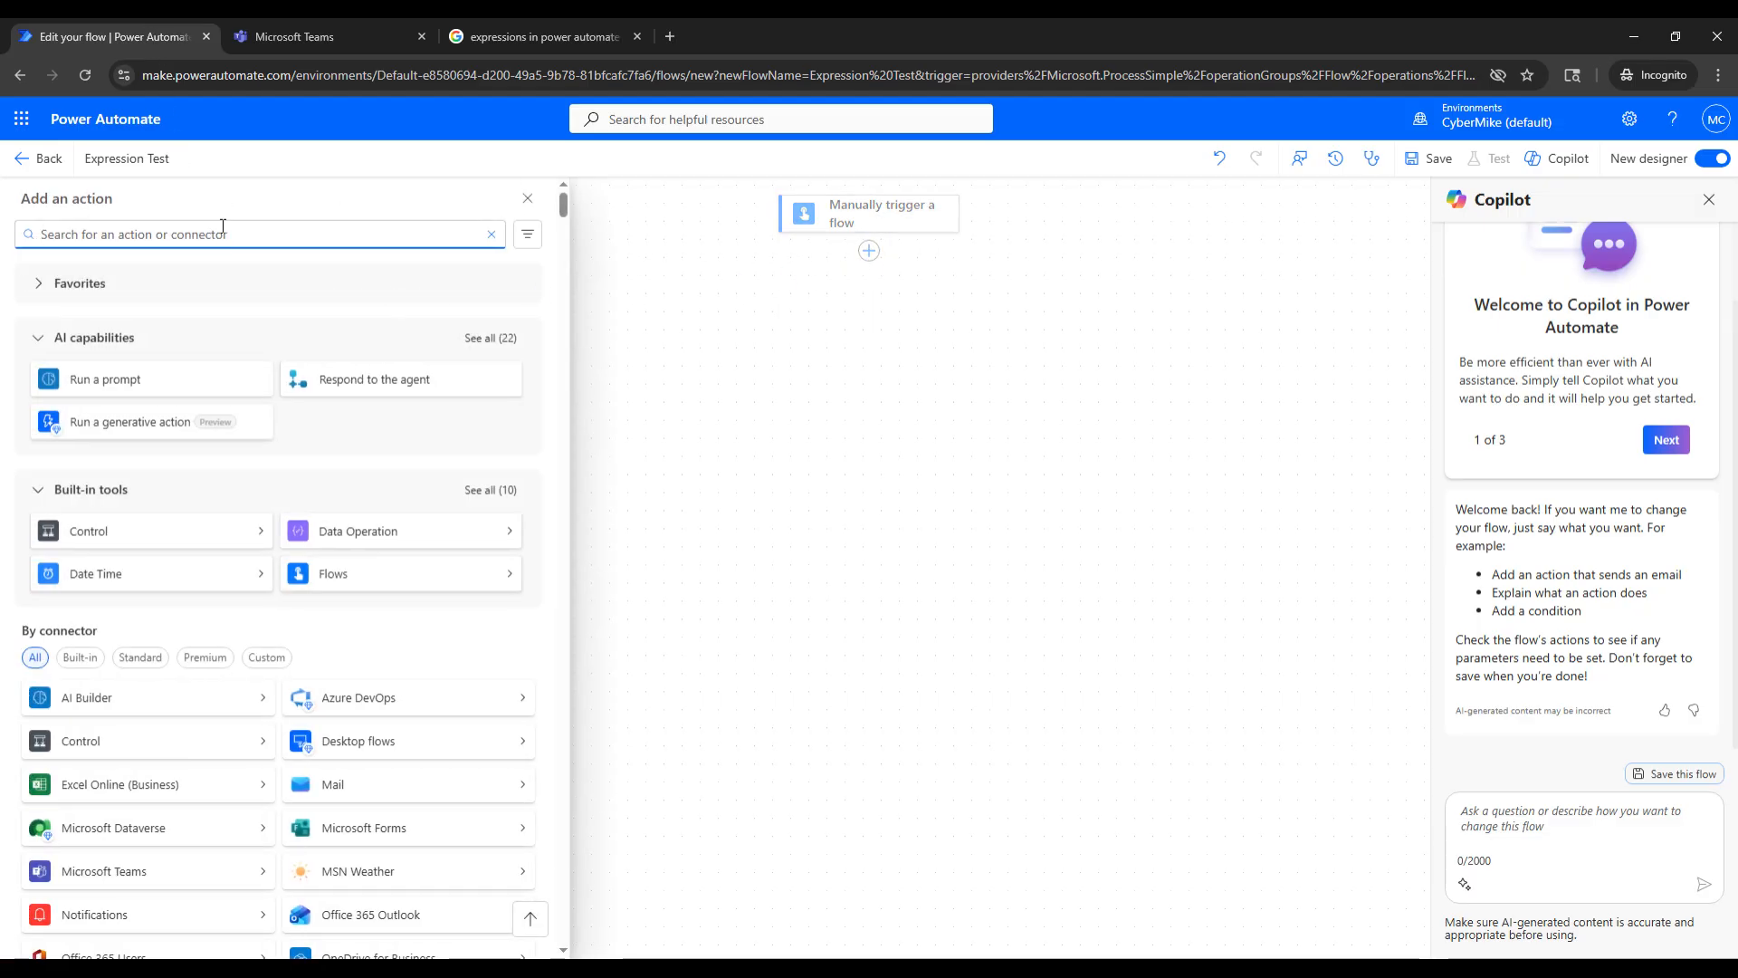
pyautogui.write('teams')
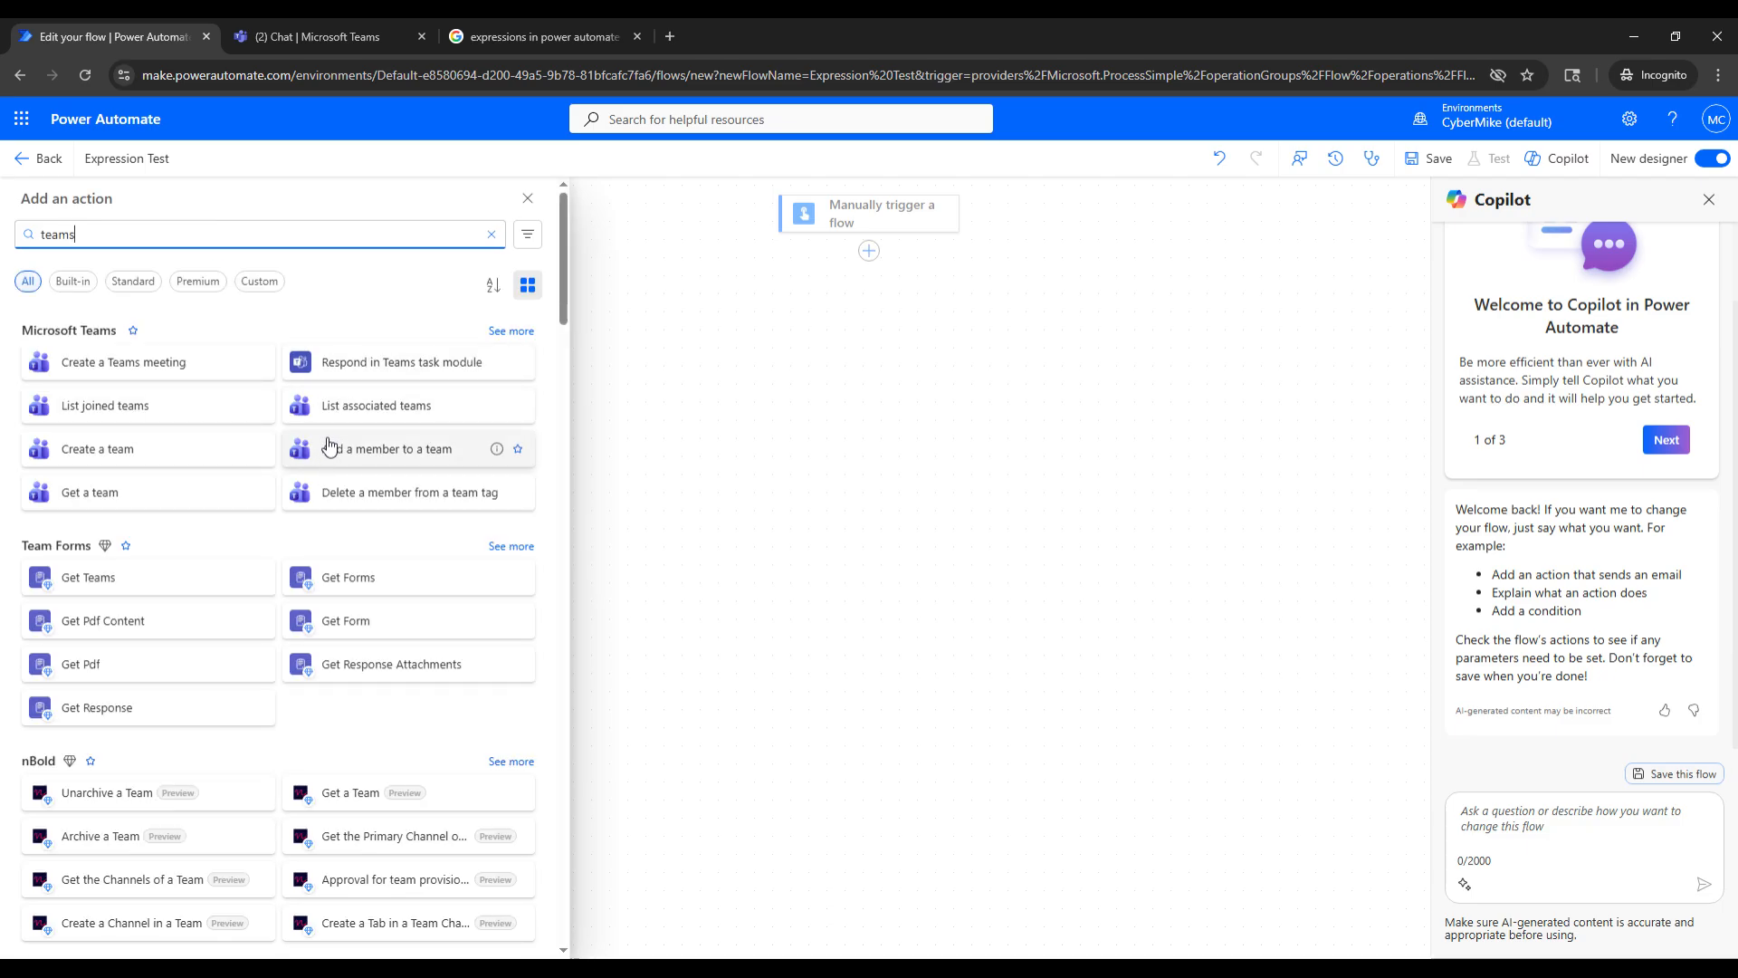
pyautogui.click(509, 333)
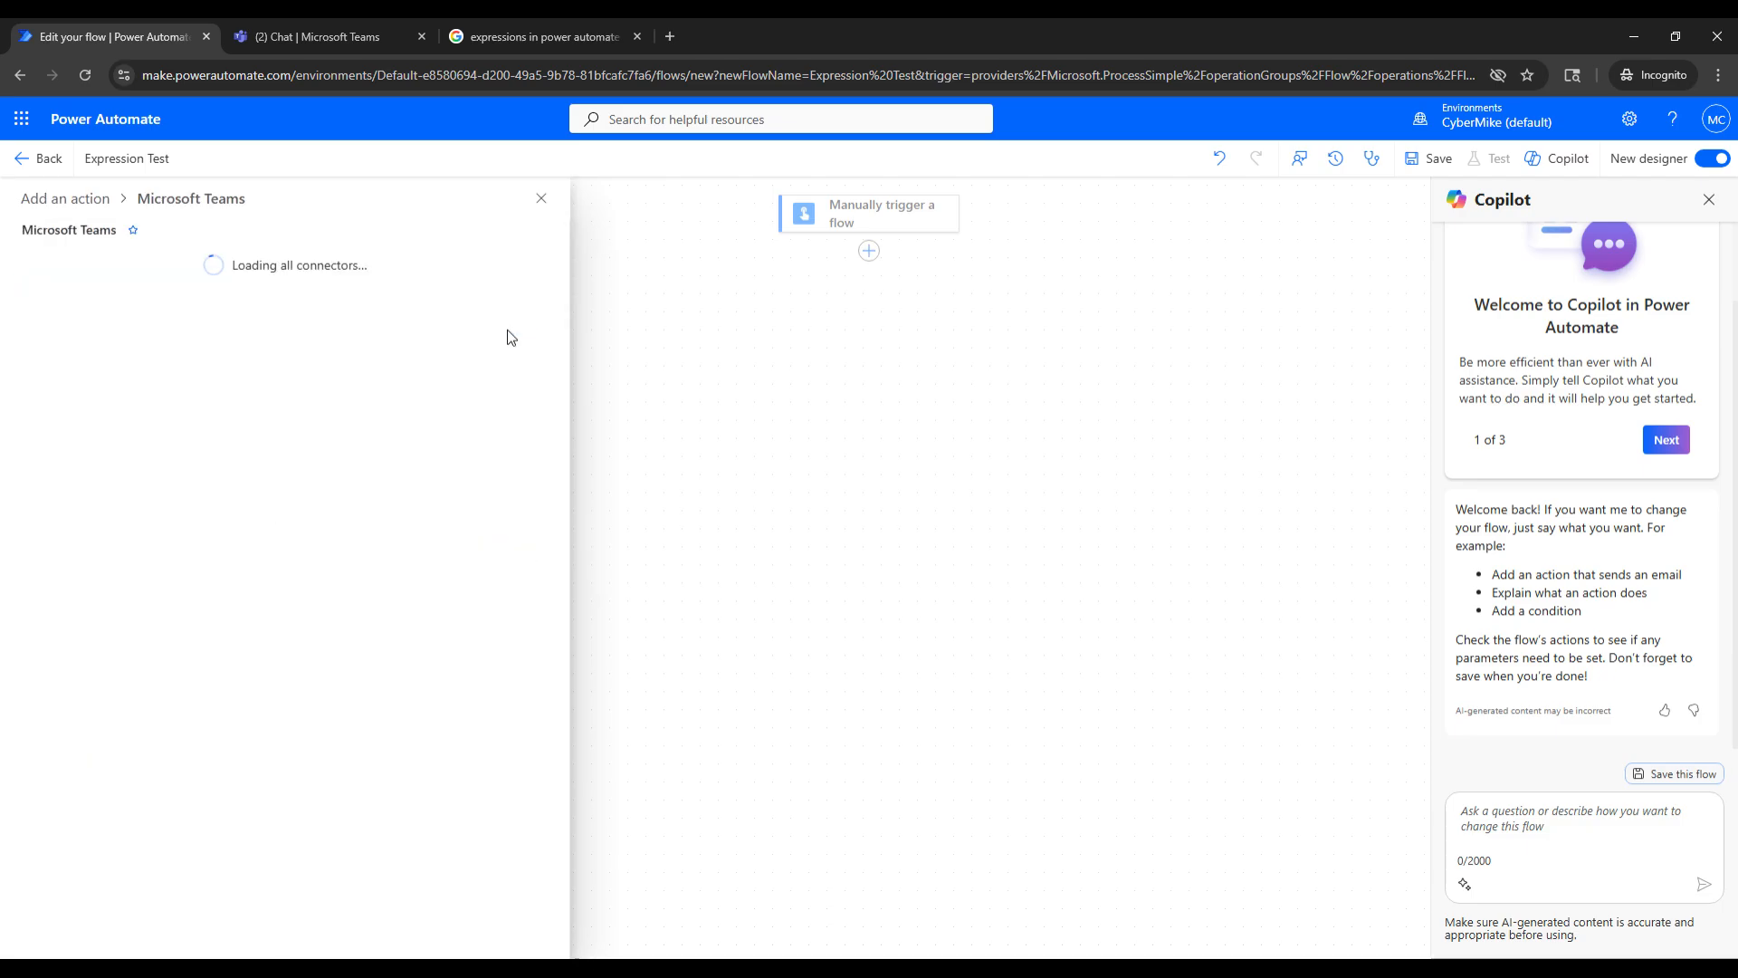
pyautogui.click(427, 504)
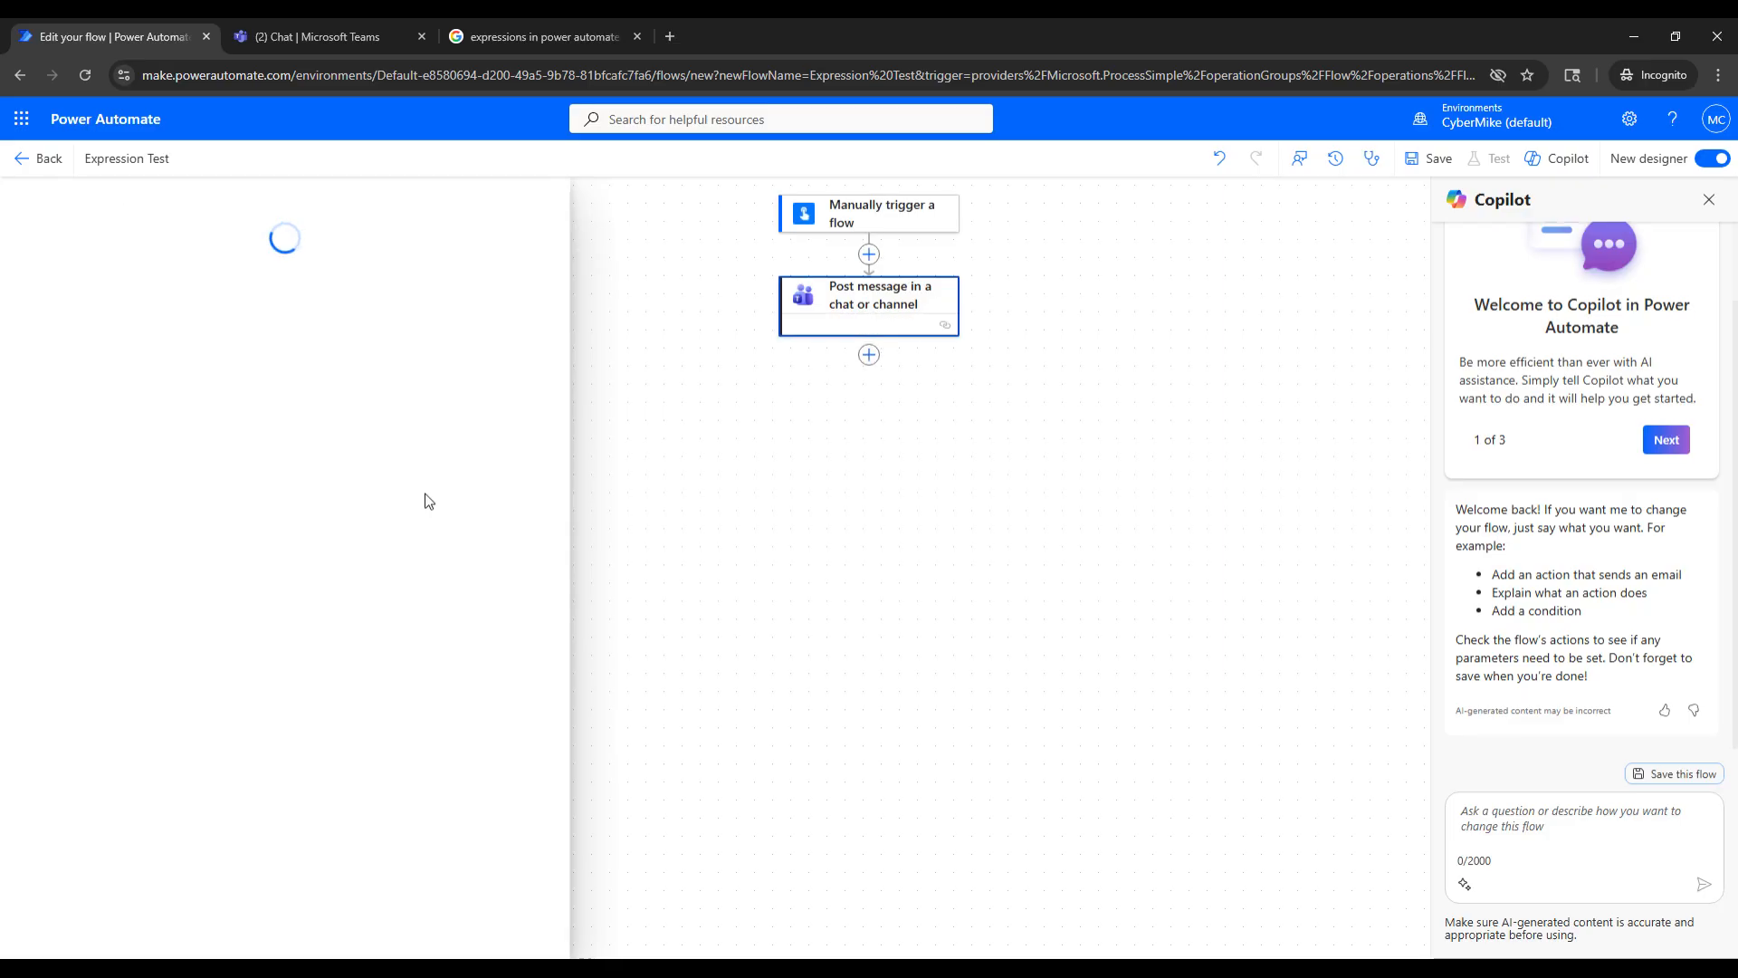
pyautogui.click(312, 36)
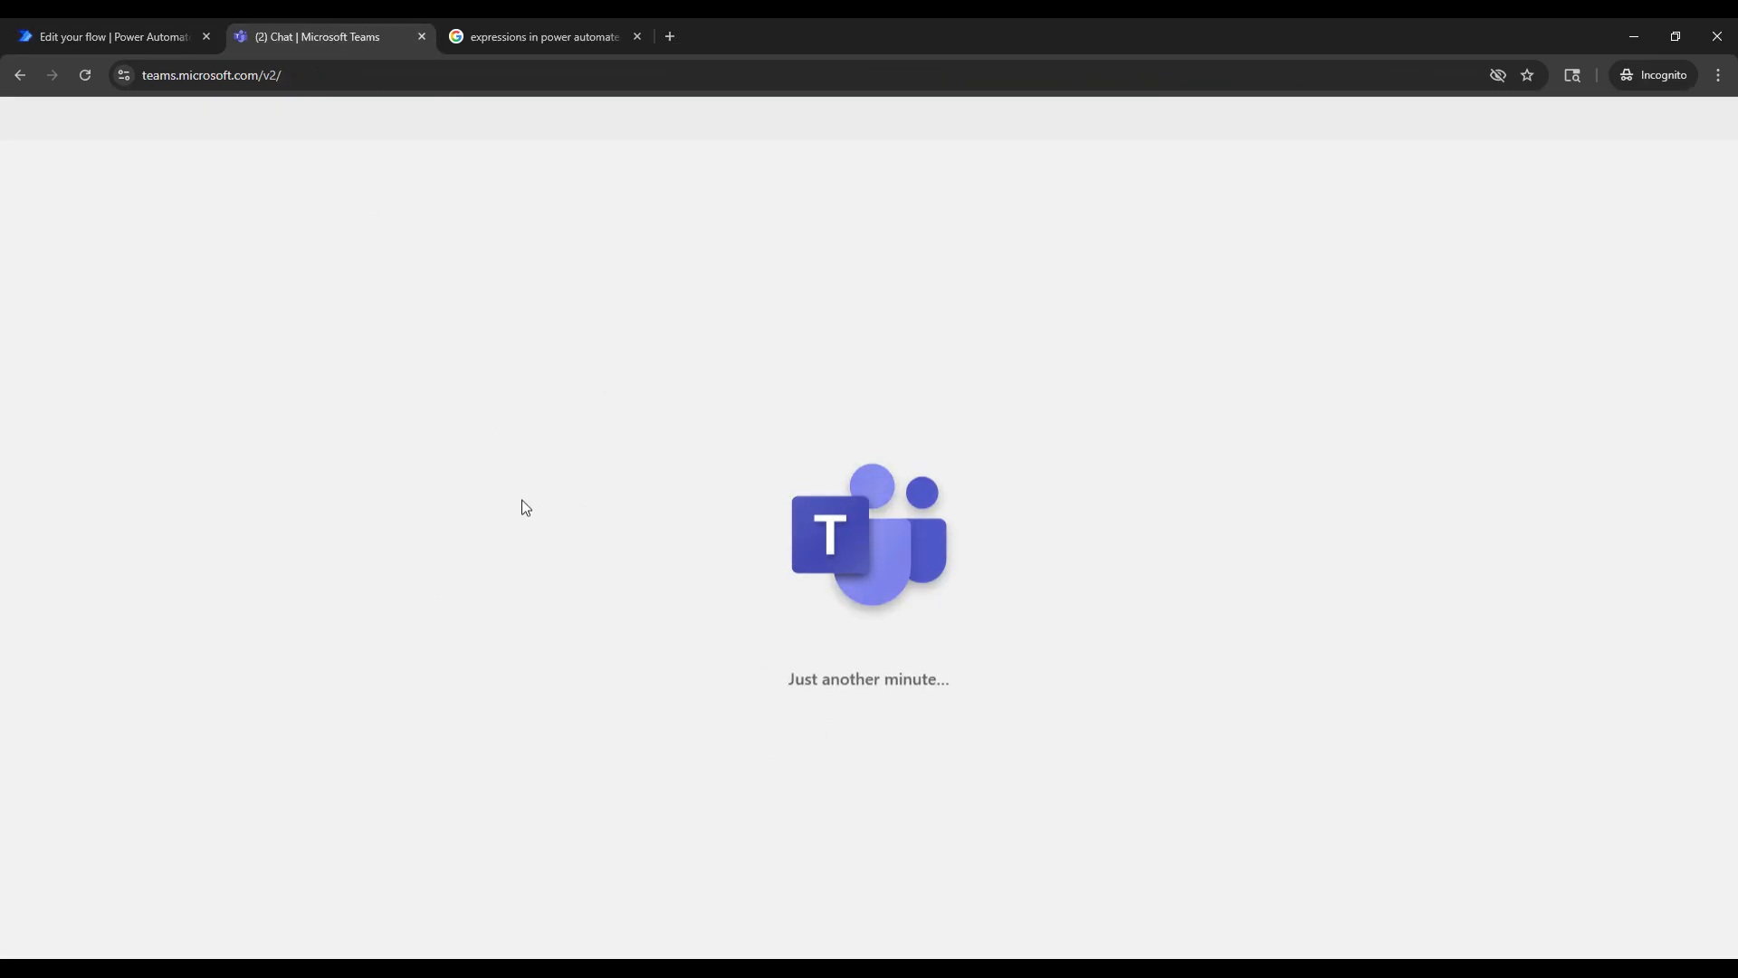
pyautogui.click(168, 27)
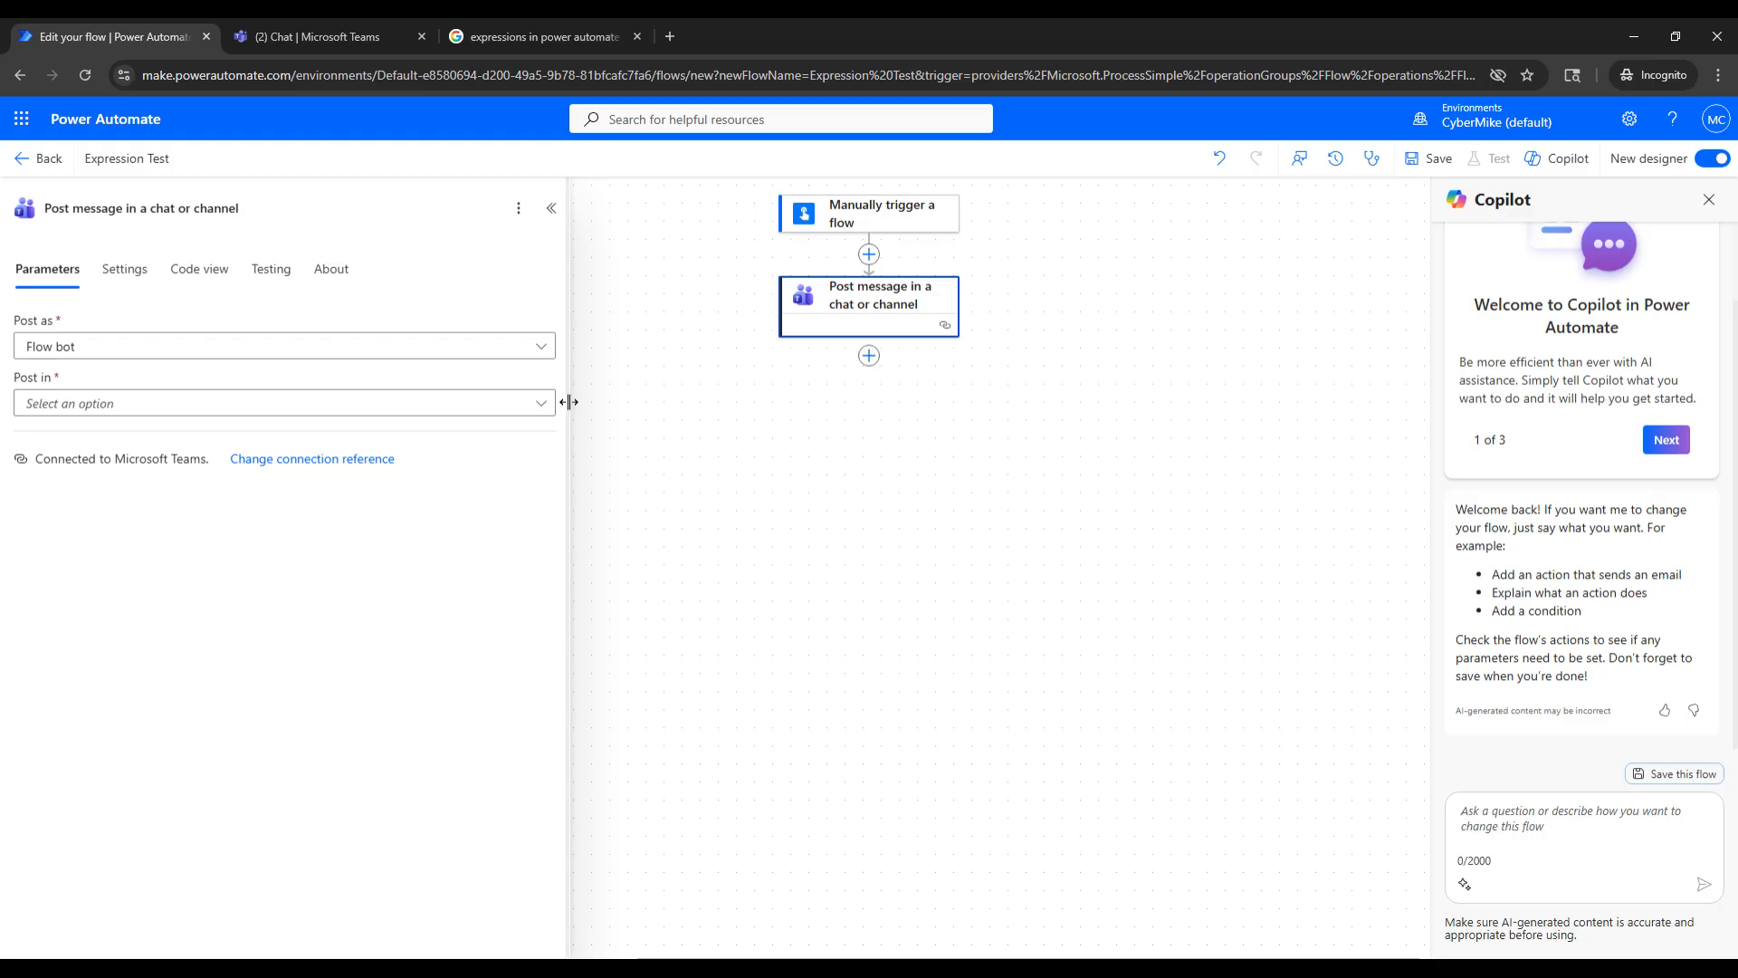
# - Set the Teams message to post in a Channel, using the CyberMike team and its General channel
pyautogui.click(541, 403)
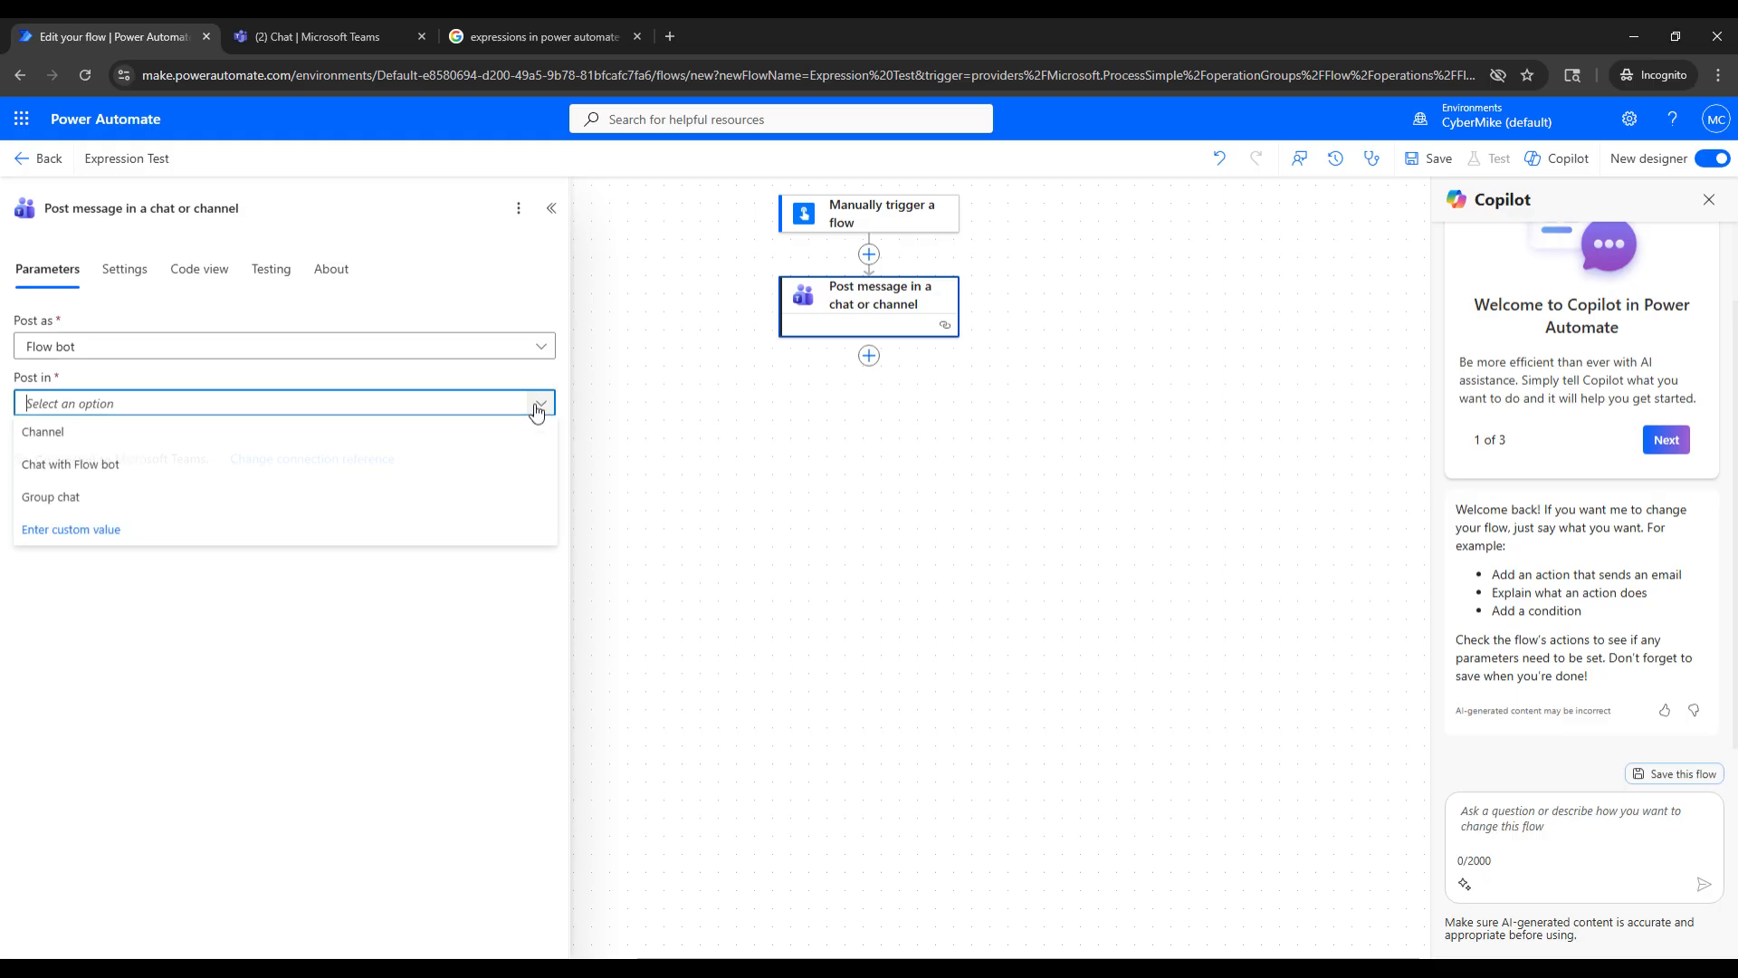
pyautogui.click(268, 435)
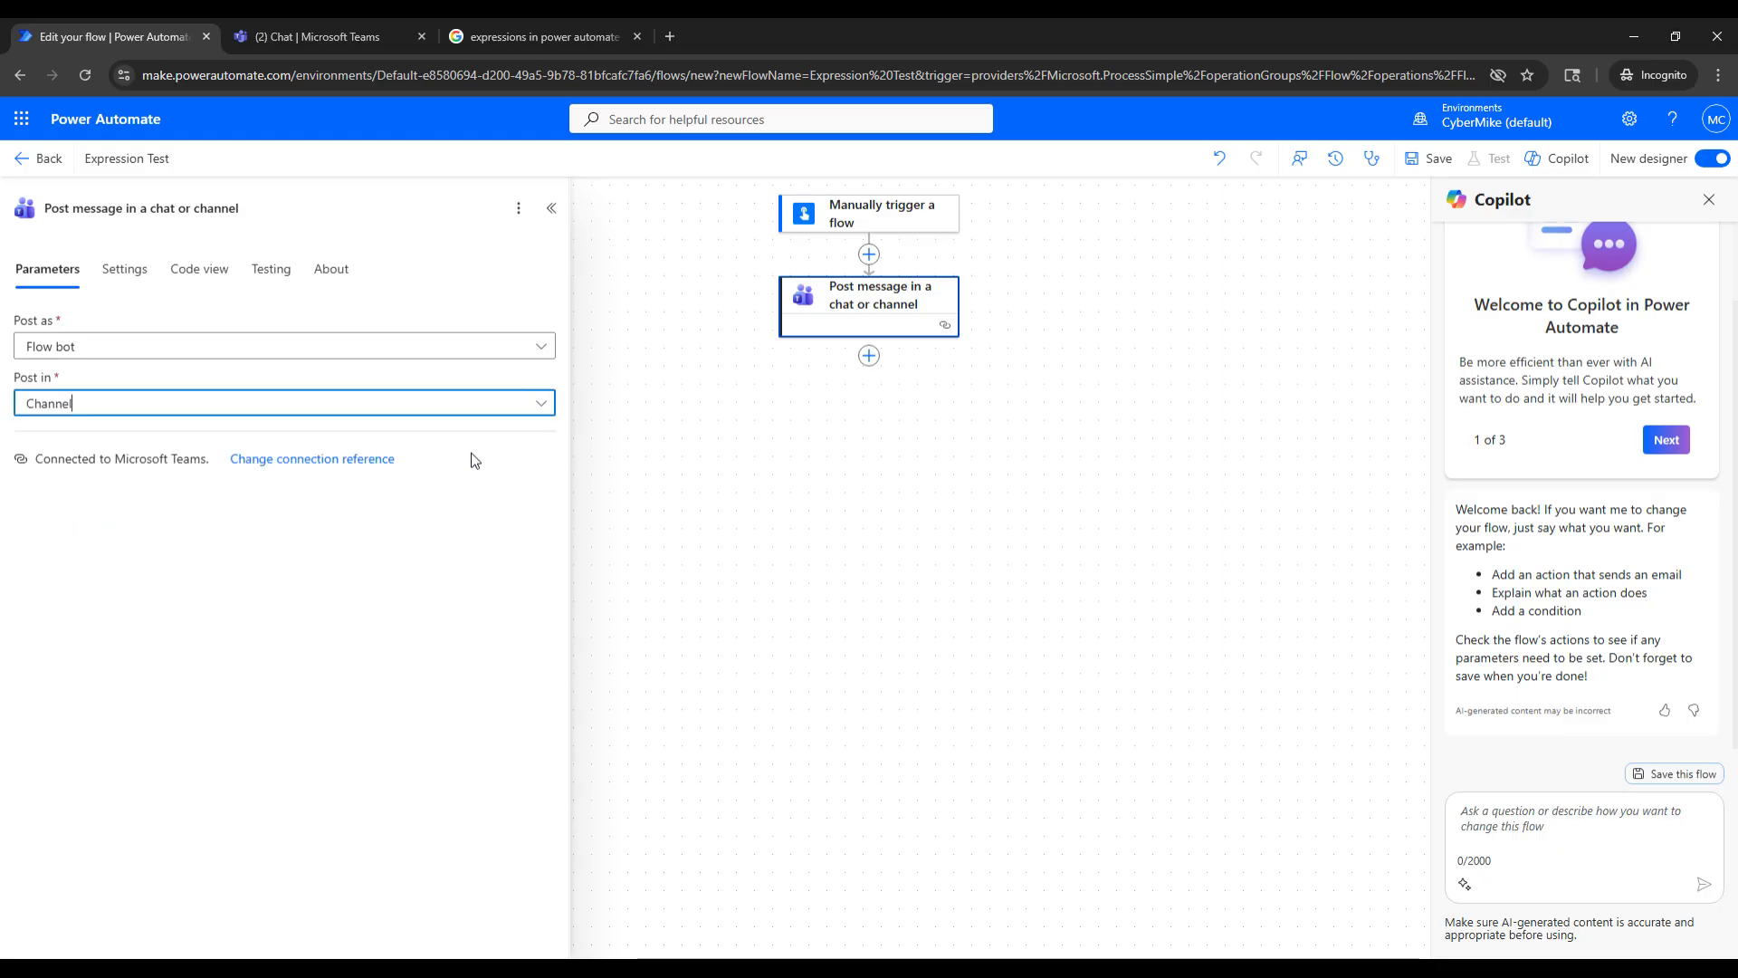
pyautogui.click(536, 459)
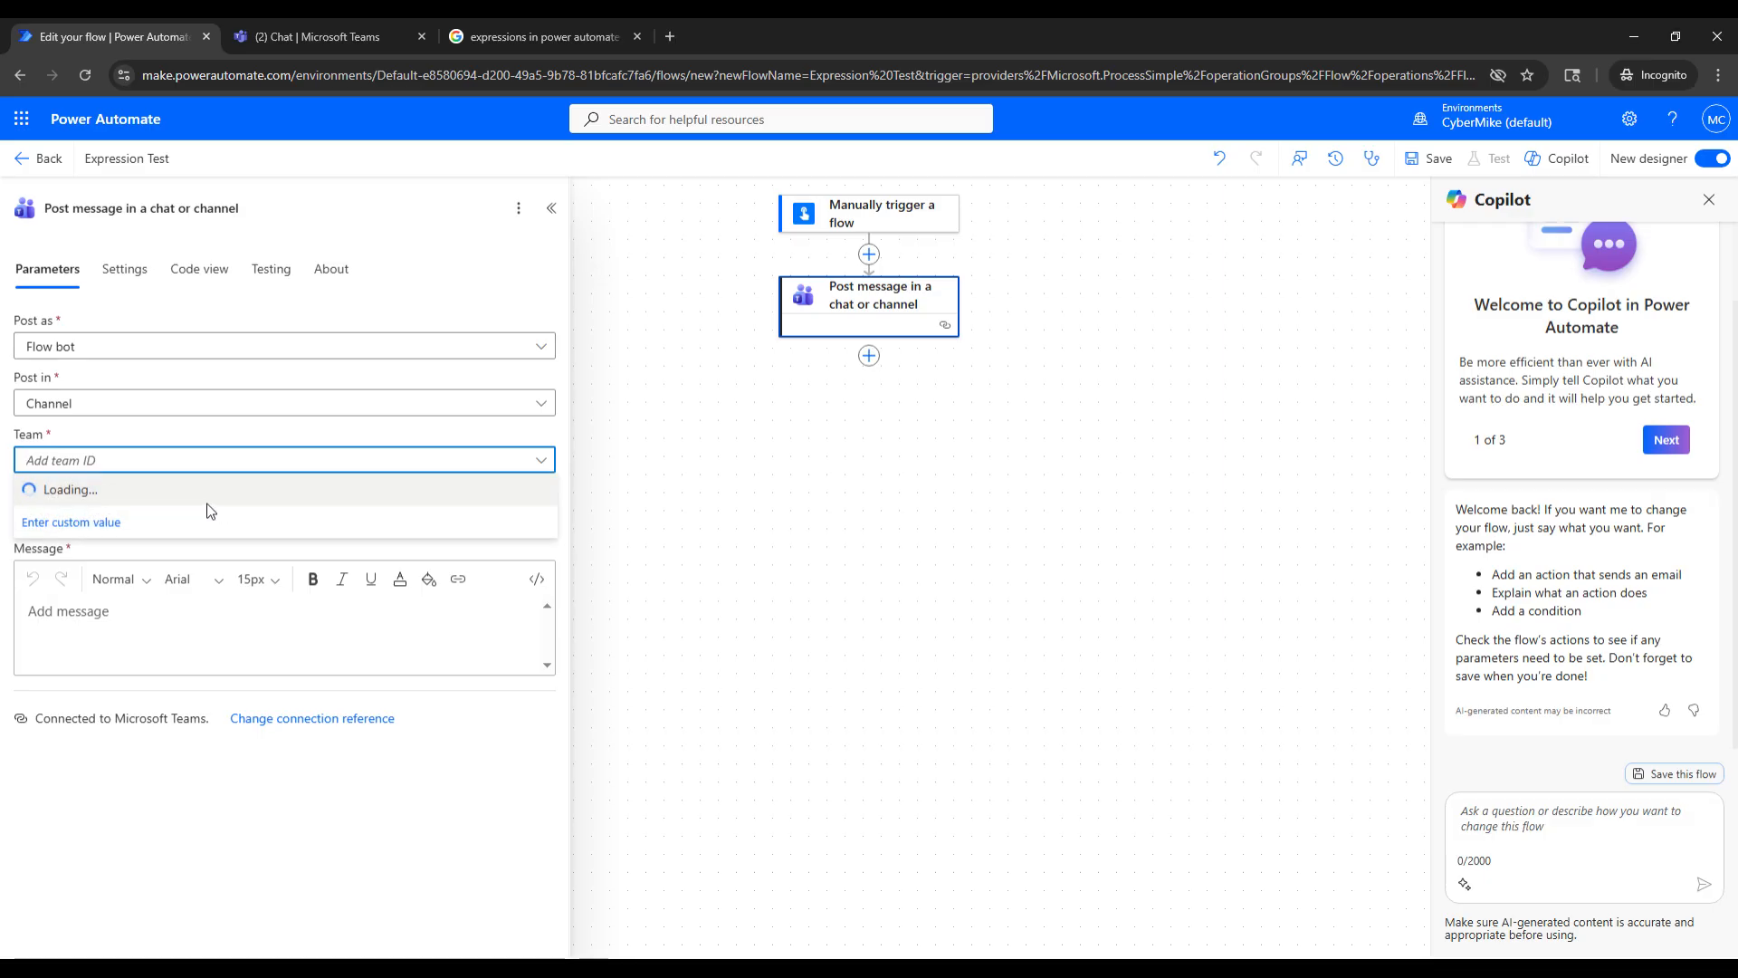
pyautogui.click(130, 504)
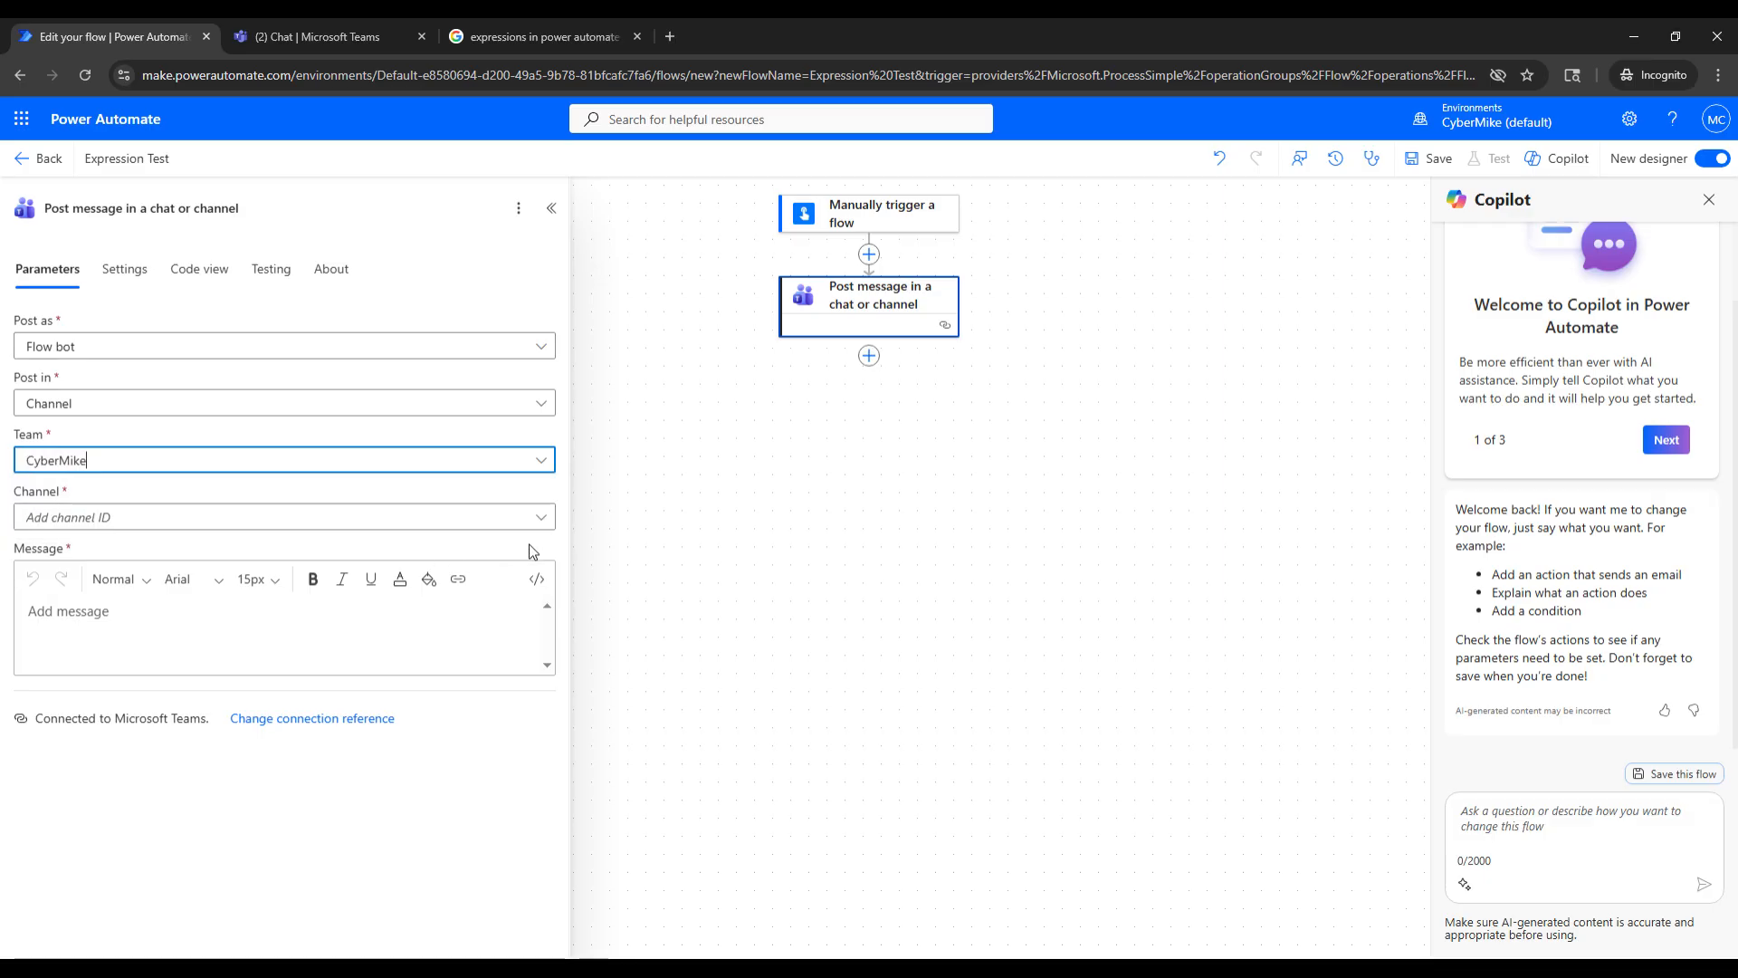
pyautogui.click(541, 519)
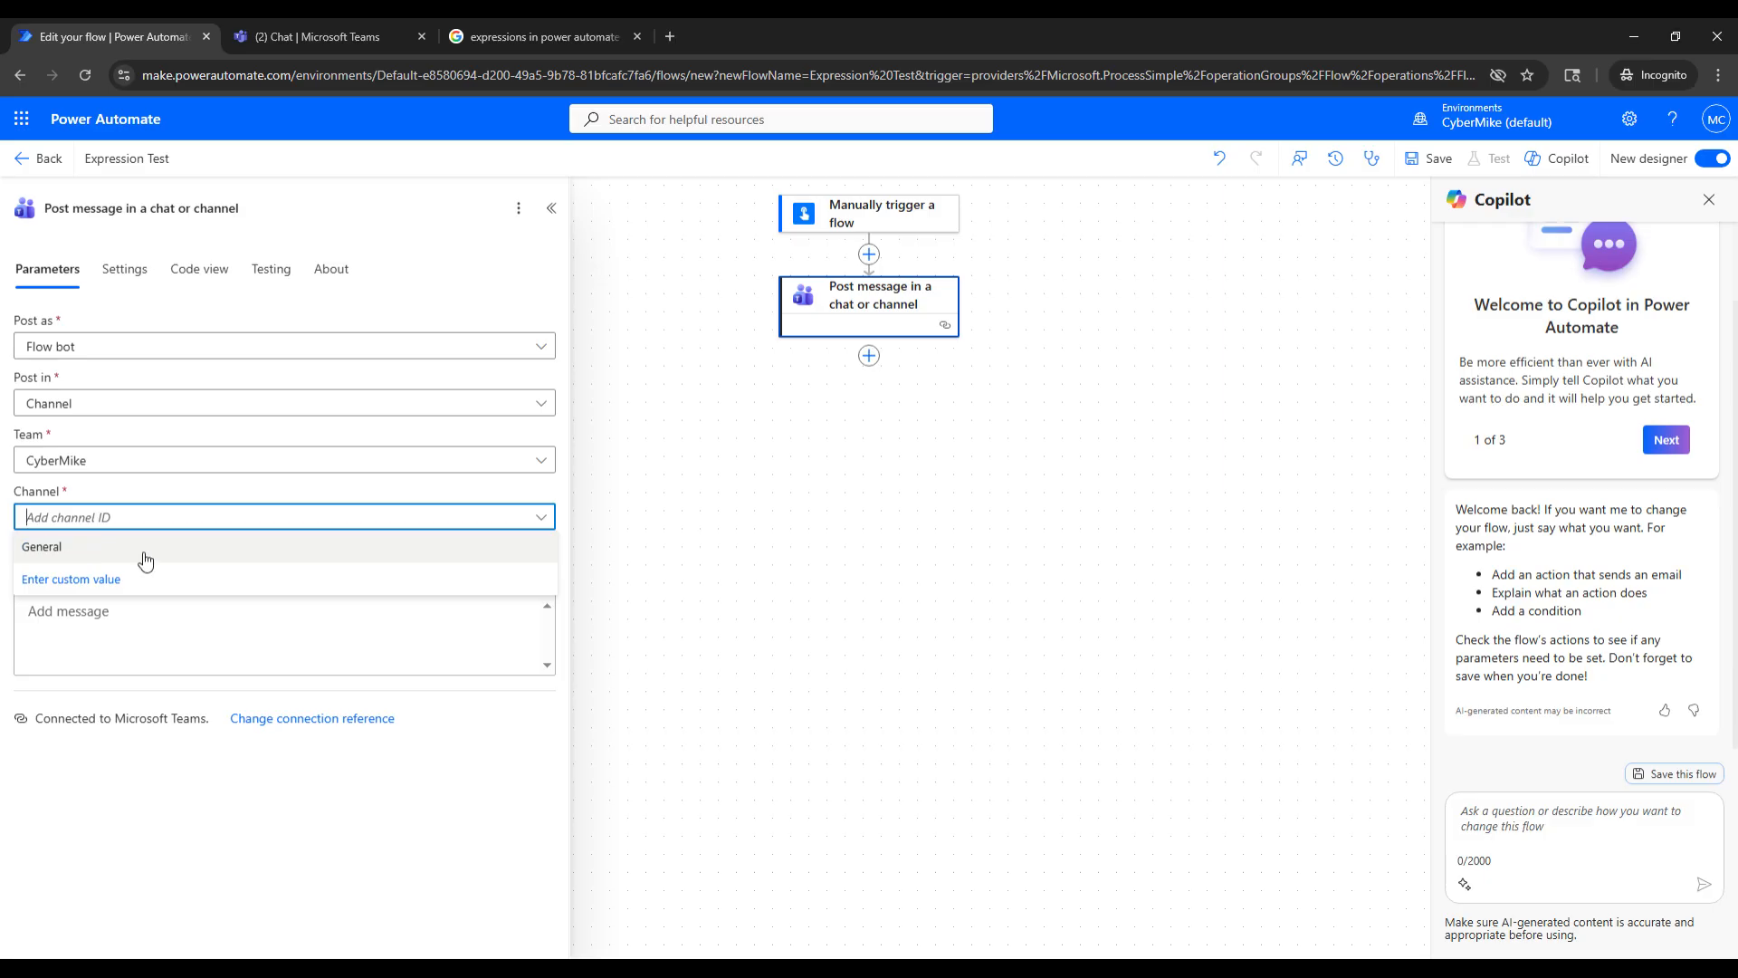
pyautogui.click(145, 561)
# - Write the labels "First Name:", "Last Name:" and "Combined Name:" on separate lines of the message body
pyautogui.click(145, 636)
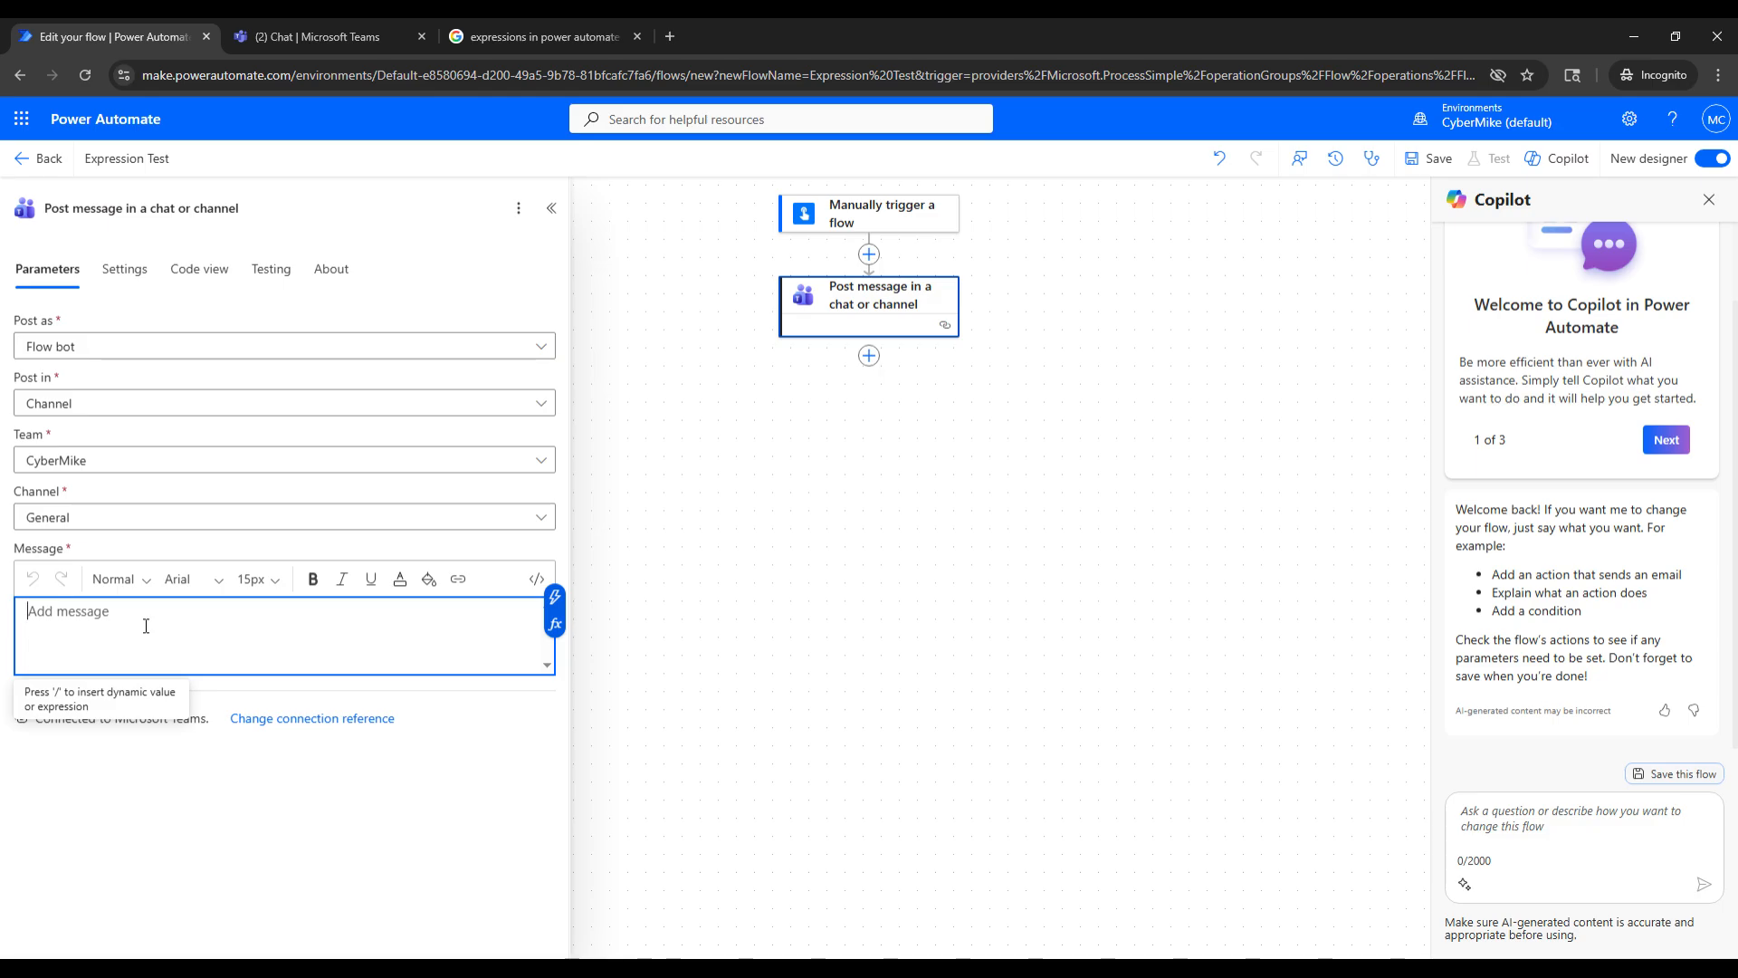
pyautogui.write('Fi')
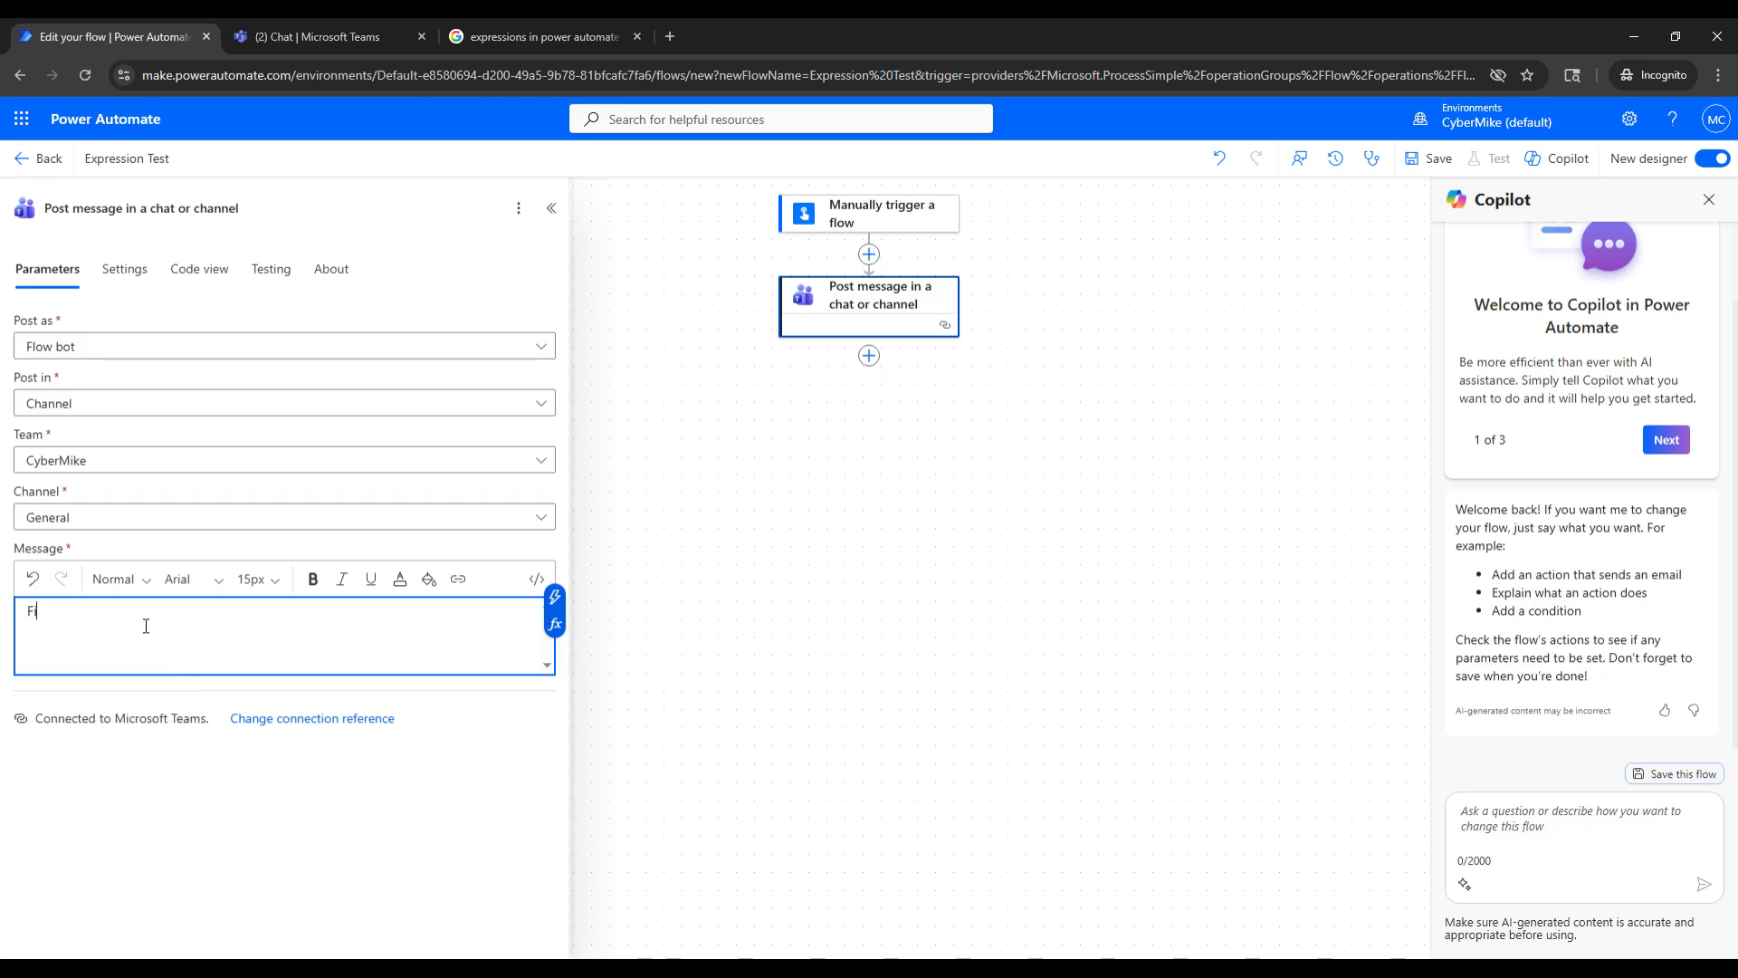
pyautogui.write('rst Name:')
pyautogui.press('Return')
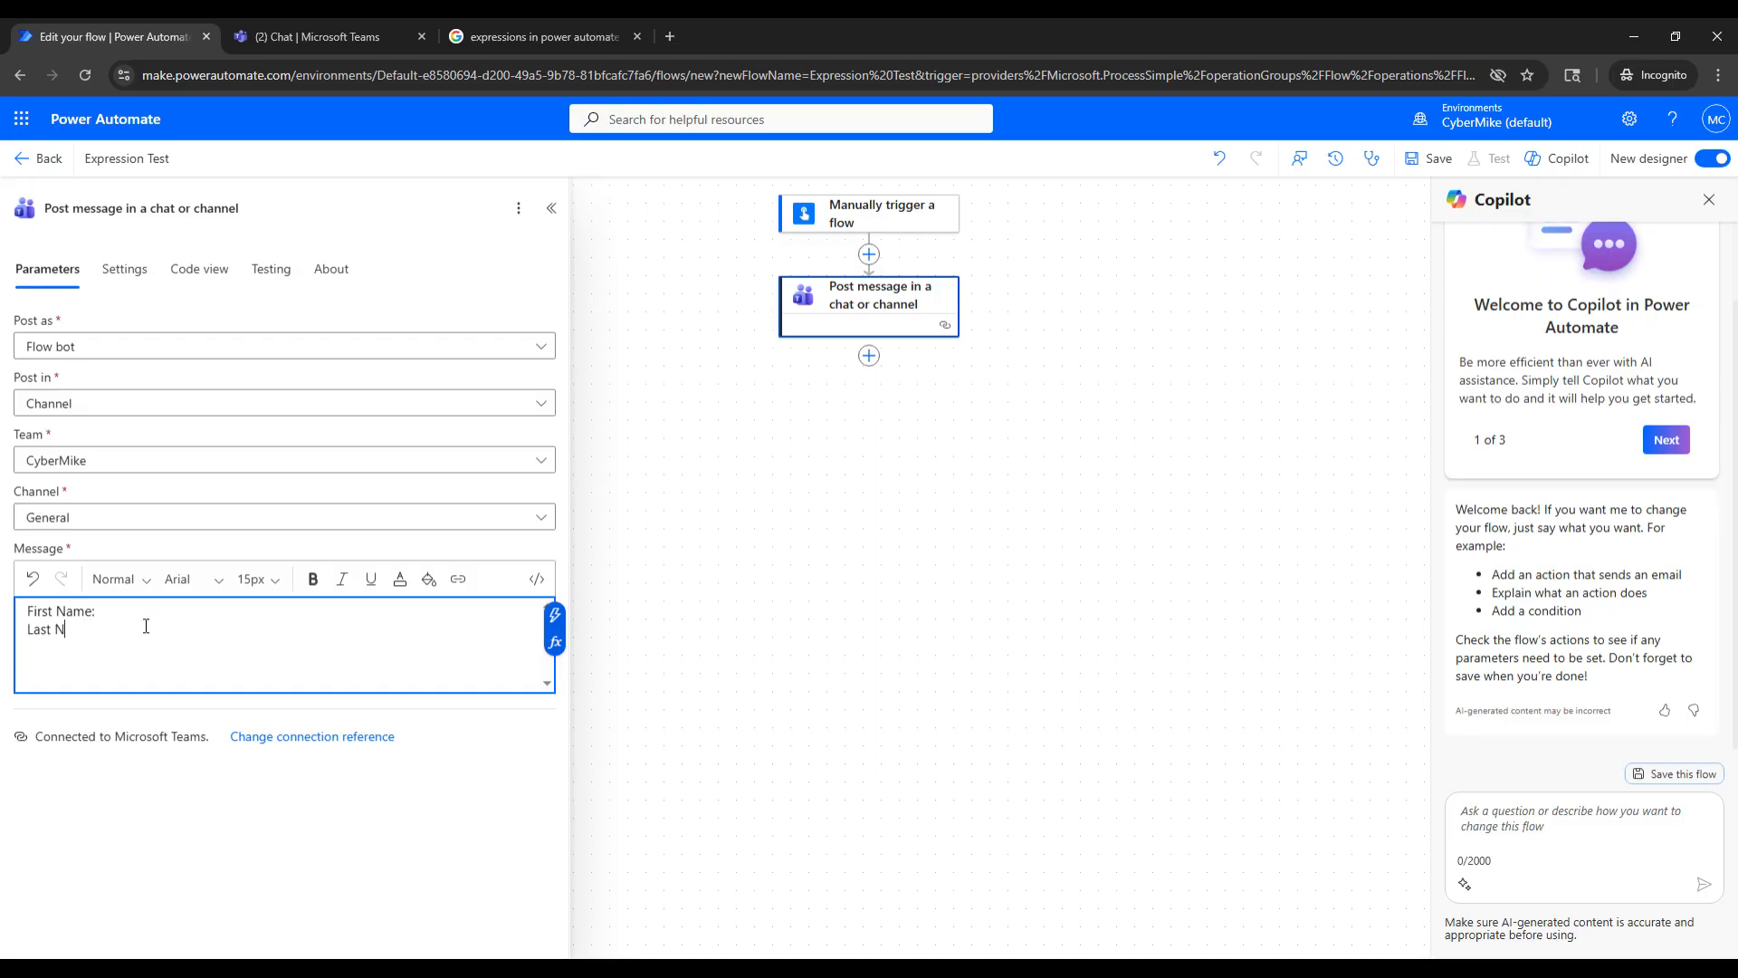
pyautogui.write('Last Name:')
pyautogui.press('Return')
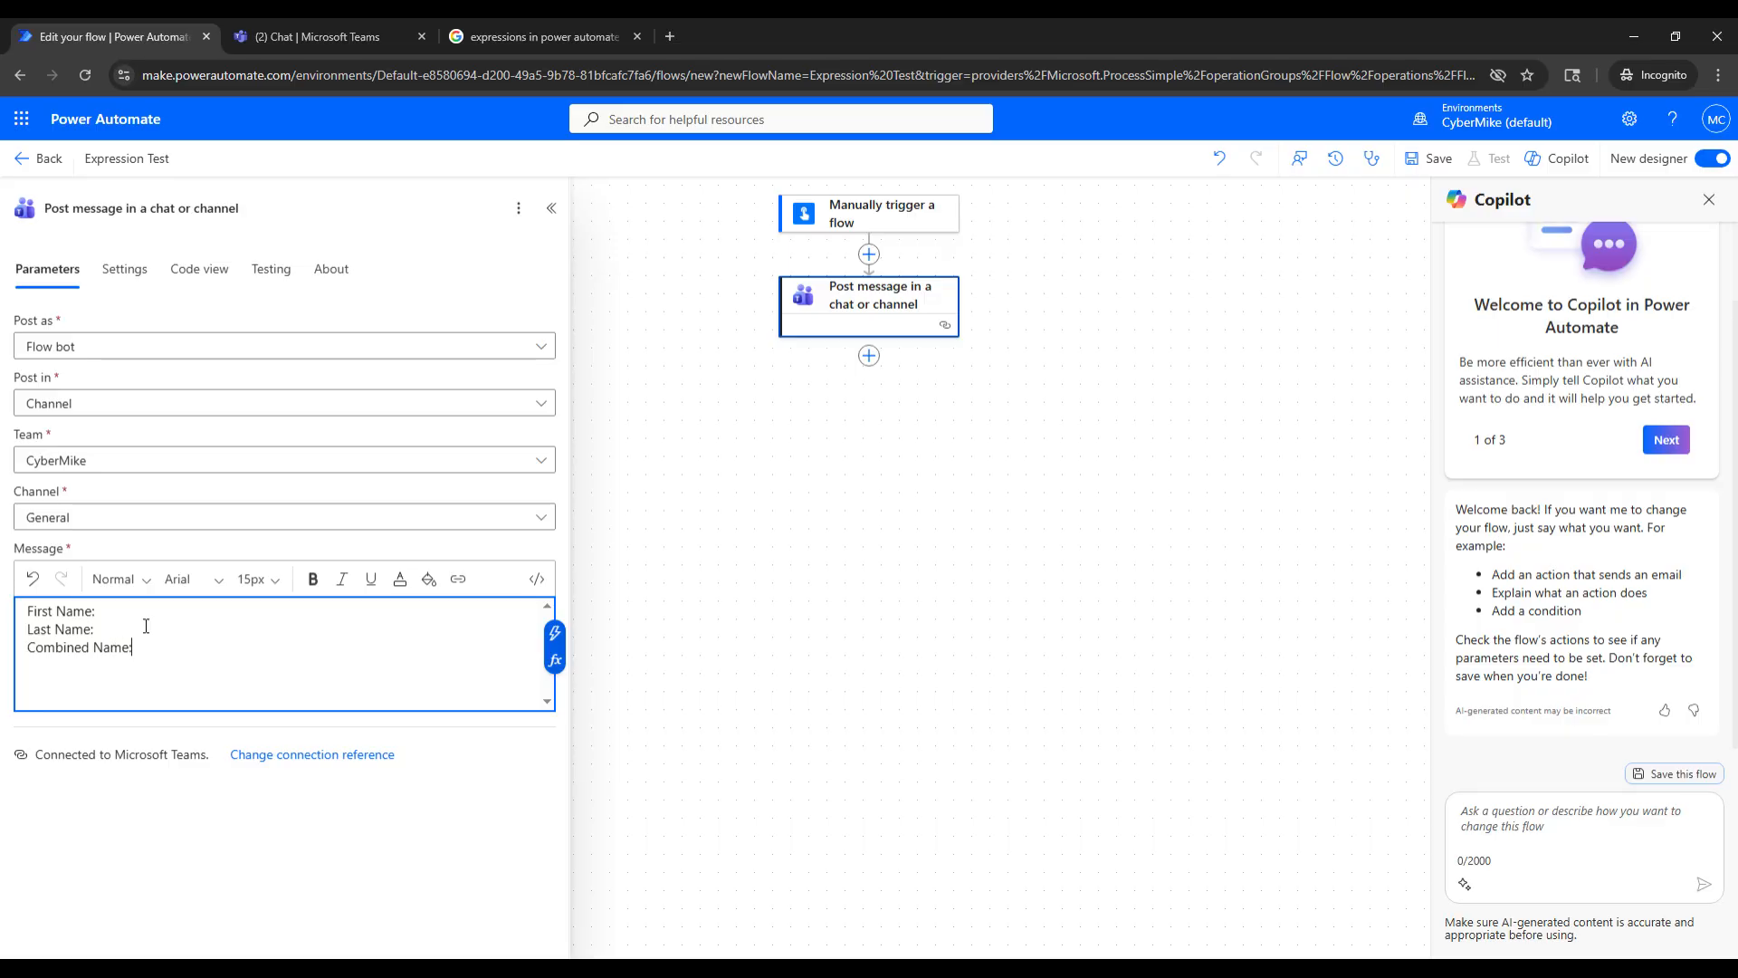
# - Insert the trigger's First Name value after the "First Name:" label in the message body
pyautogui.click(170, 618)
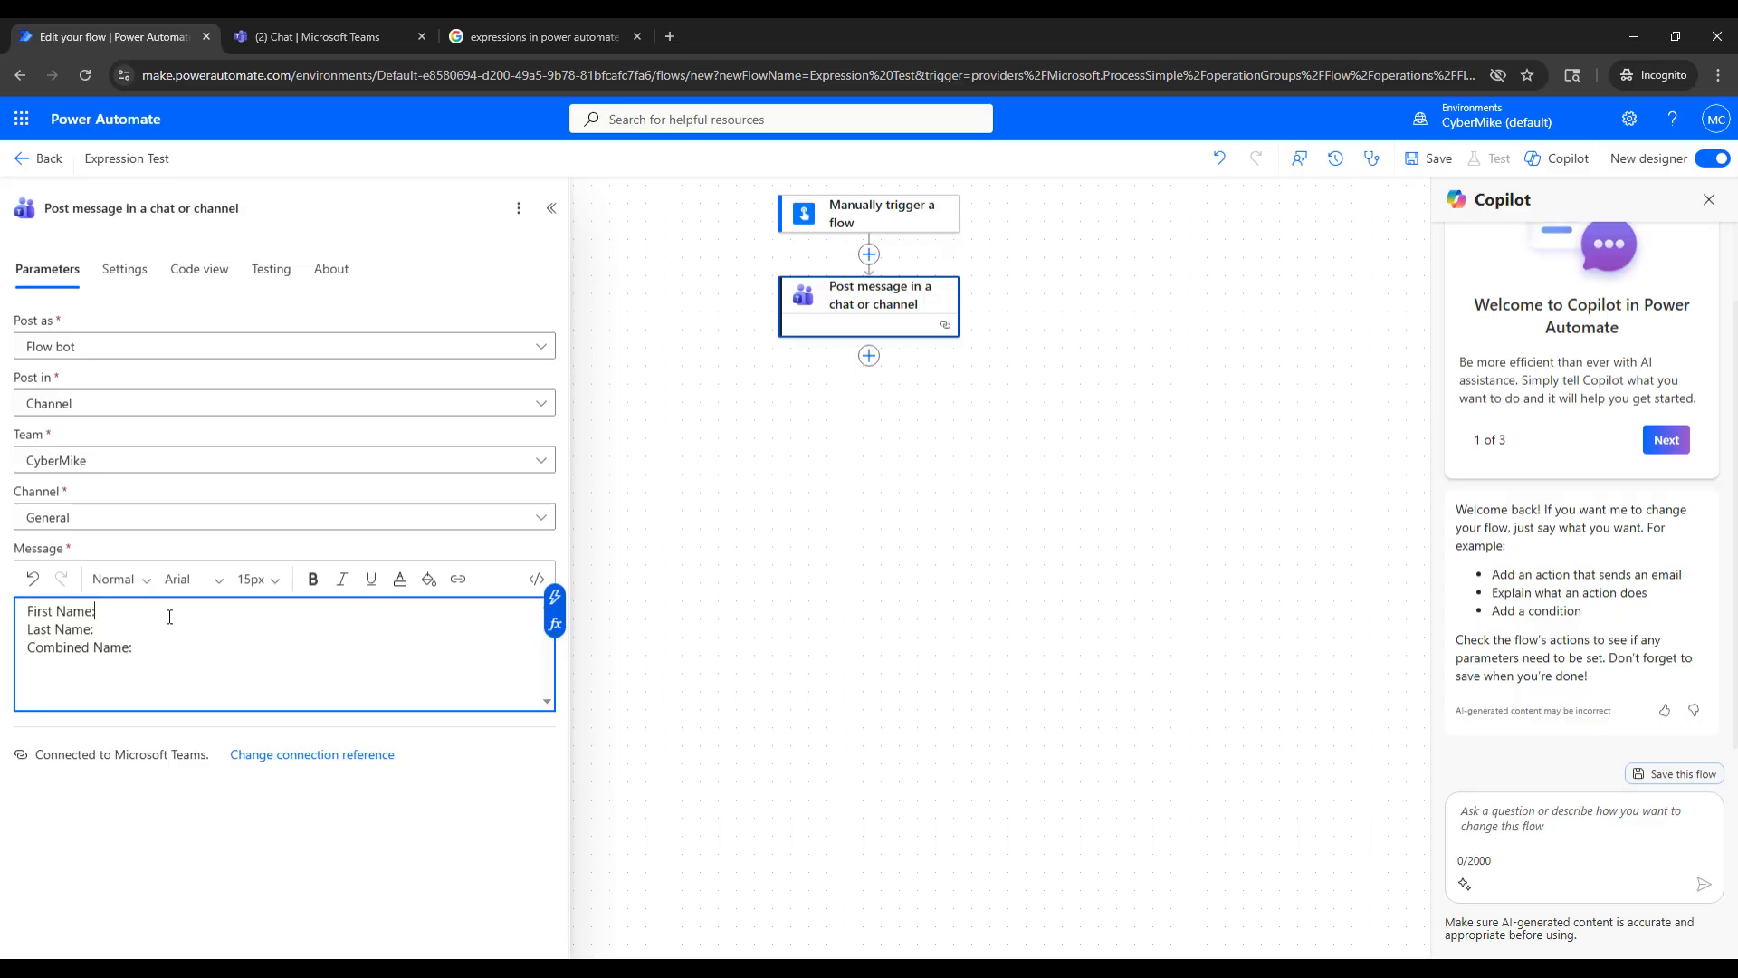
pyautogui.click(555, 599)
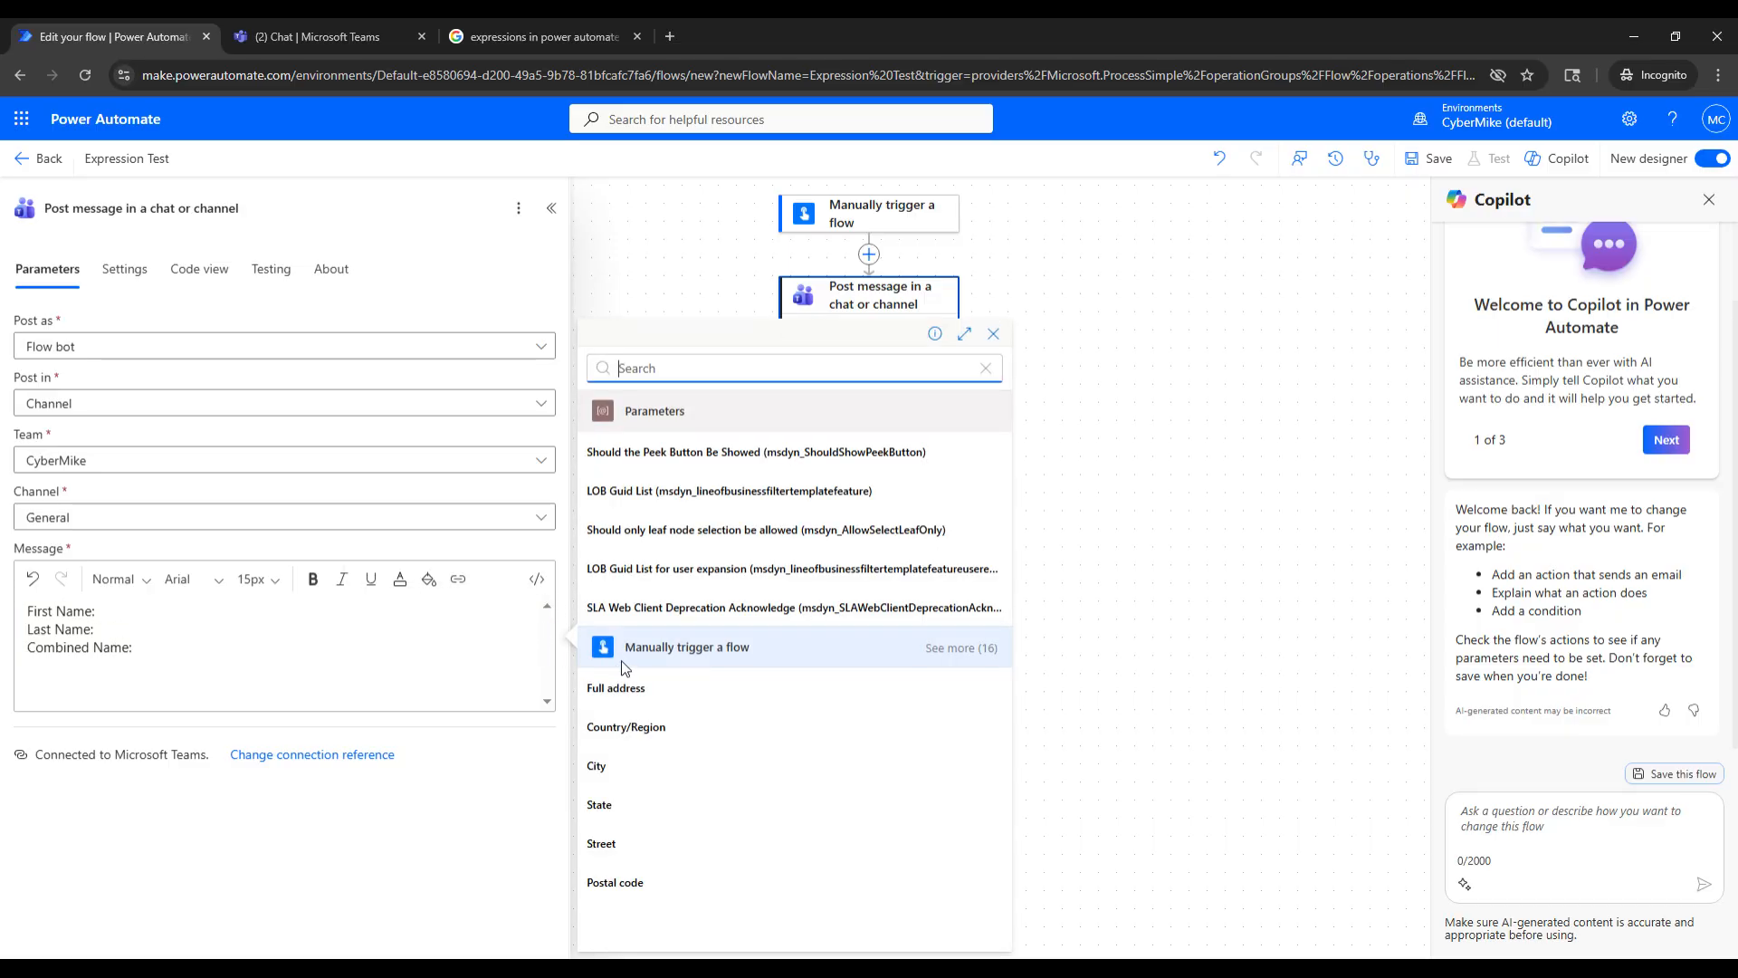
pyautogui.click(961, 647)
pyautogui.scroll(-3, 869, 697)
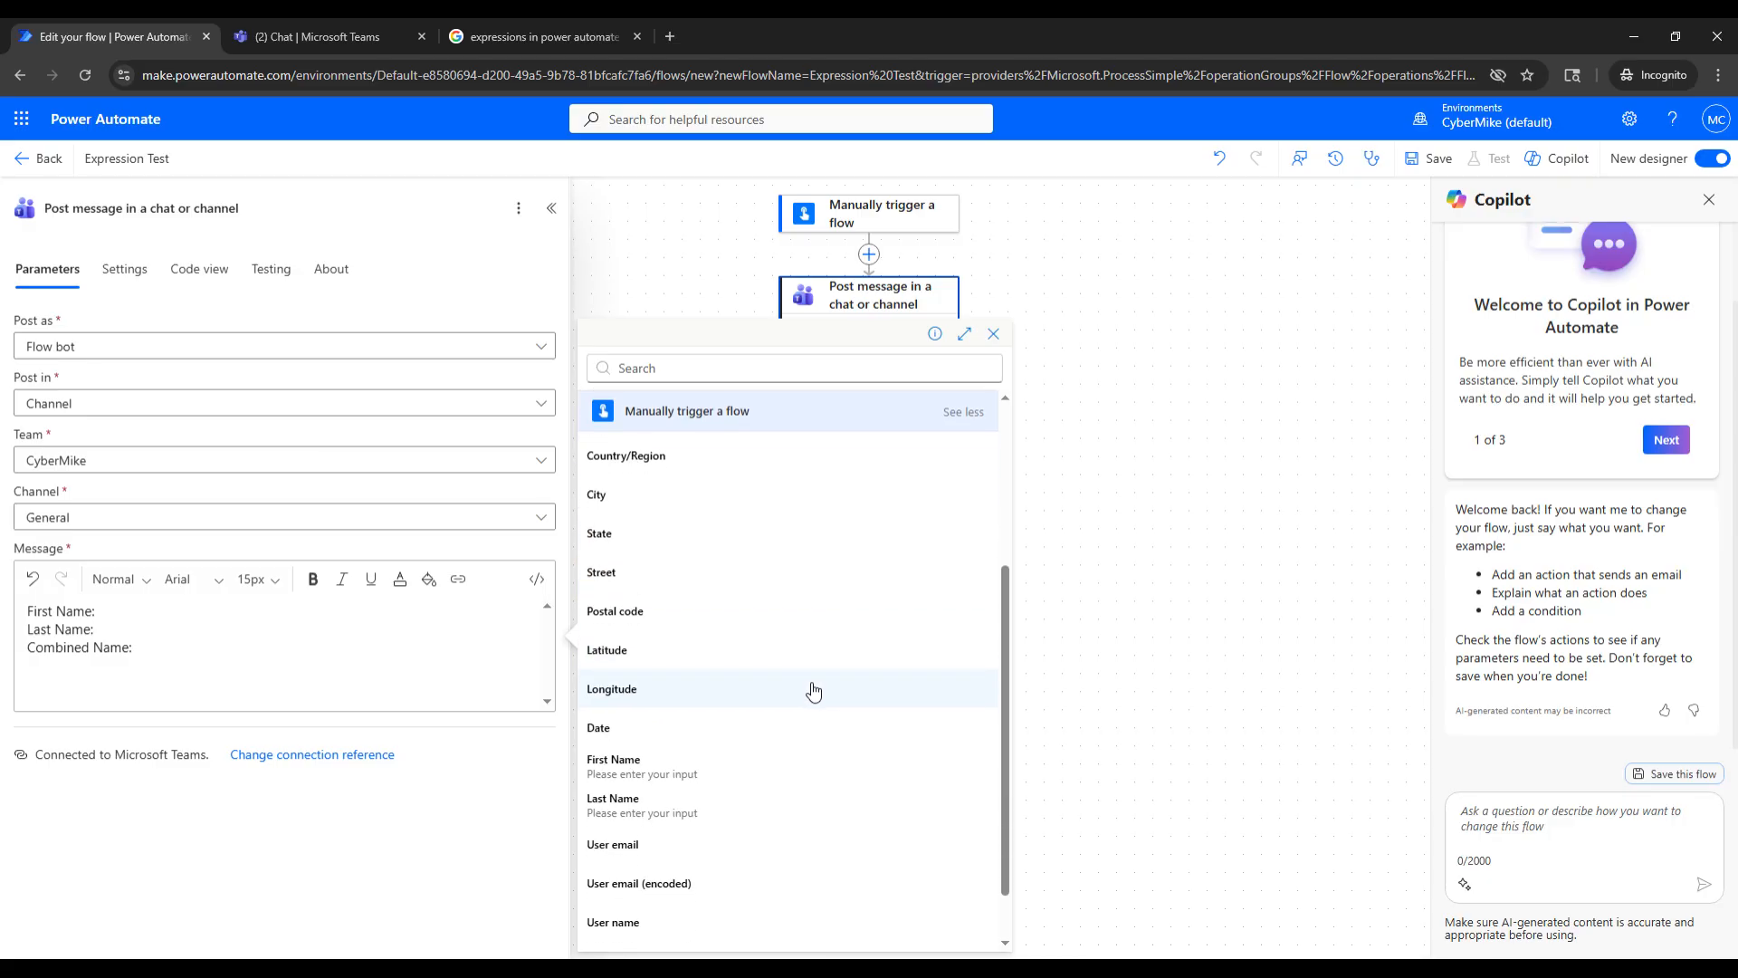
pyautogui.click(665, 768)
# - Insert the trigger's Last Name value after the "Last Name:" label in the message body
pyautogui.click(253, 622)
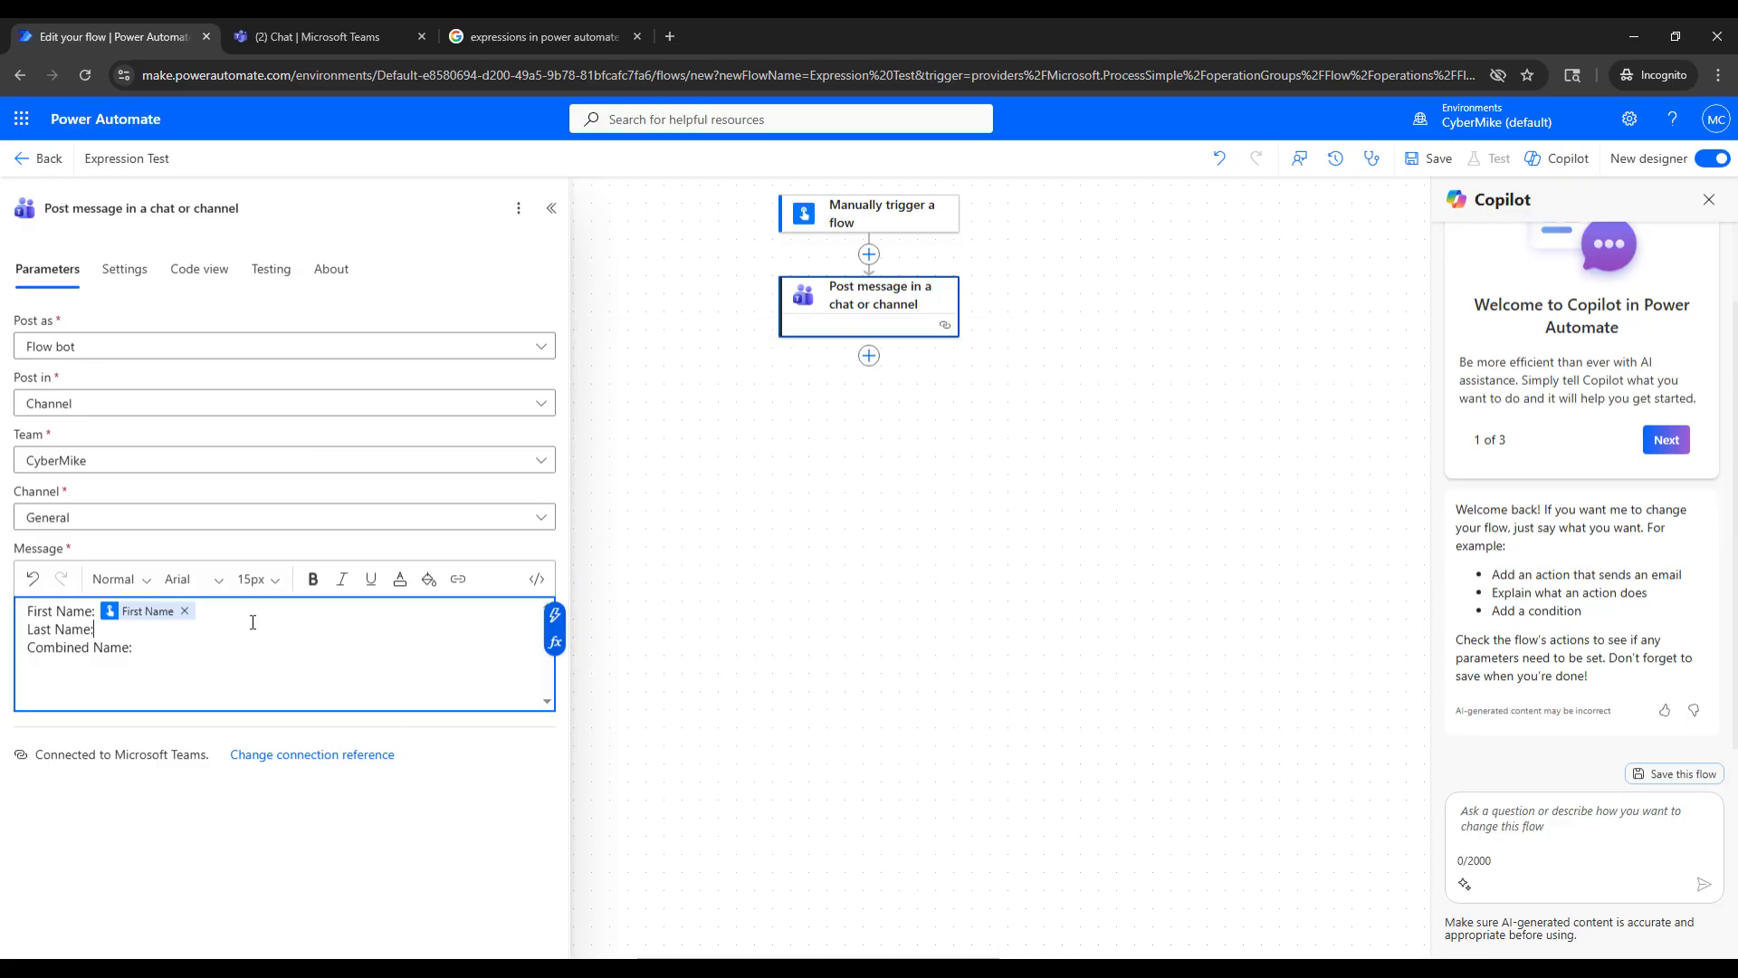
pyautogui.click(555, 616)
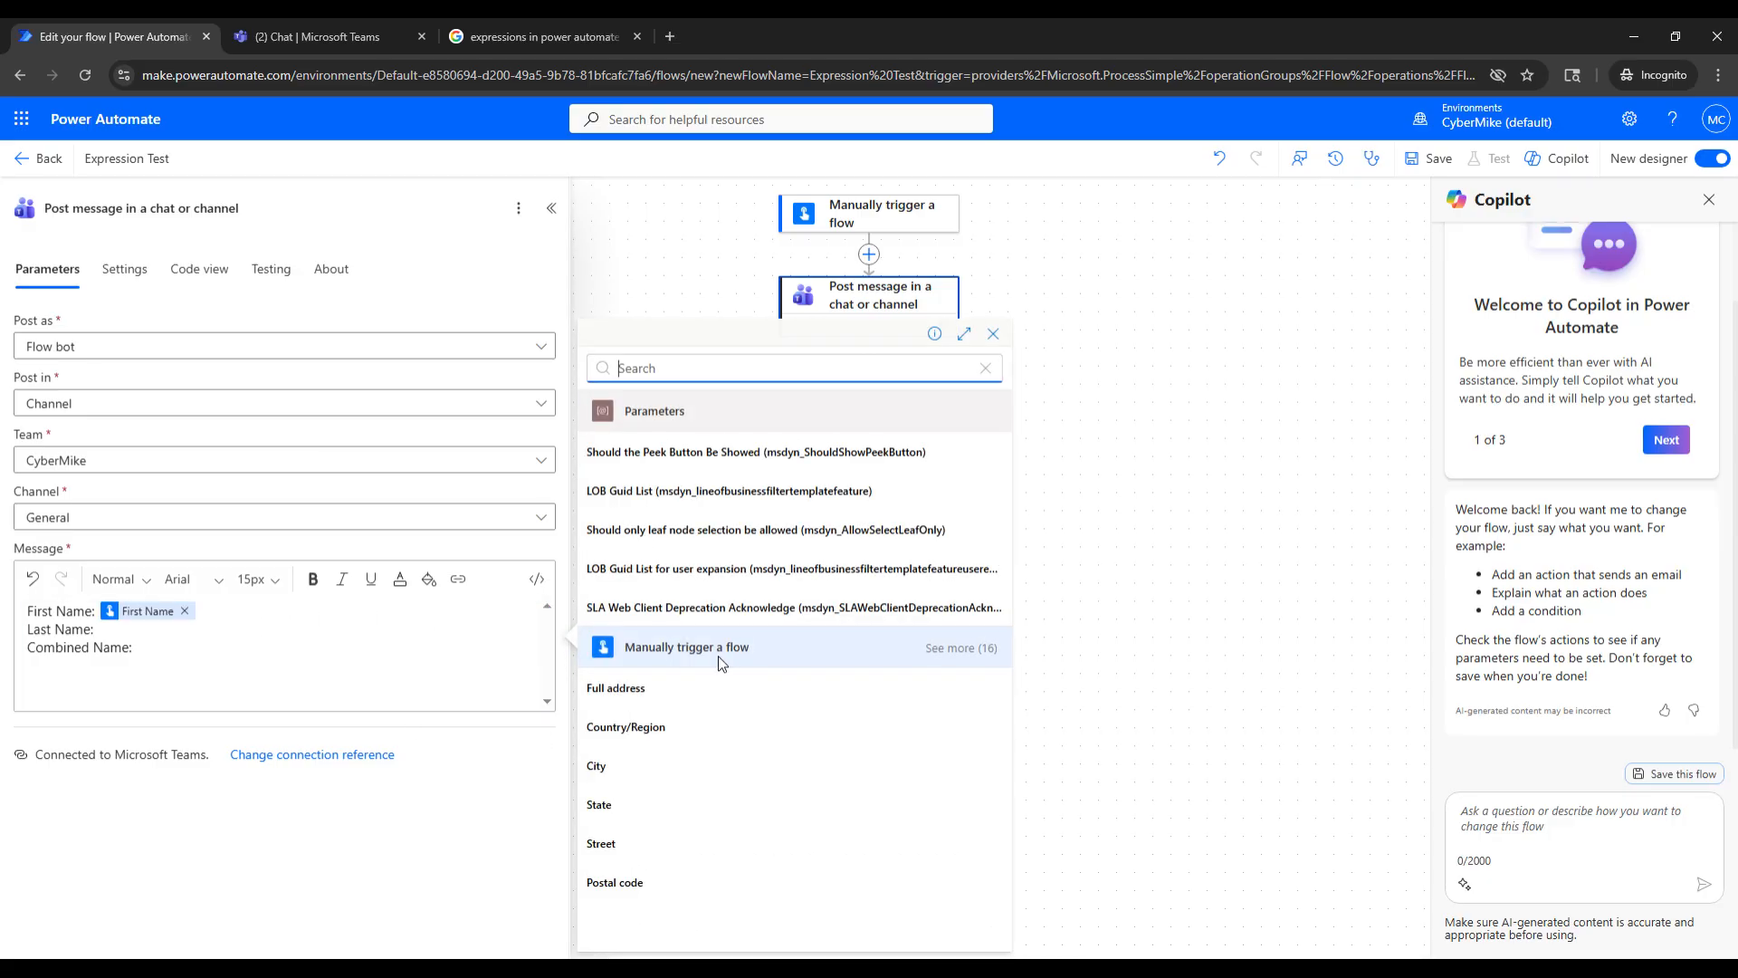
pyautogui.click(962, 649)
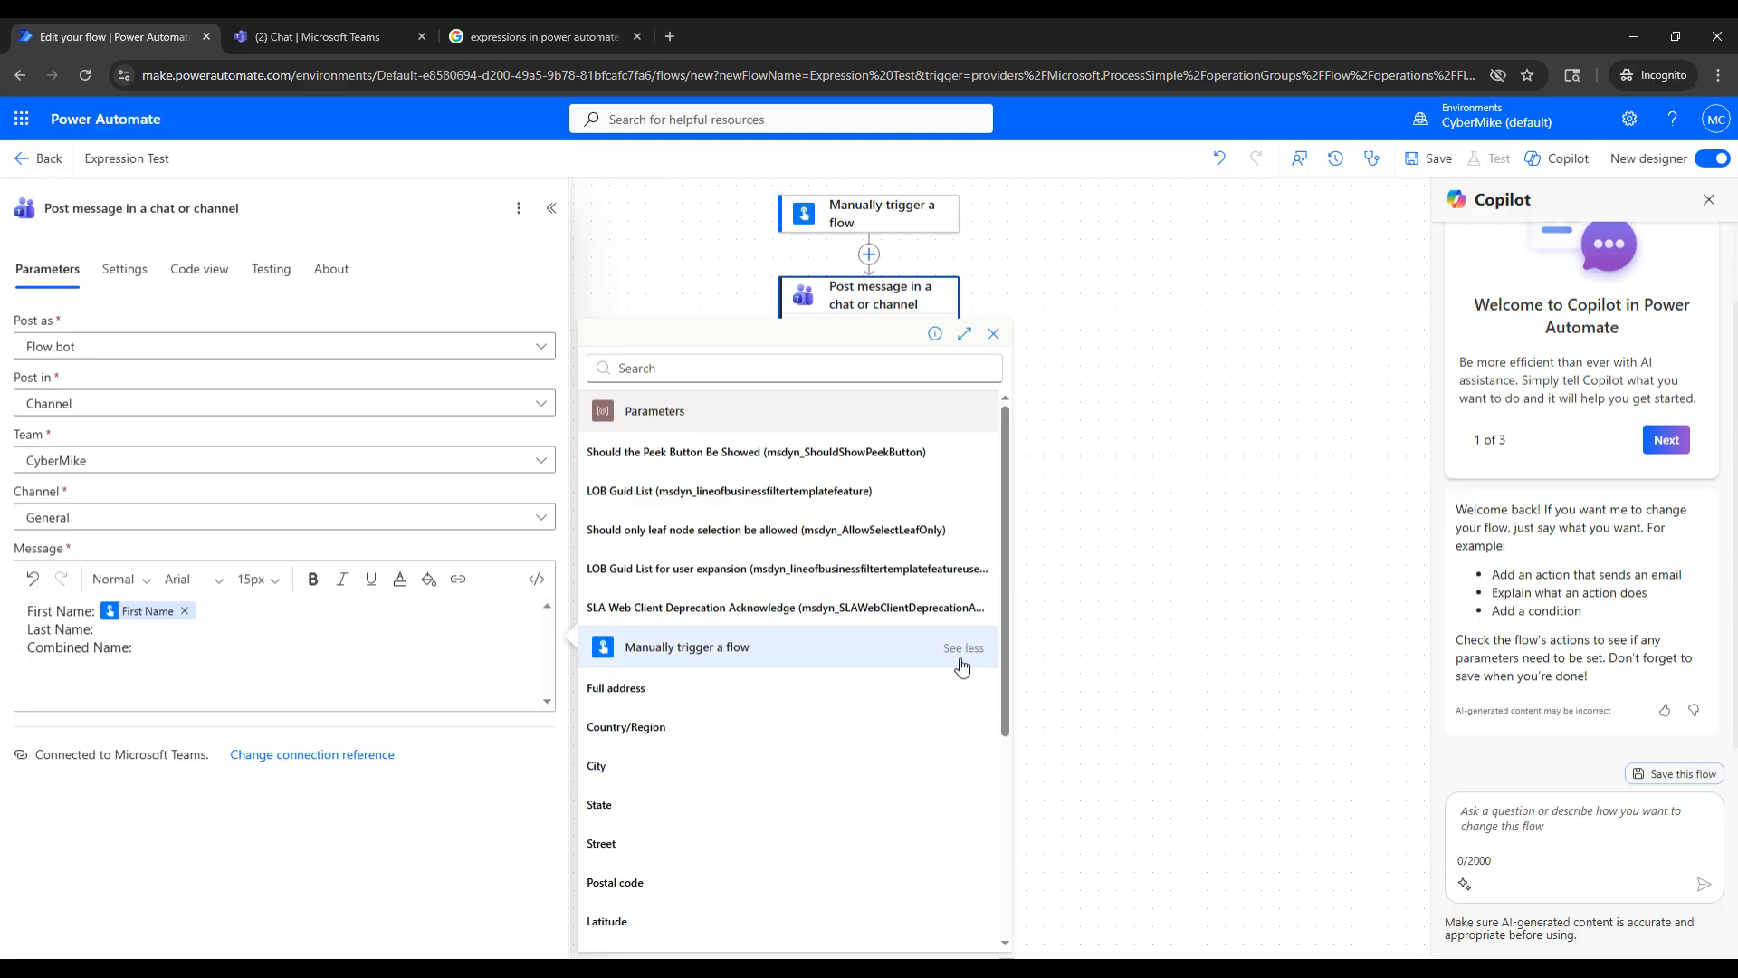
pyautogui.scroll(-3, 819, 724)
pyautogui.scroll(-1, 819, 724)
pyautogui.click(678, 745)
# - Start an expression after the "Combined Name:" label, look through the available functions, and choose the string function concat
pyautogui.click(187, 653)
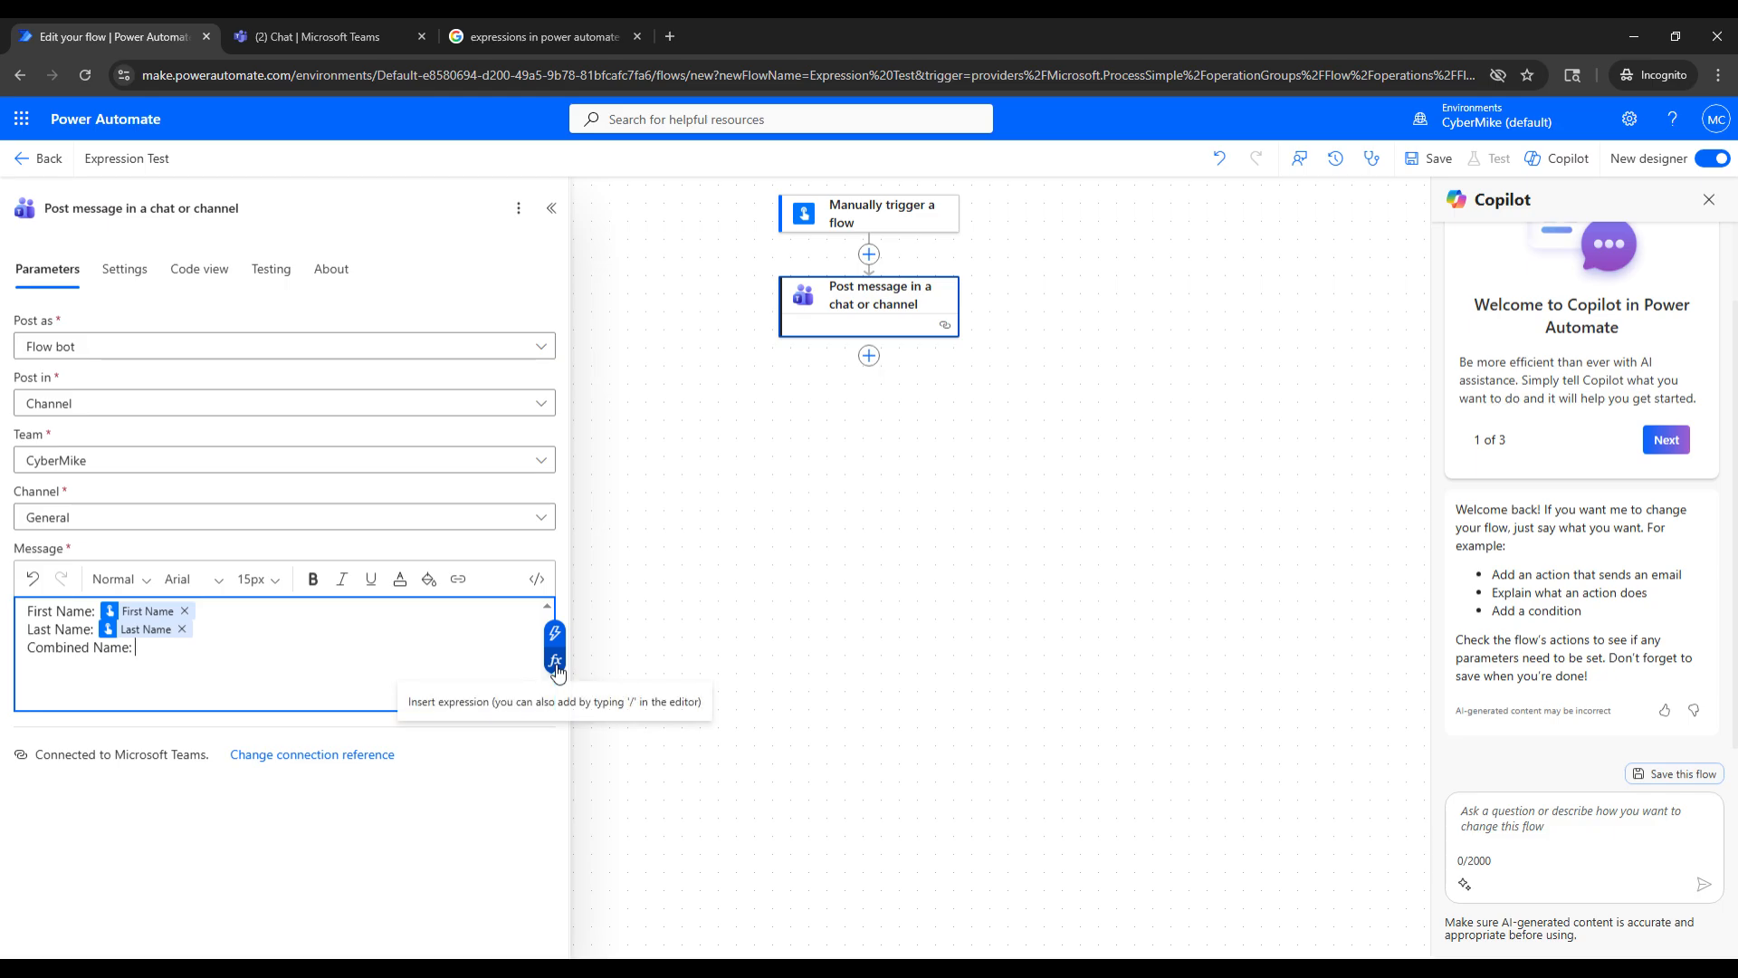
pyautogui.click(556, 662)
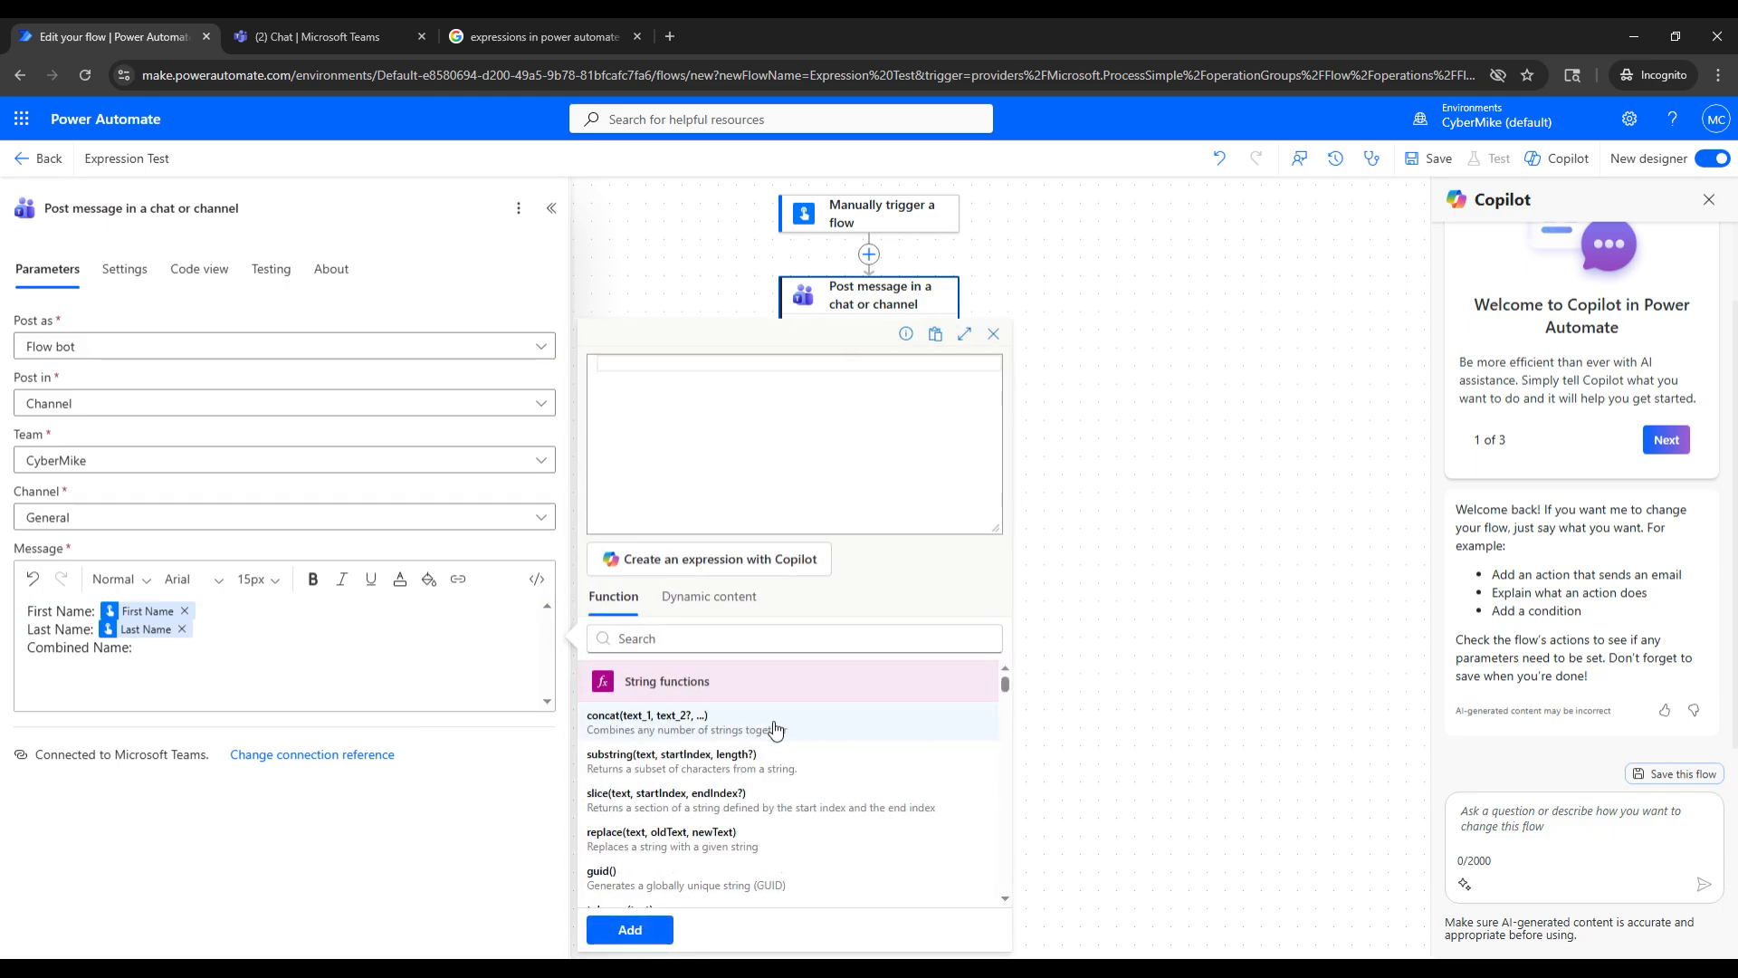
pyautogui.scroll(-1, 797, 756)
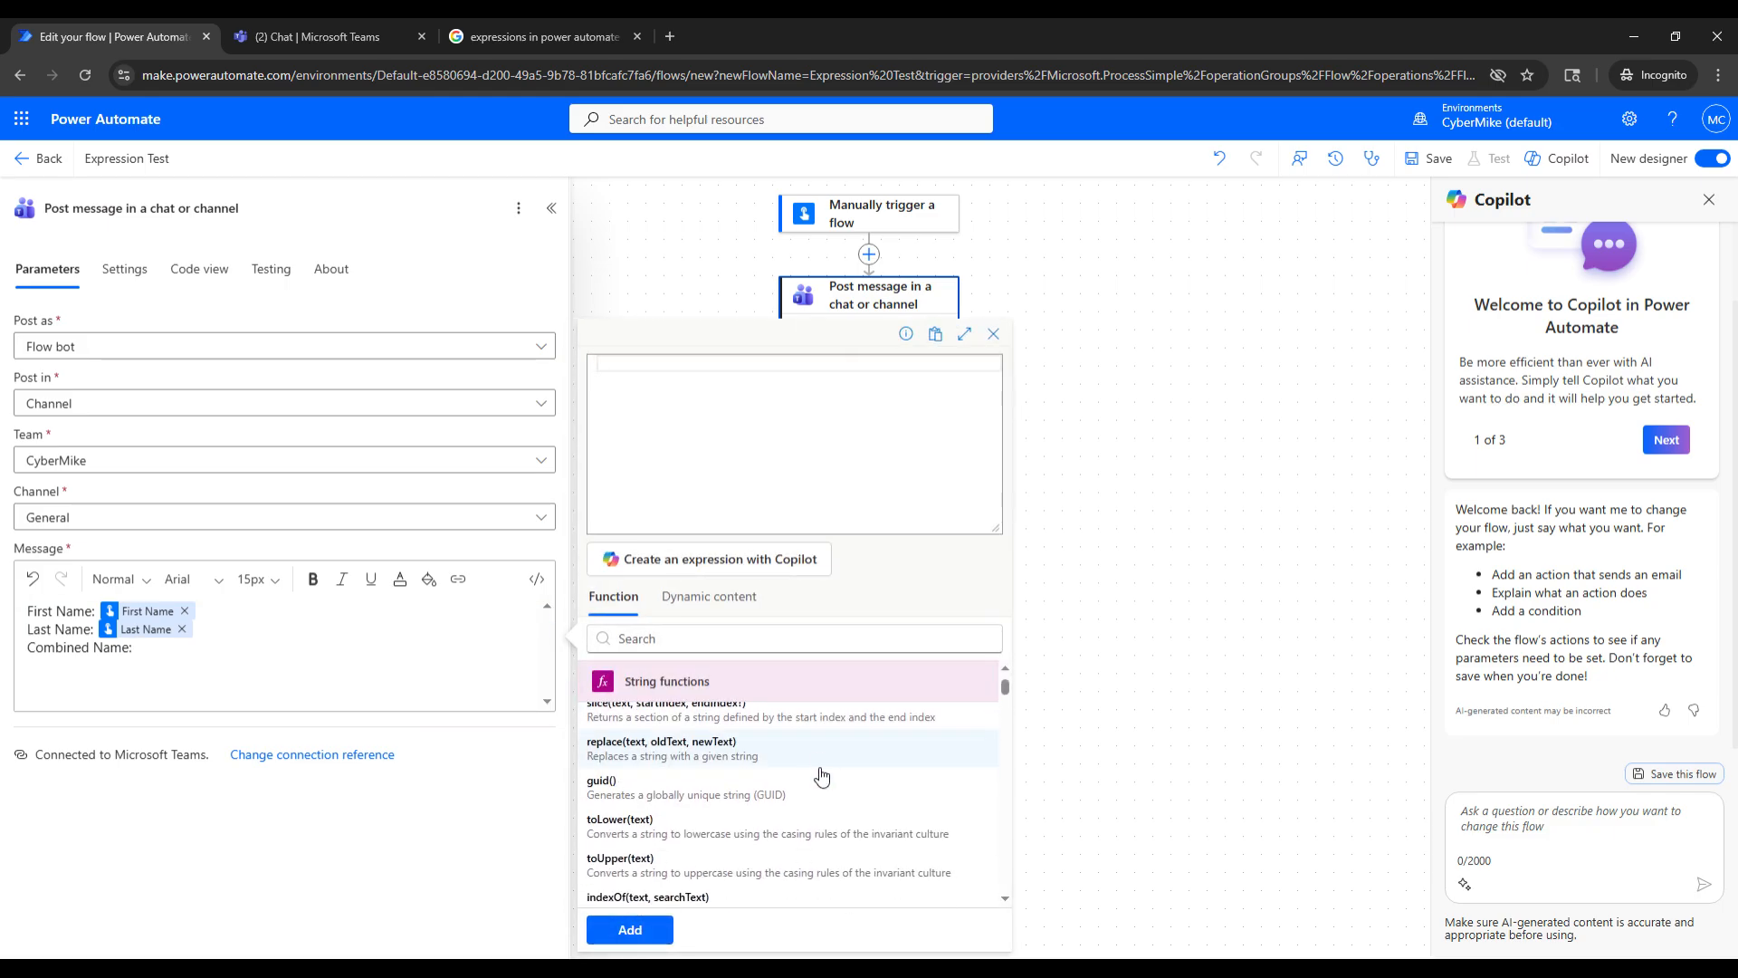
pyautogui.scroll(-3, 811, 759)
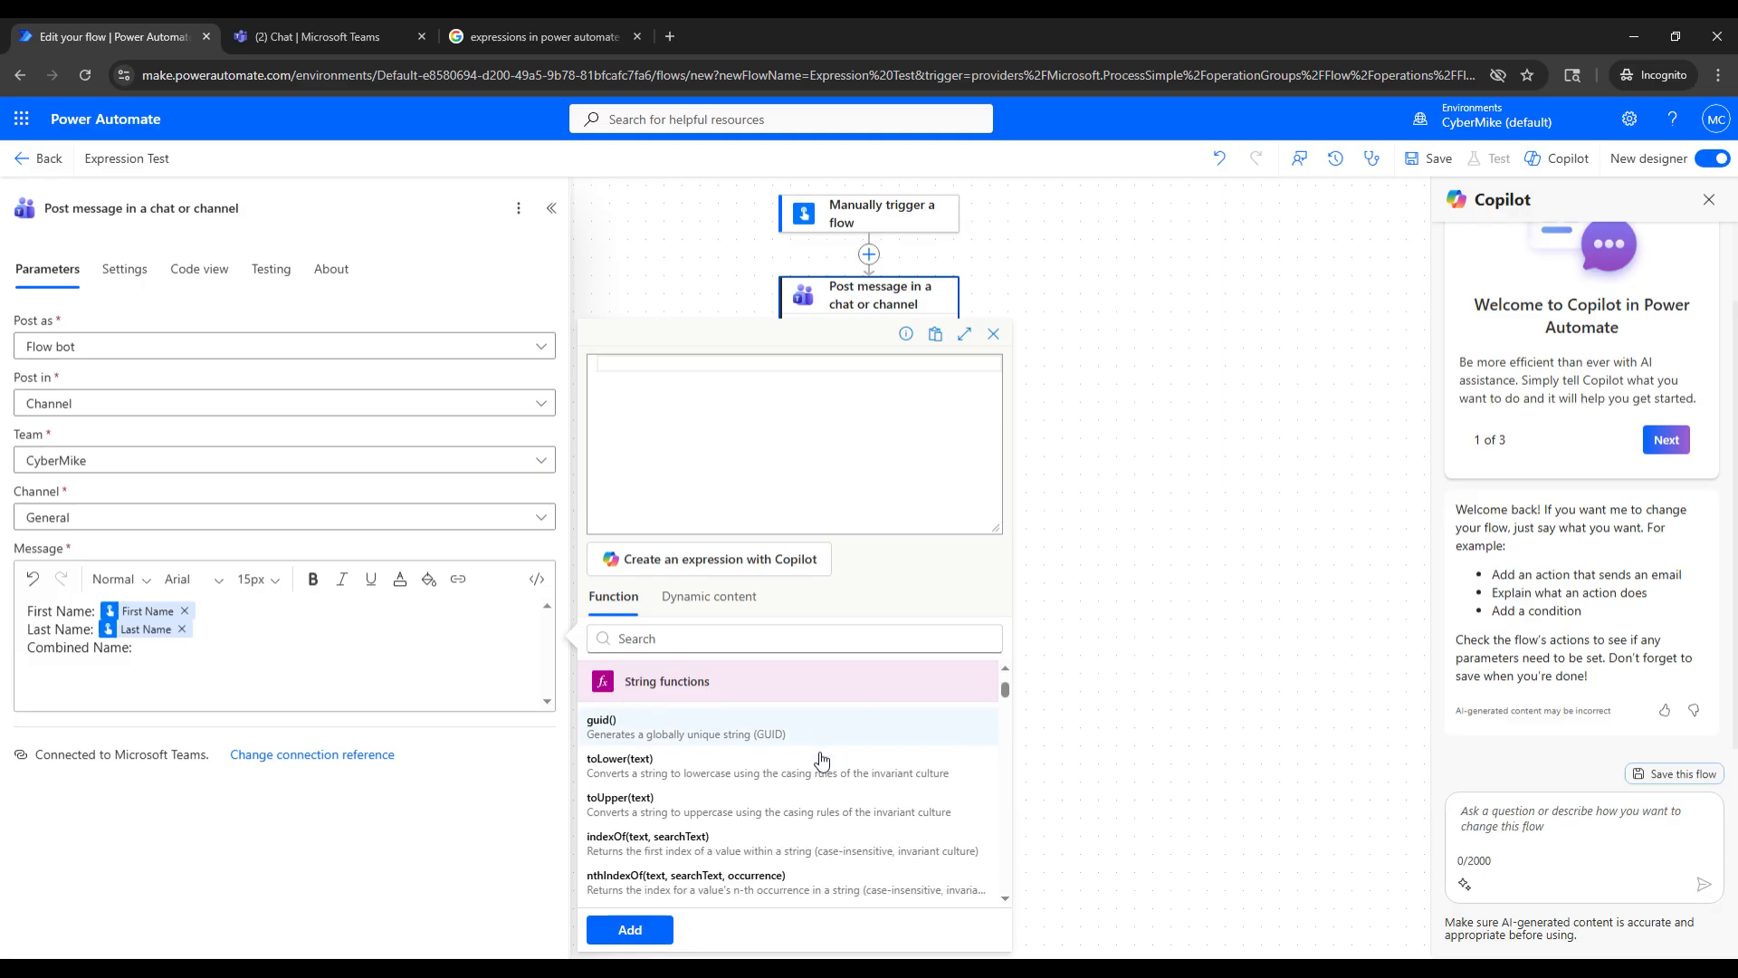
pyautogui.scroll(3, 821, 768)
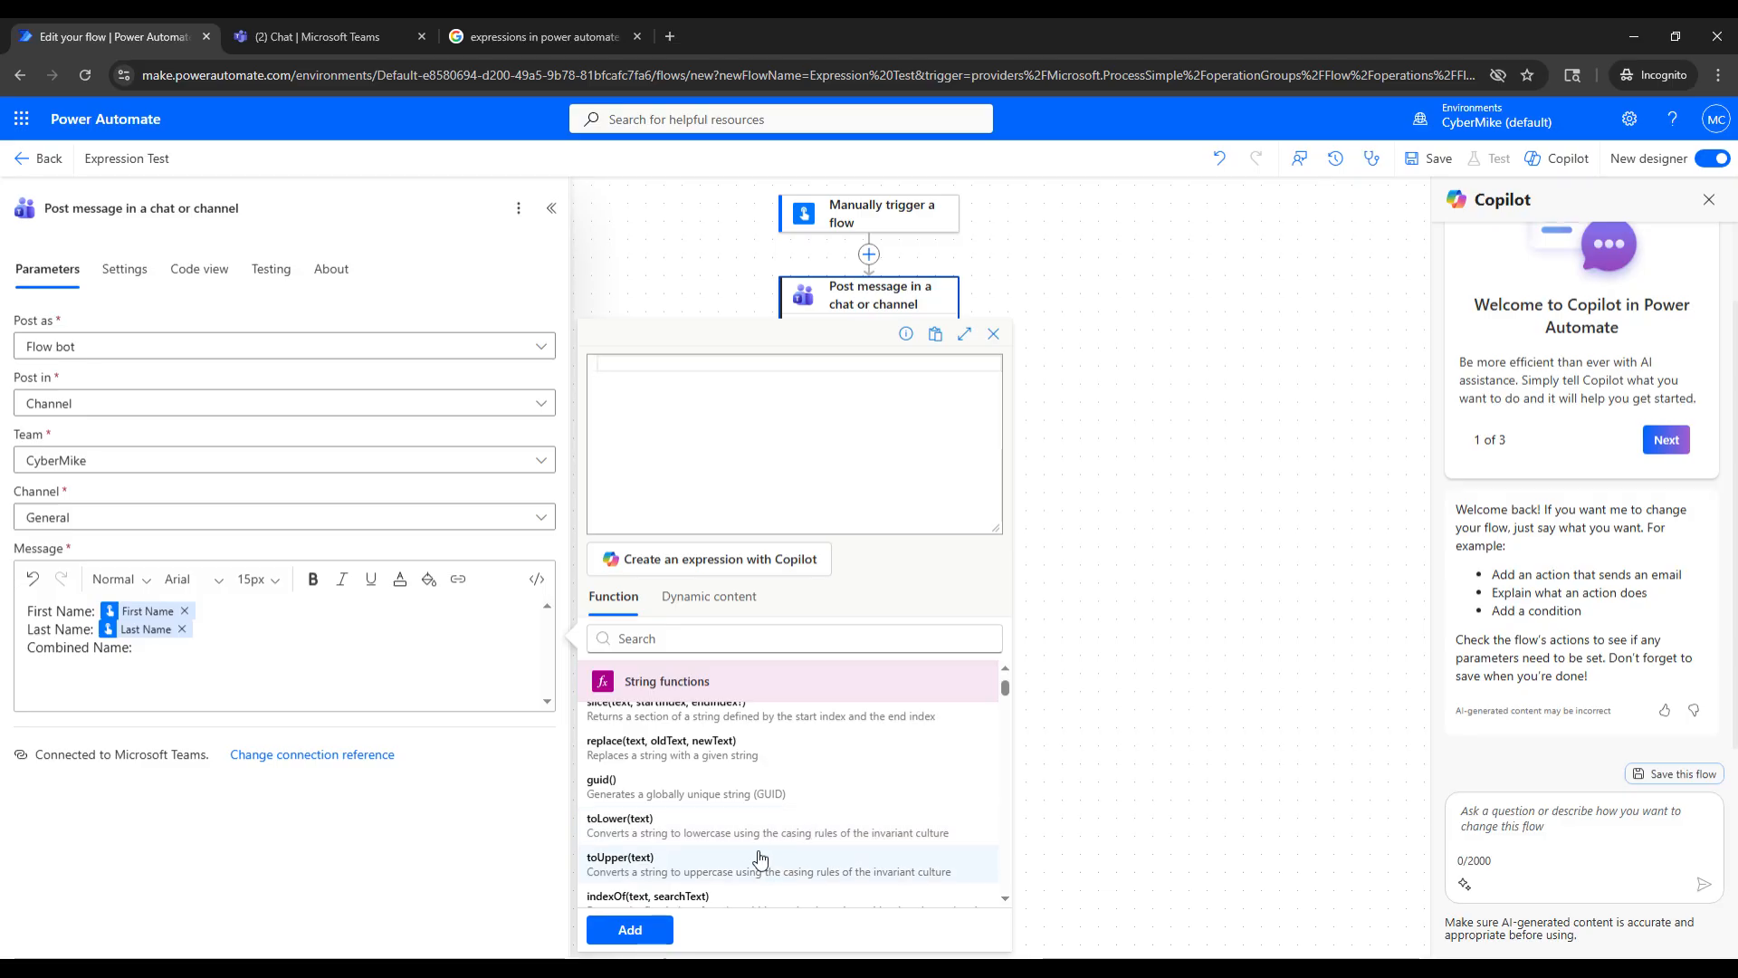
pyautogui.scroll(-4, 707, 806)
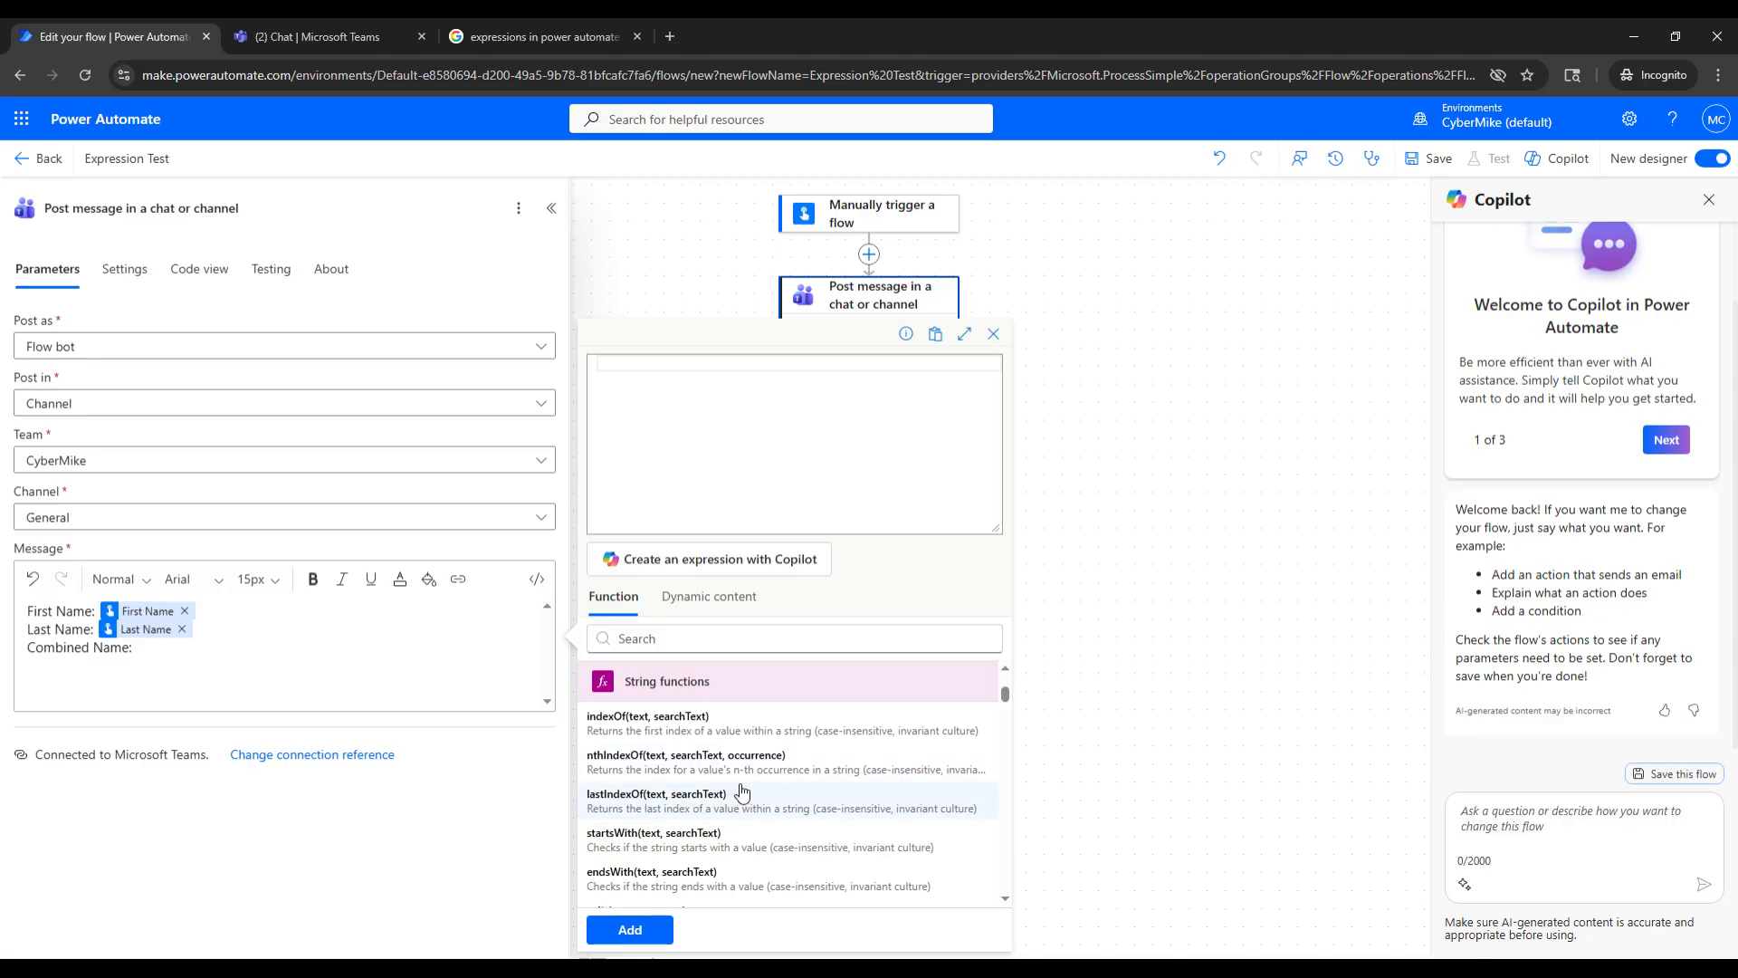
pyautogui.scroll(-4, 765, 786)
pyautogui.scroll(-5, 771, 780)
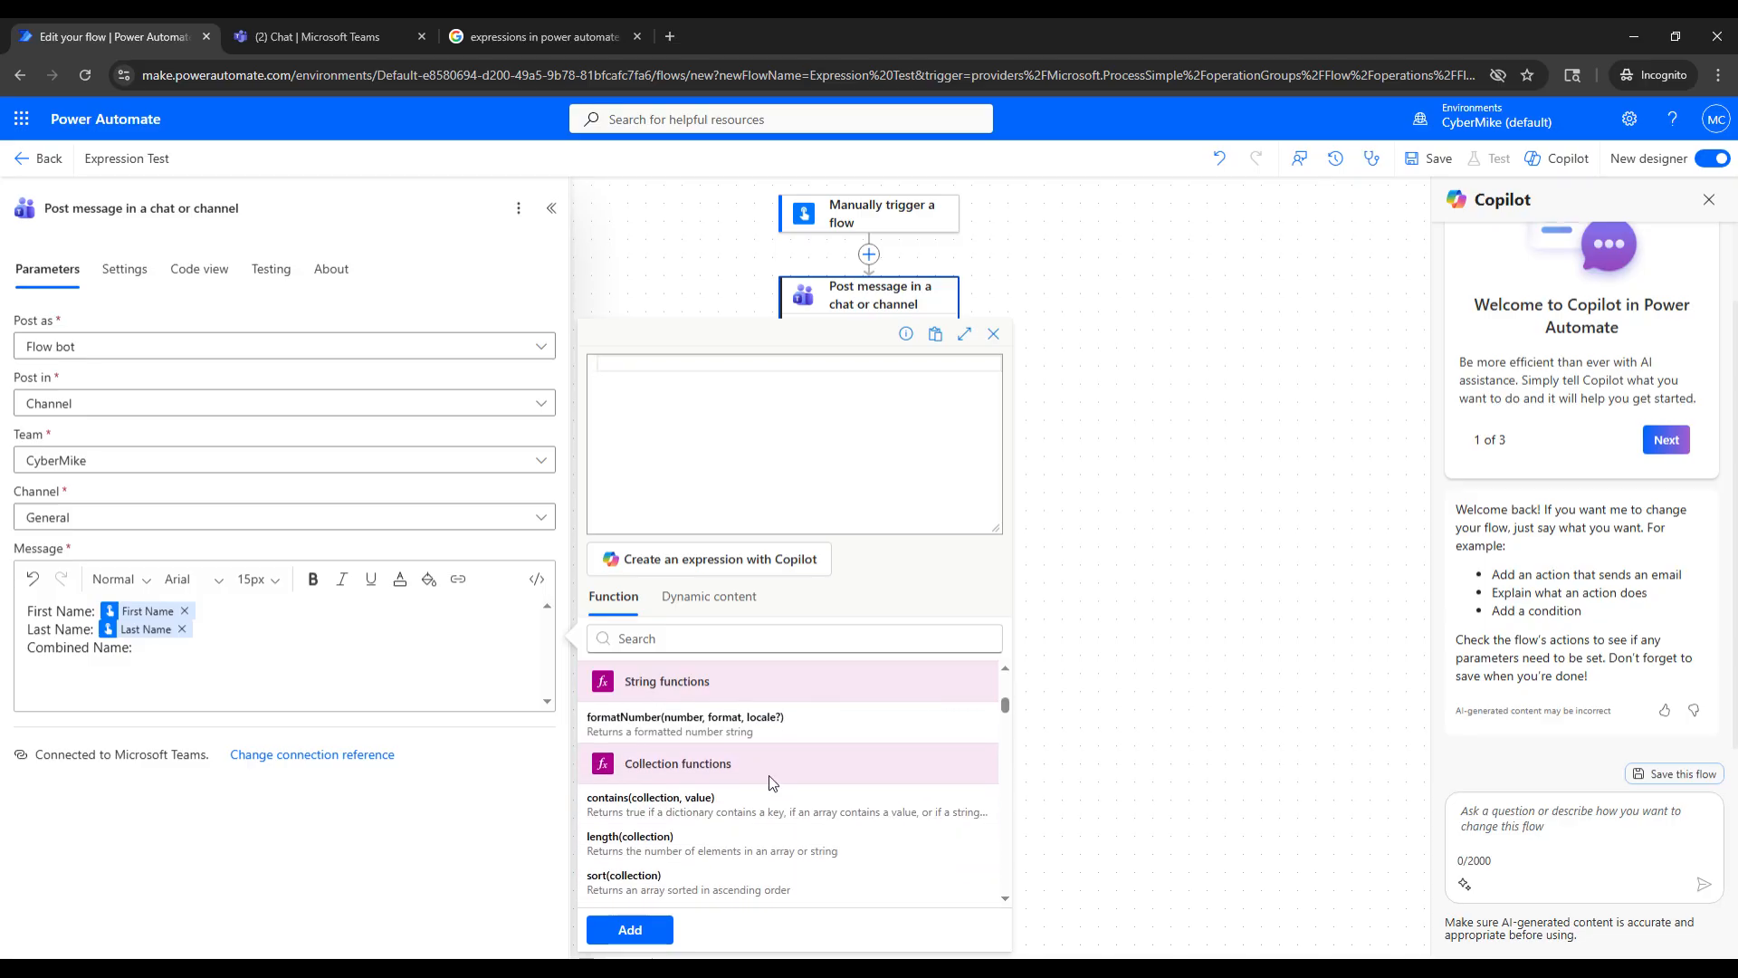
pyautogui.scroll(12, 786, 804)
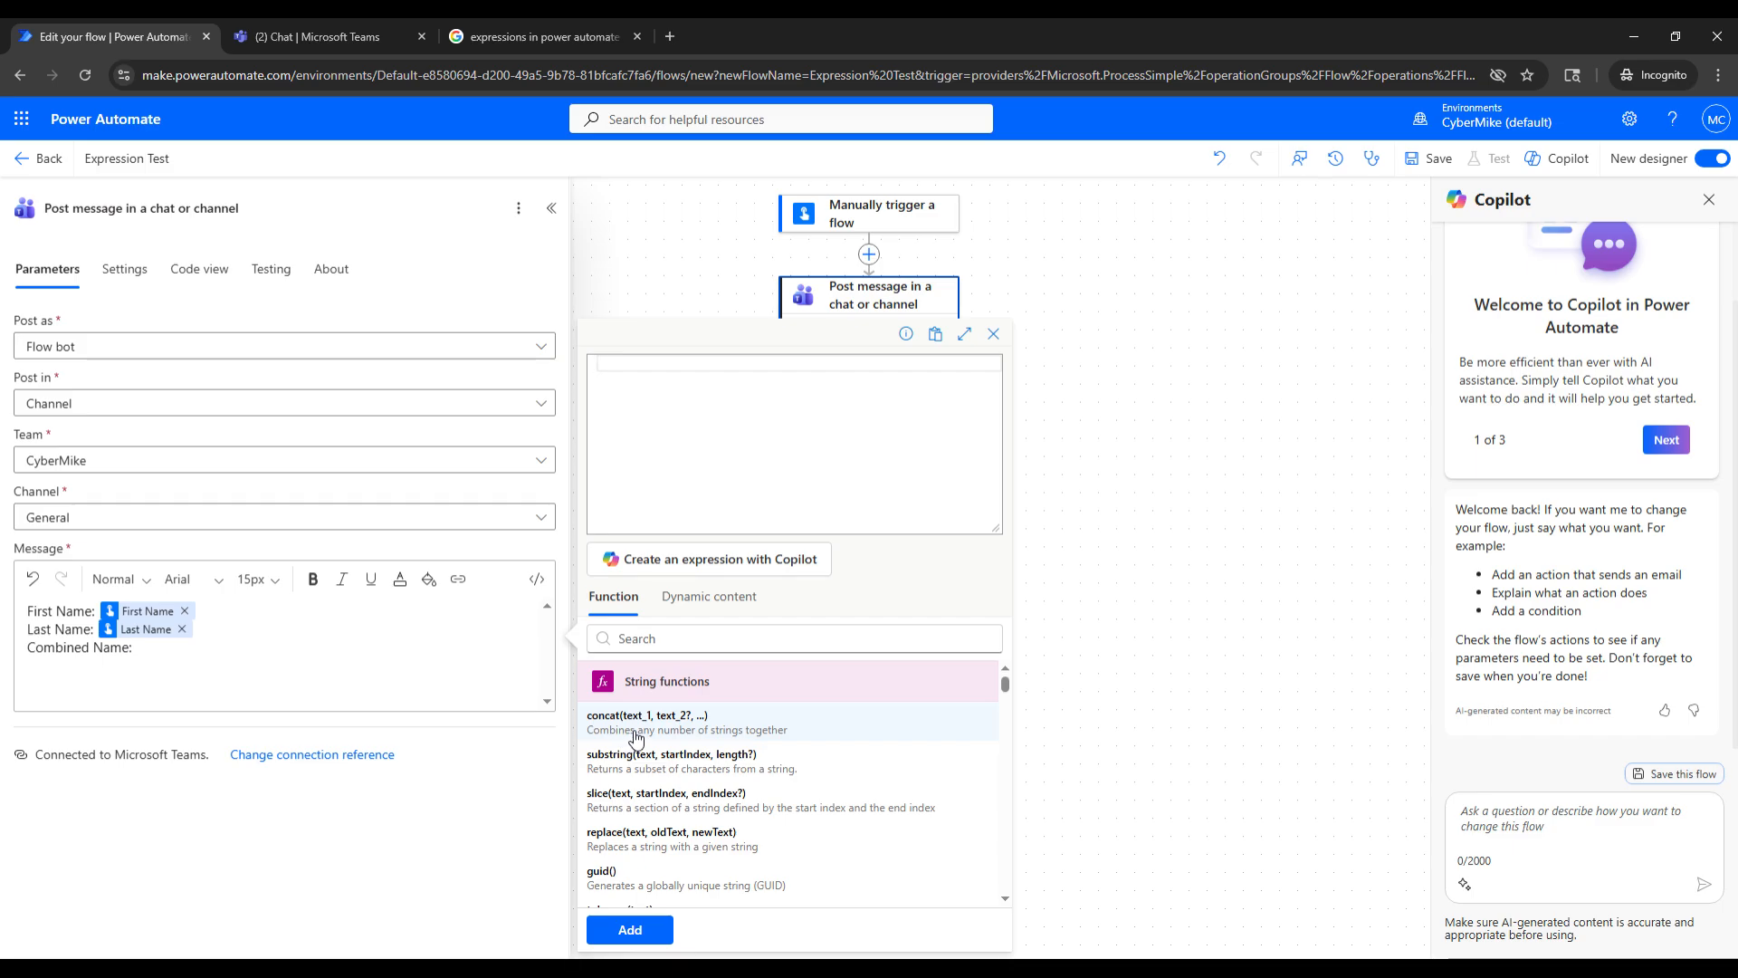
pyautogui.click(742, 732)
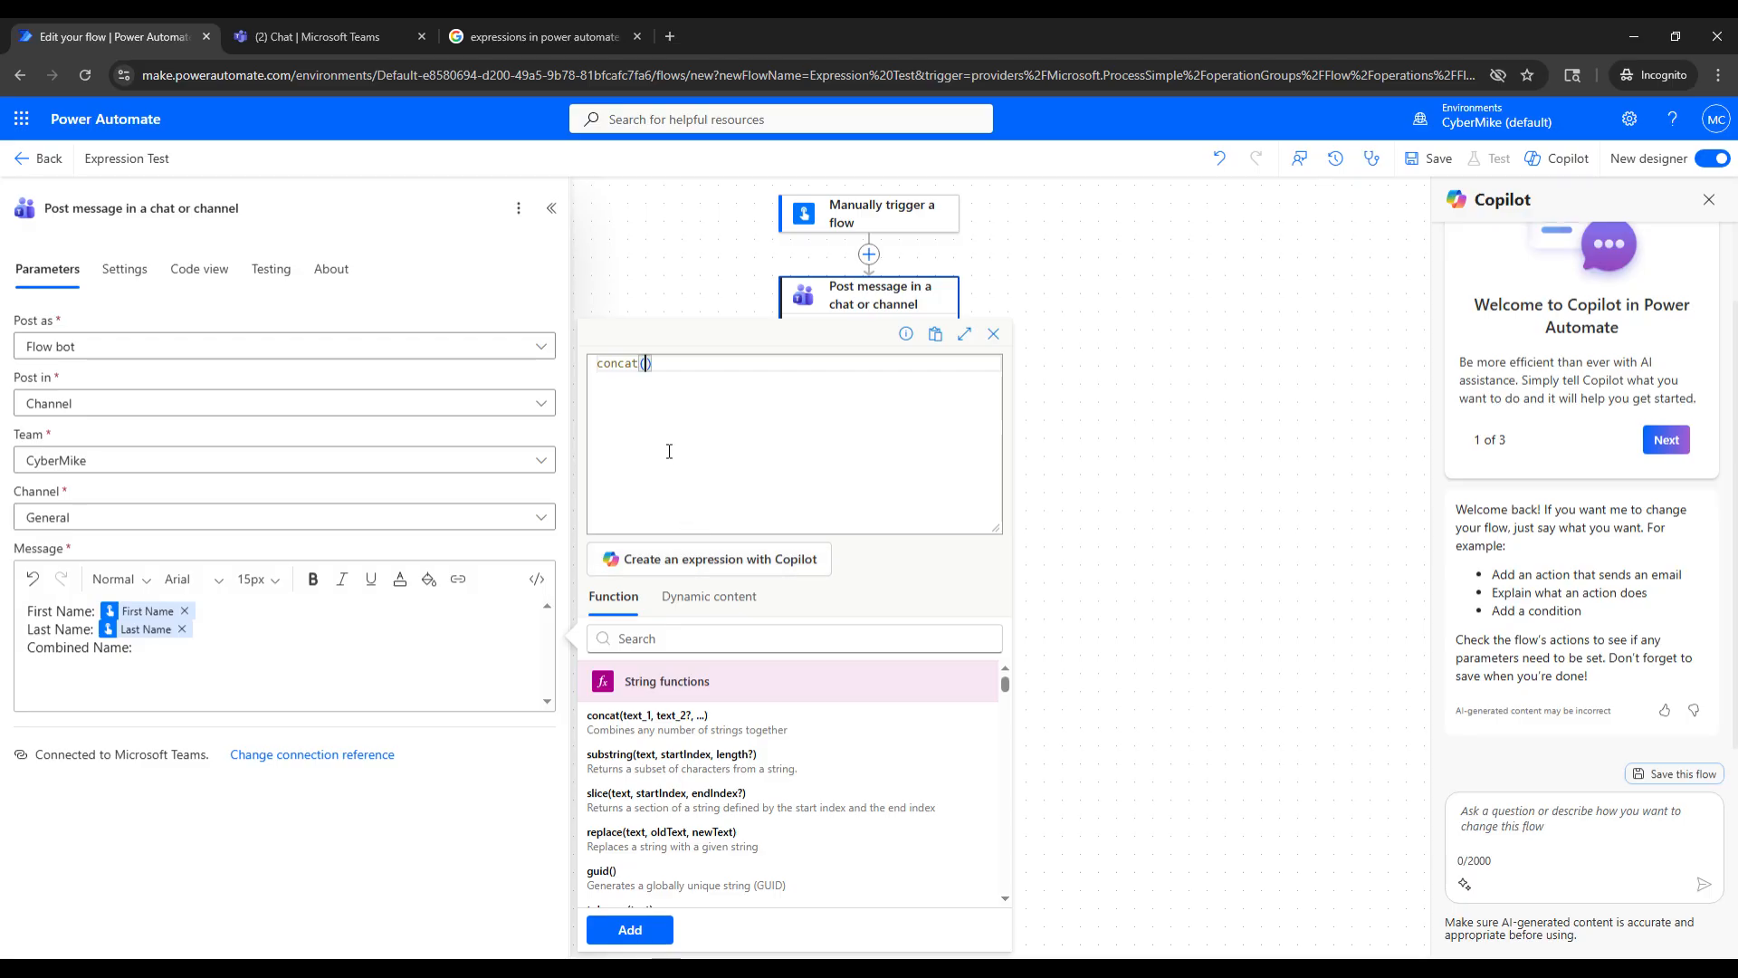
# - Use the trigger's First Name value as the first argument of the concat expression
pyautogui.click(724, 600)
pyautogui.scroll(-5, 742, 770)
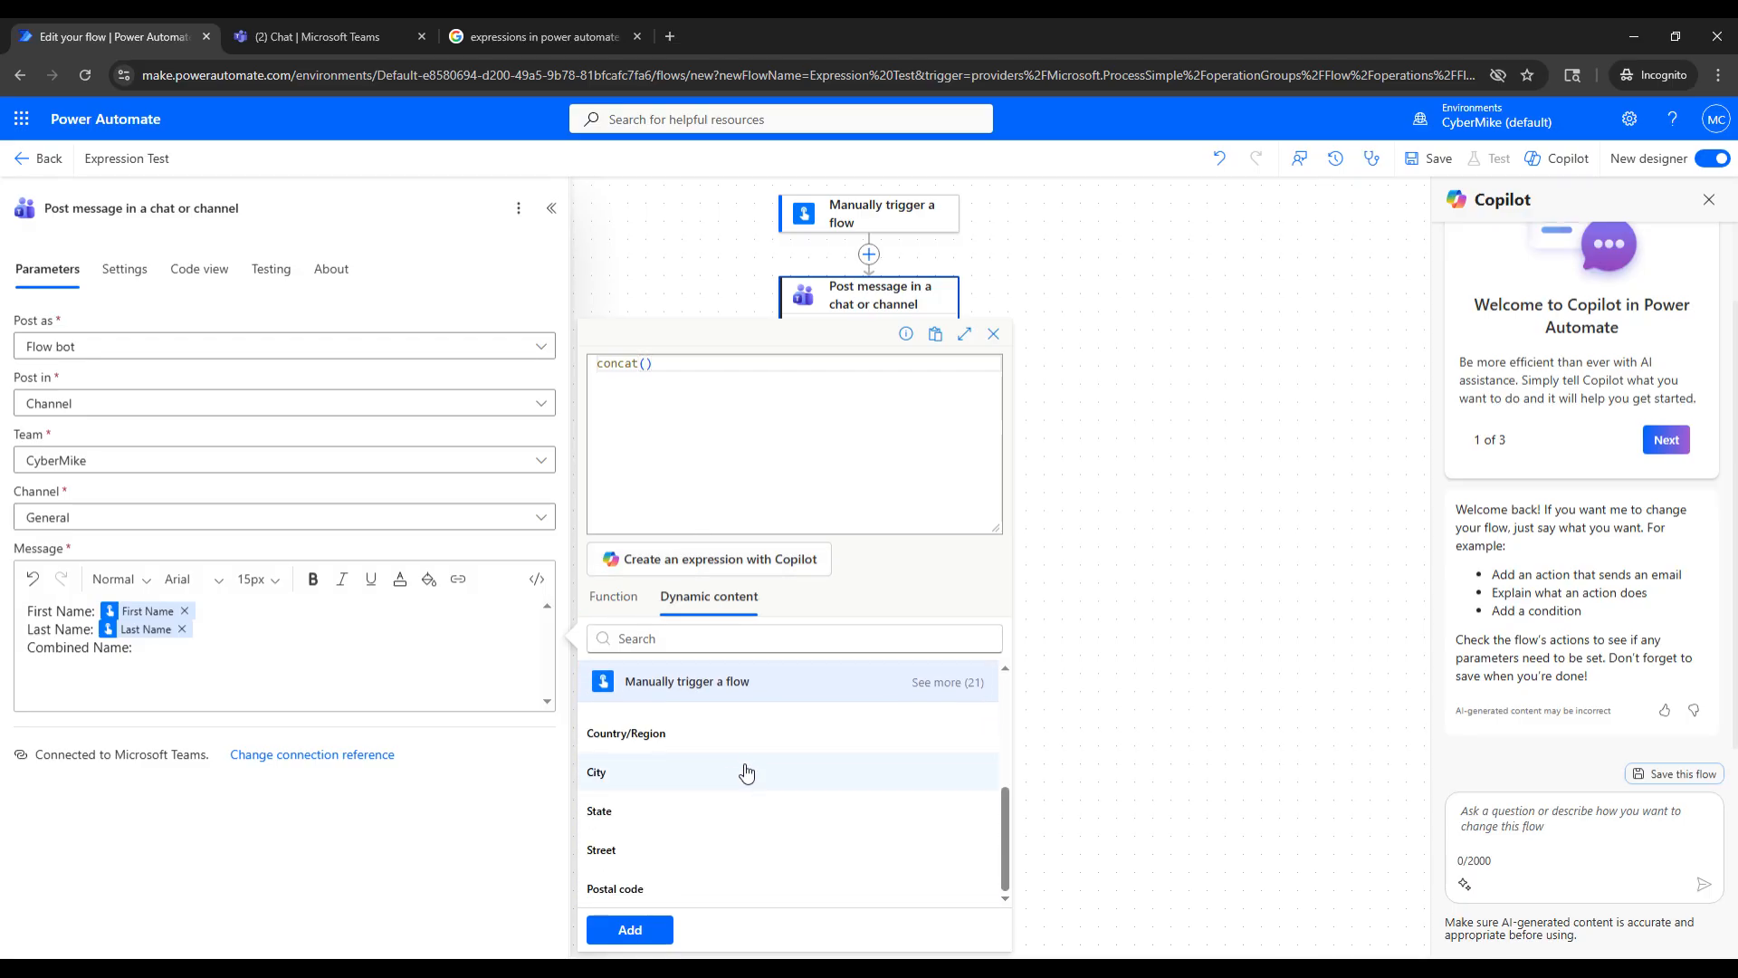
pyautogui.click(961, 683)
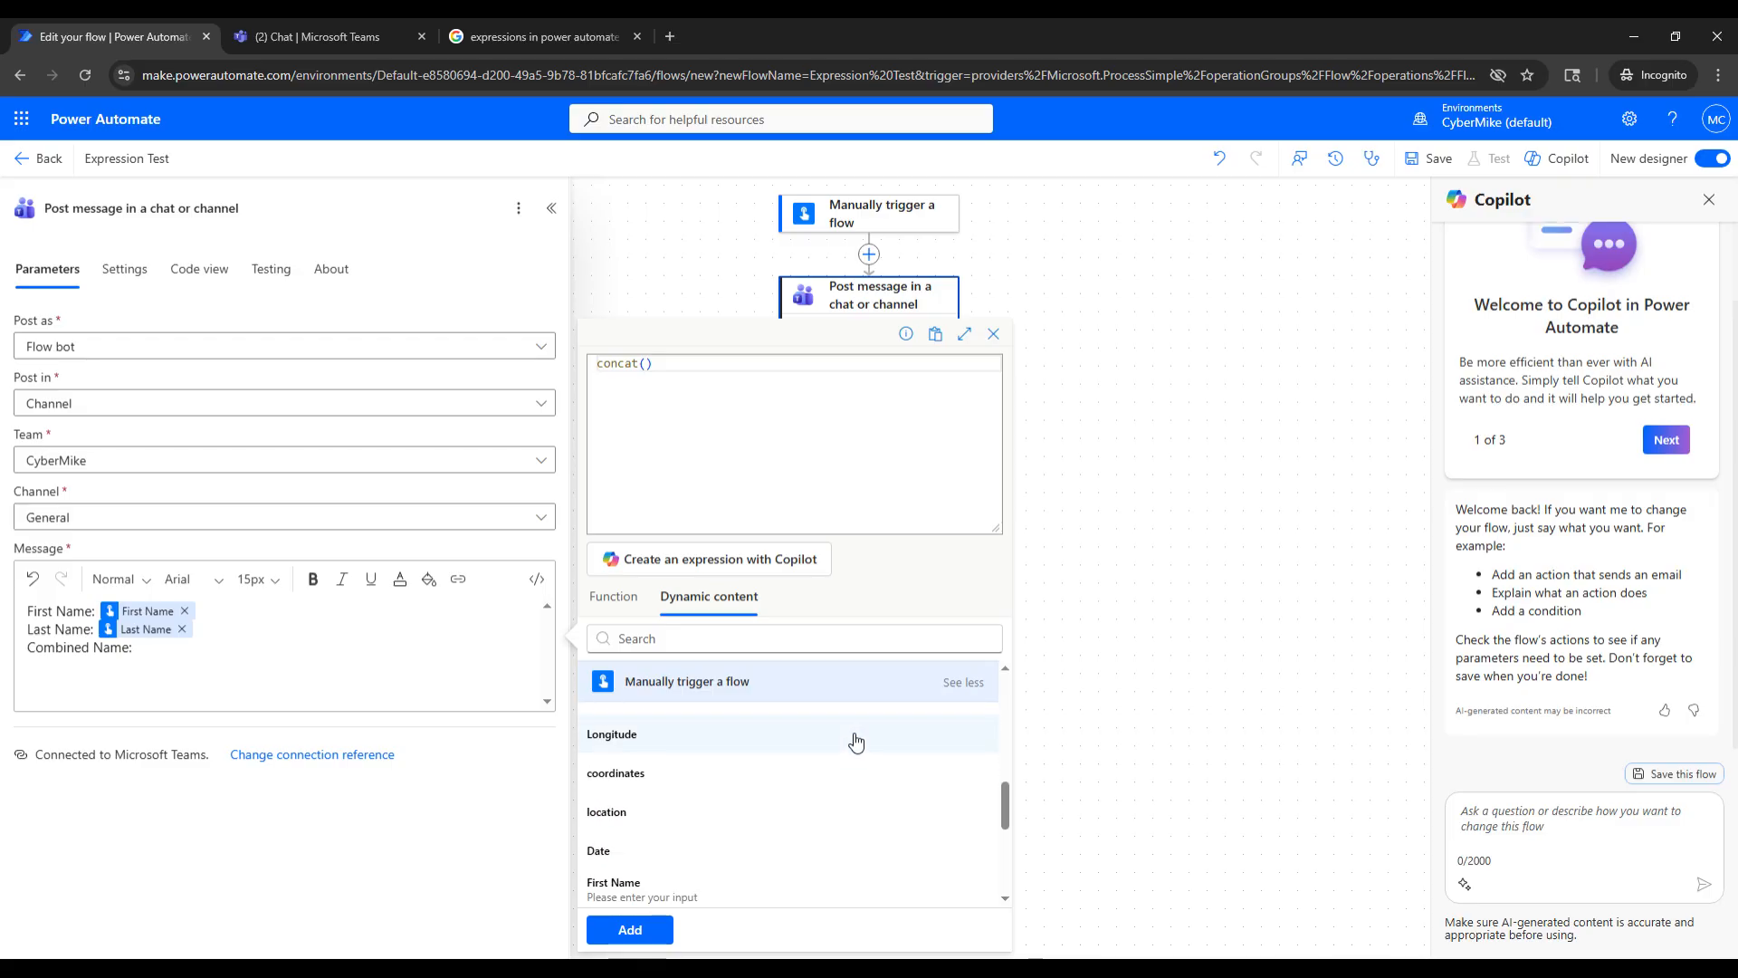
pyautogui.scroll(-1, 815, 761)
pyautogui.click(669, 812)
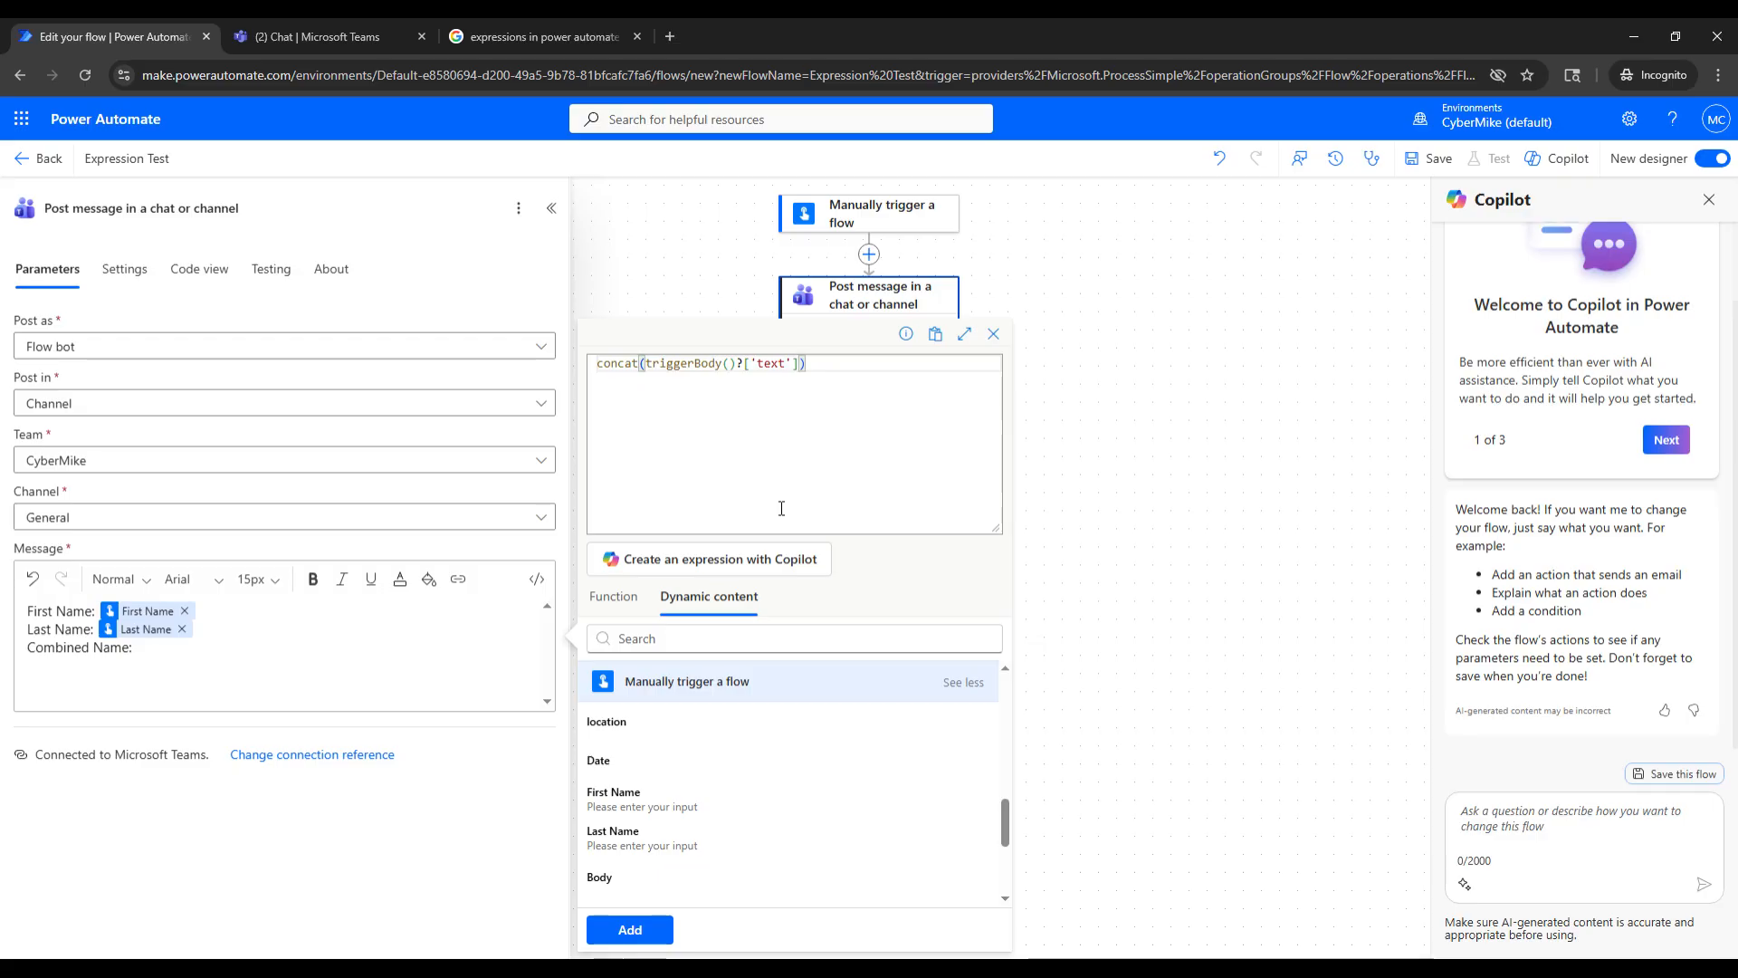
# - Append a space in double quotes and the trigger's Last Name value as further concat arguments, and try to add the expression
pyautogui.write(', " ",')
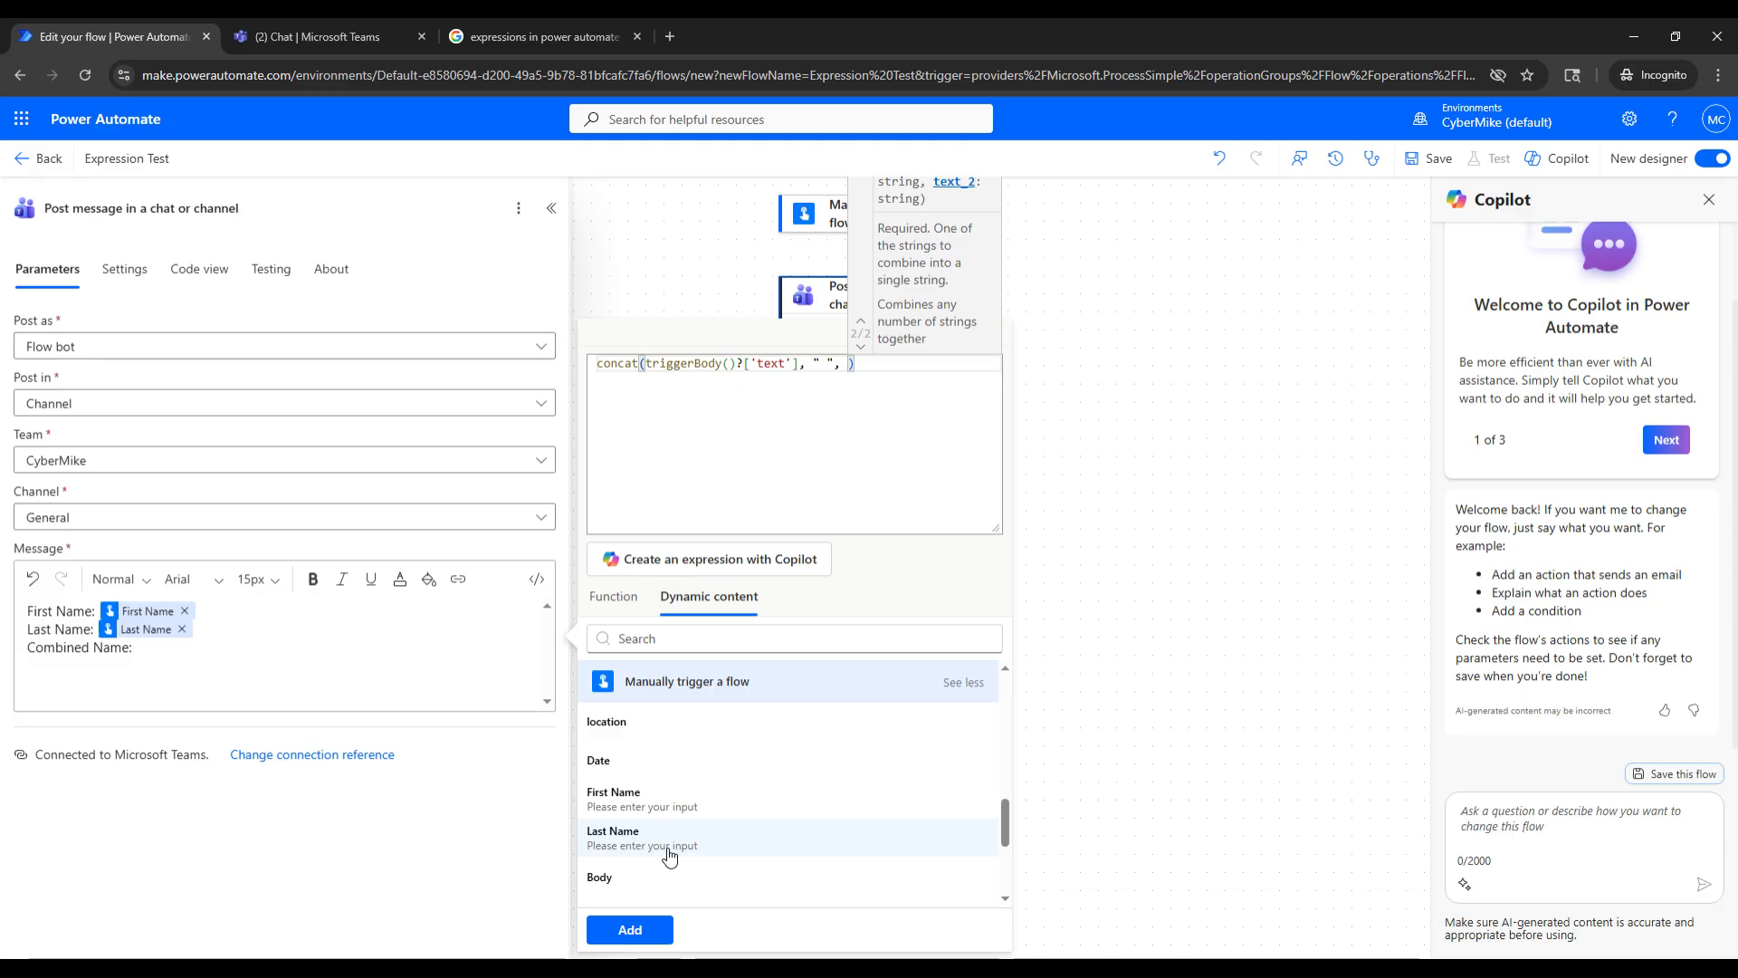
pyautogui.press('BackSpace')
pyautogui.click(669, 851)
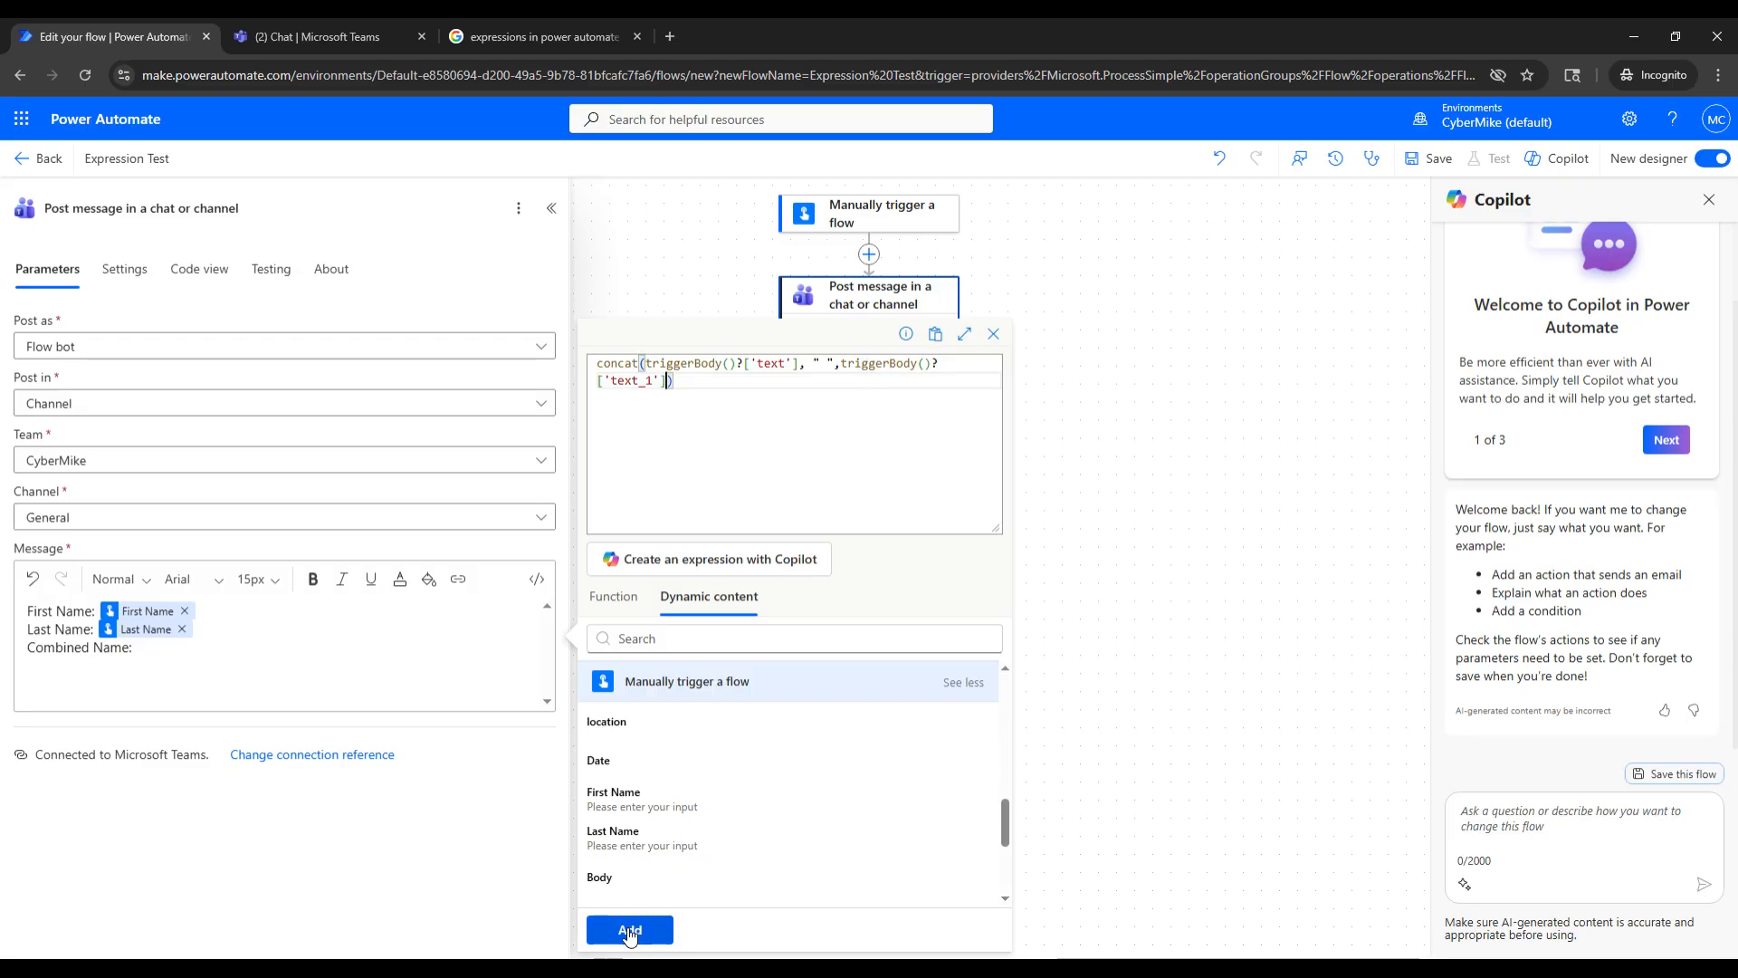
pyautogui.click(630, 933)
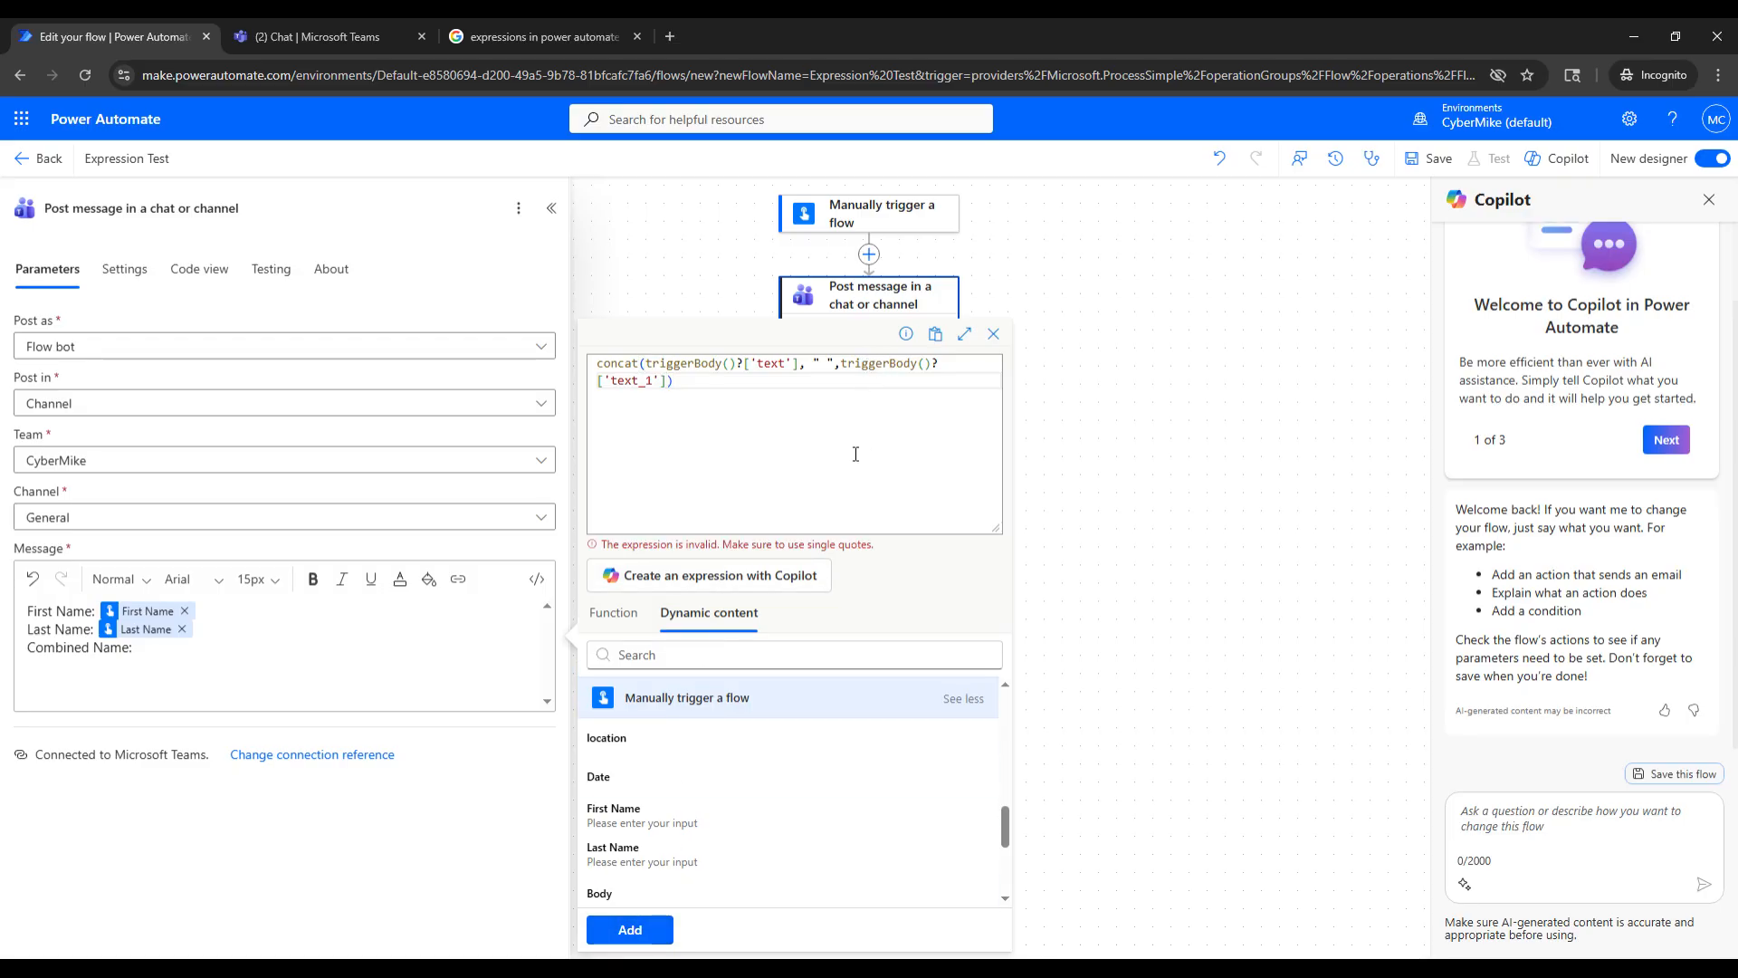
# - Replace the double quotes around the space with single quotes and add the concat expression to the message
pyautogui.click(819, 363)
pyautogui.write("'")
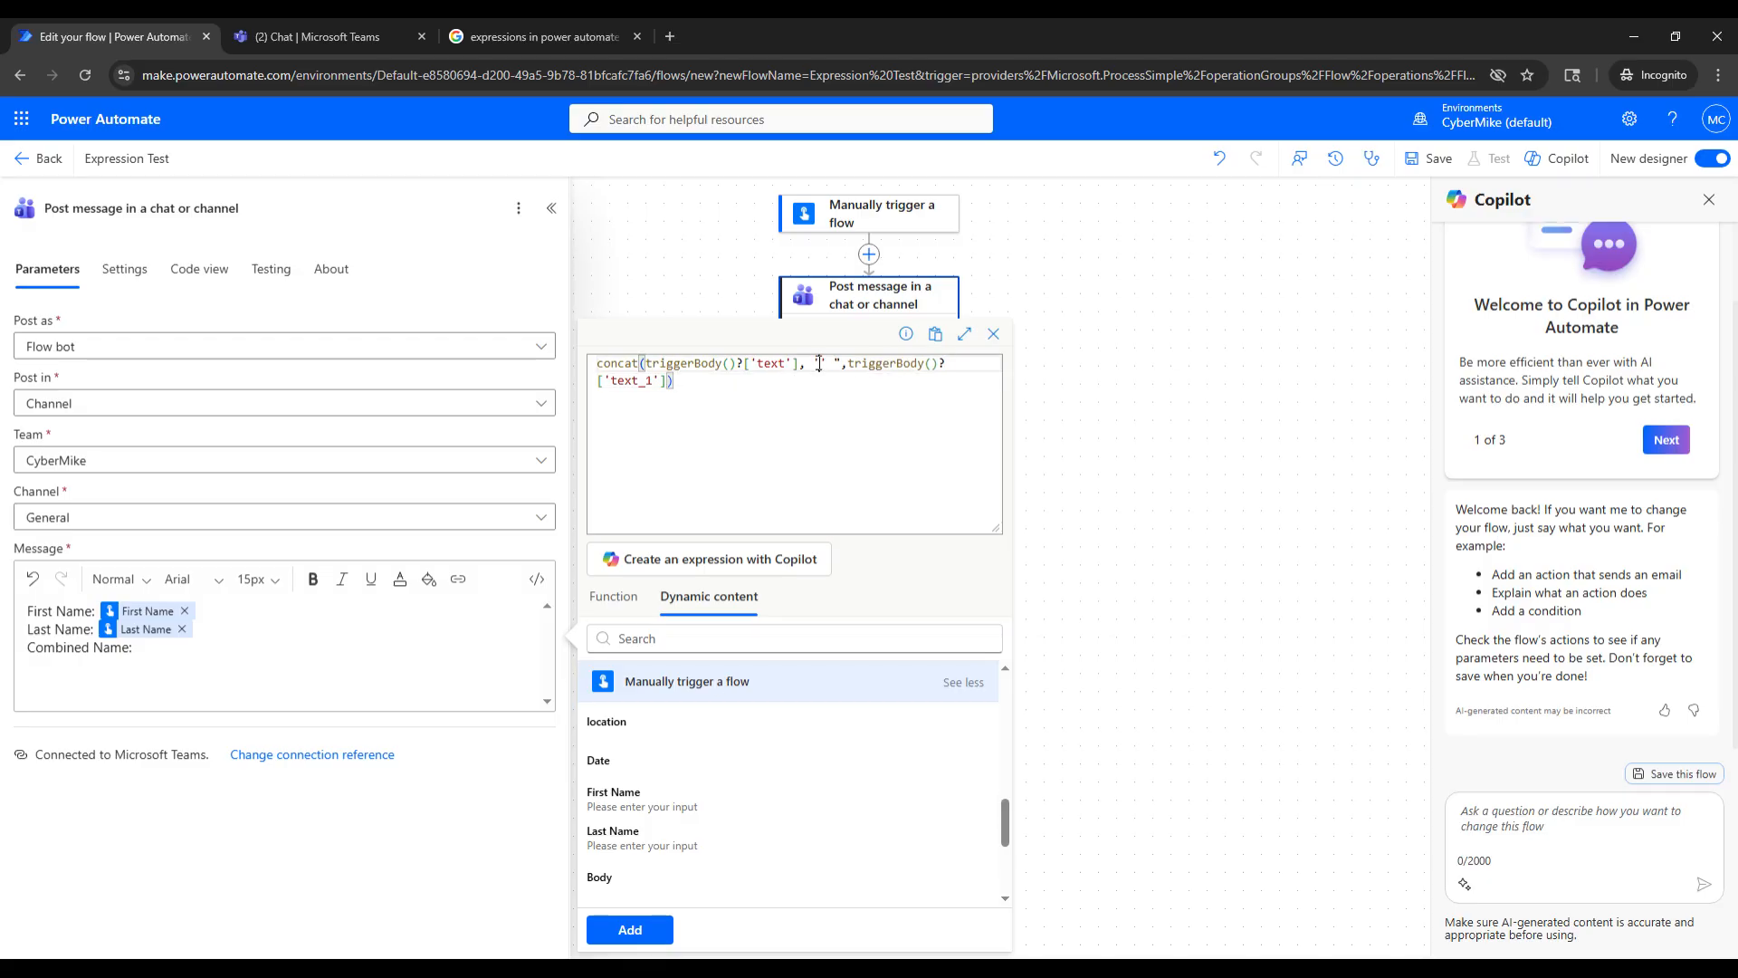
pyautogui.press('BackSpace')
pyautogui.press('BackSpace')
pyautogui.click(821, 363)
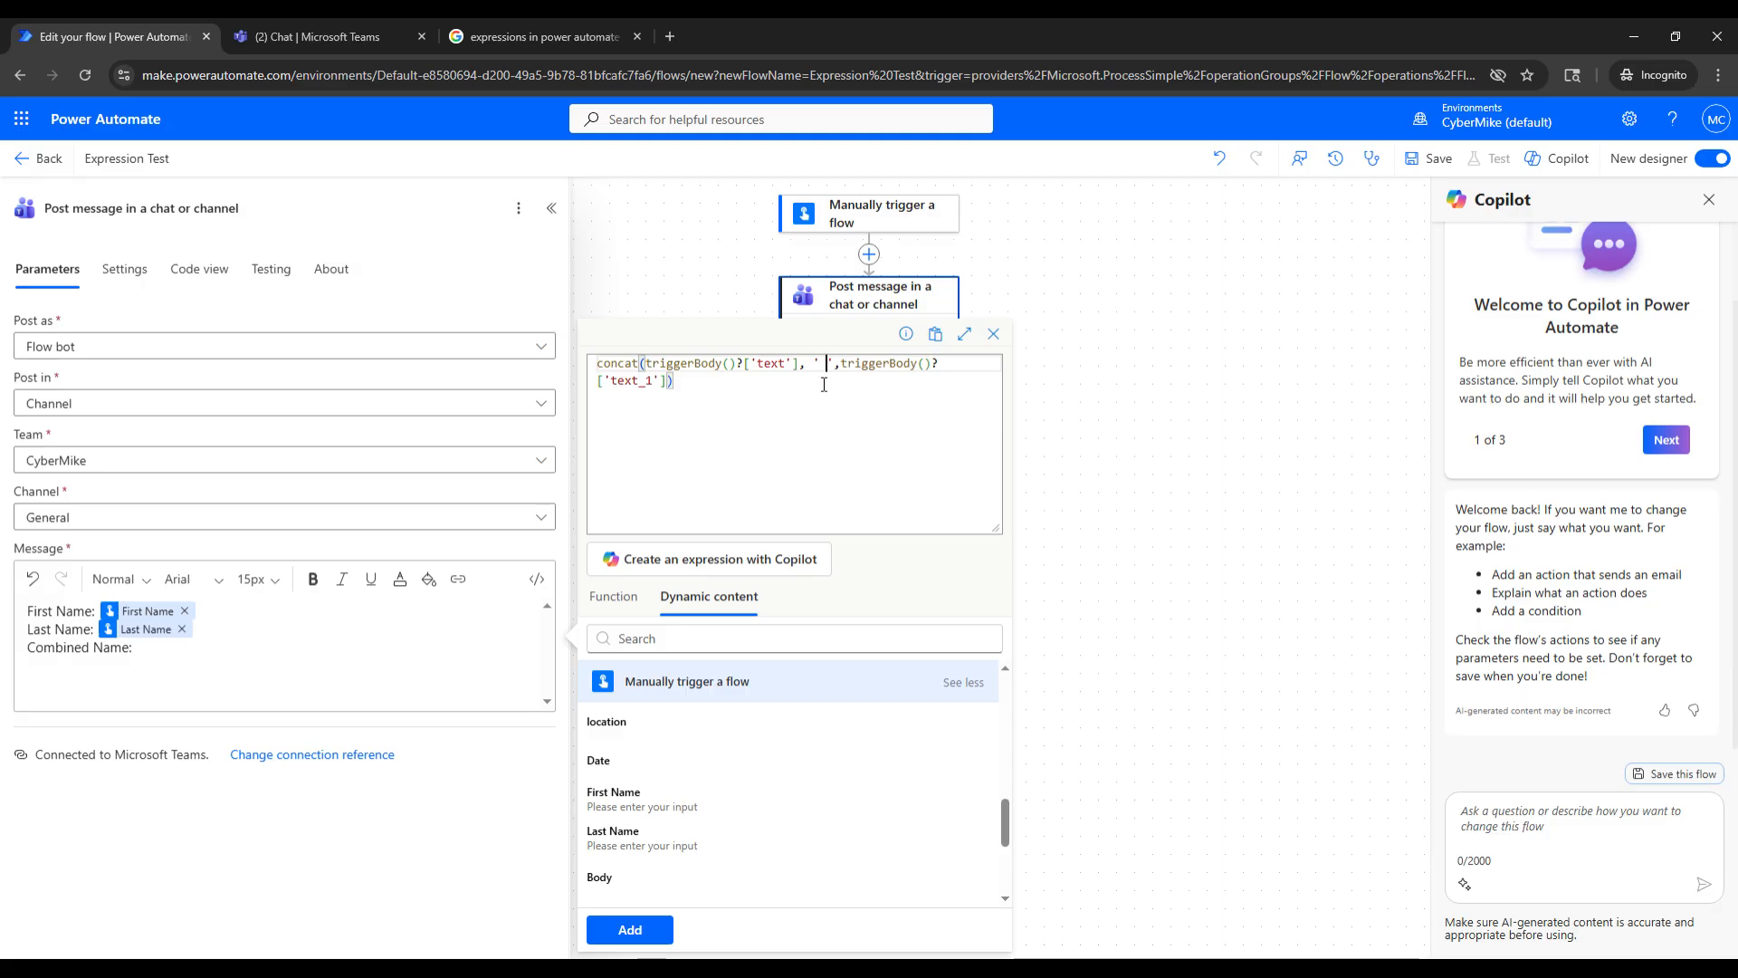
pyautogui.click(624, 931)
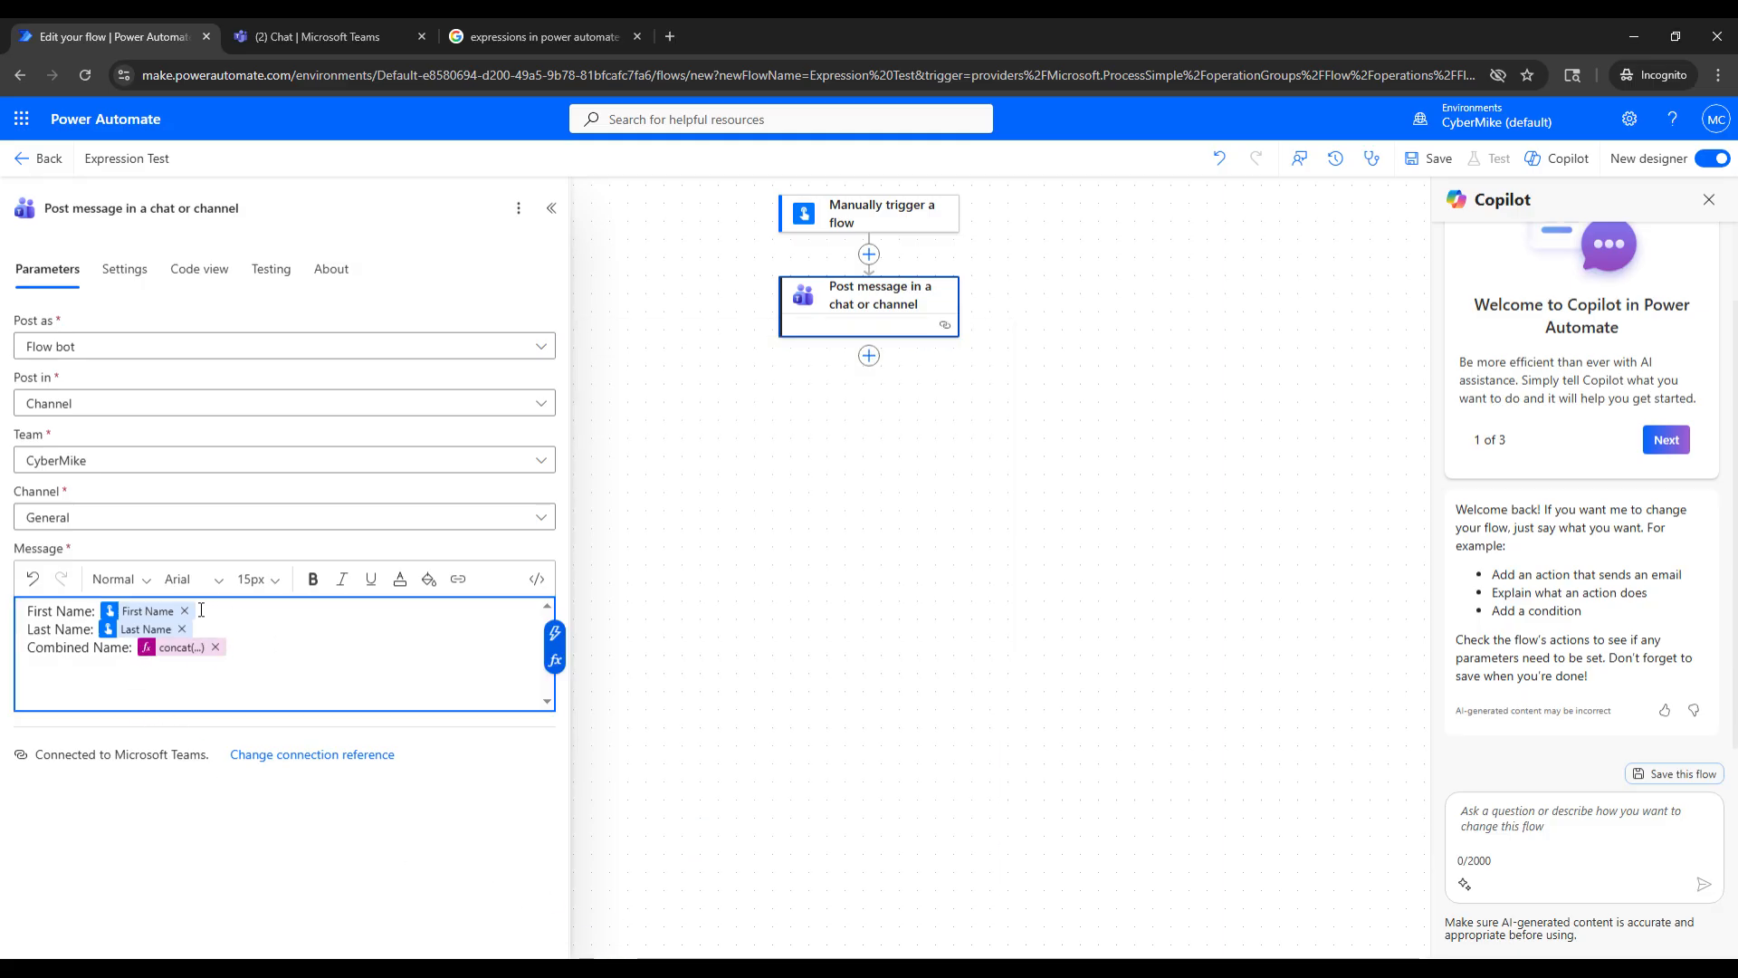
pyautogui.click(241, 646)
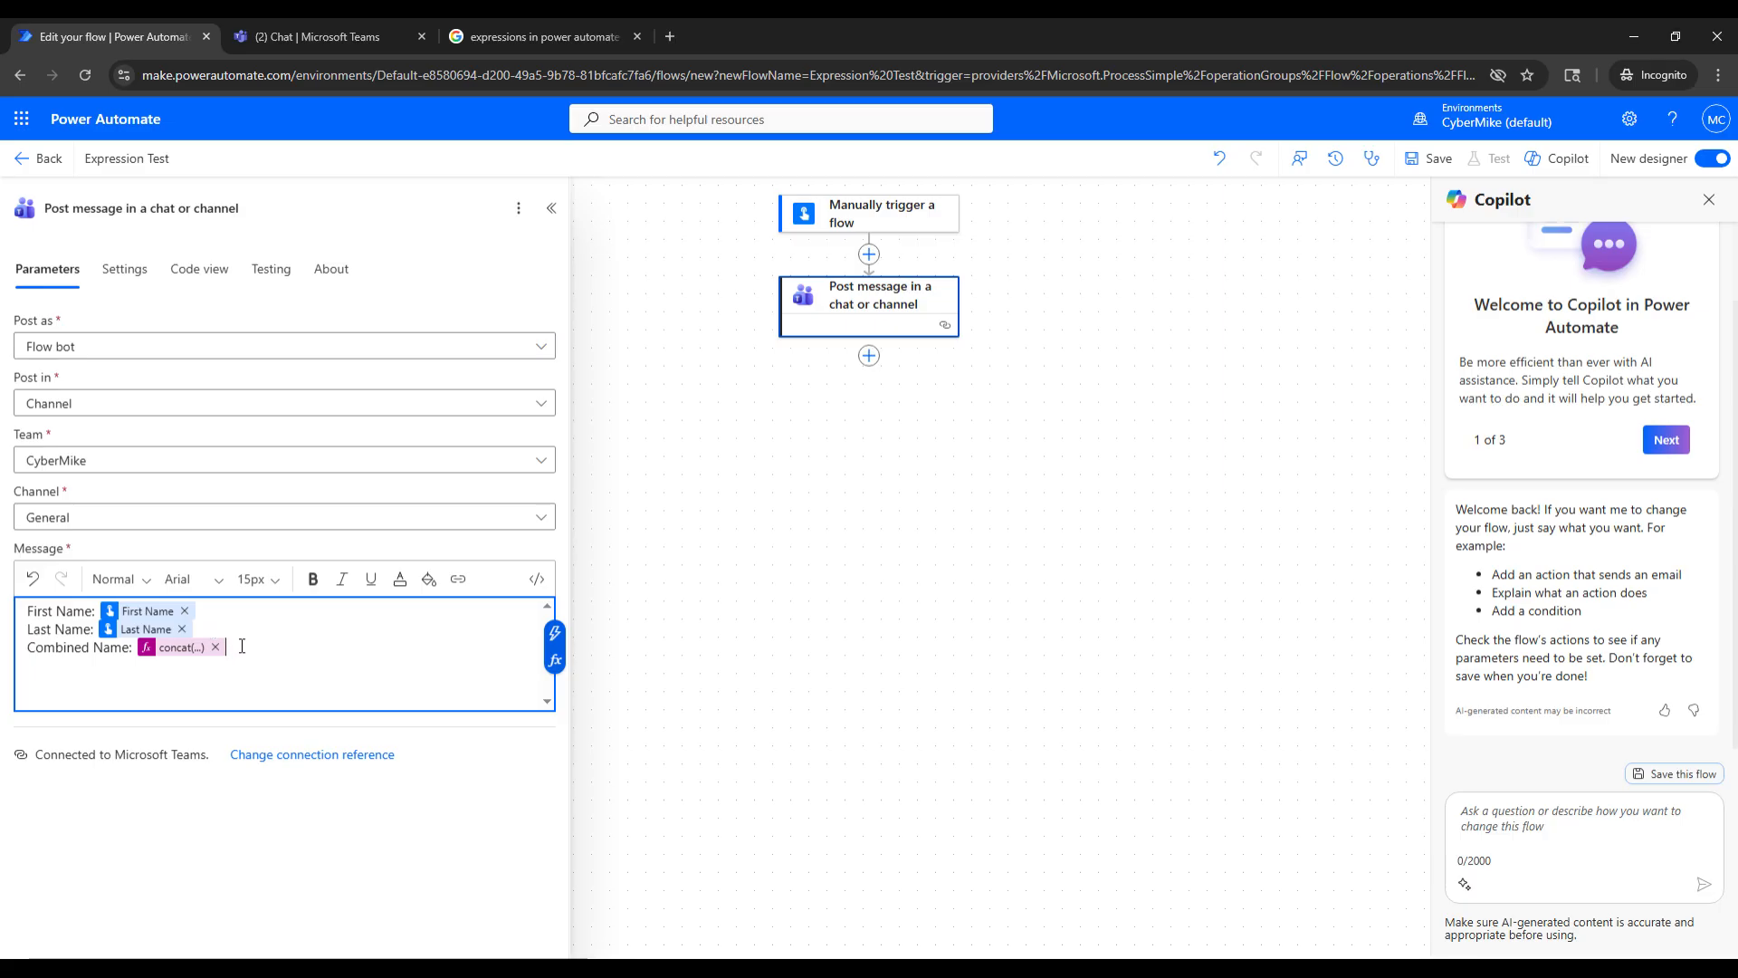
pyautogui.click(202, 610)
pyautogui.click(203, 628)
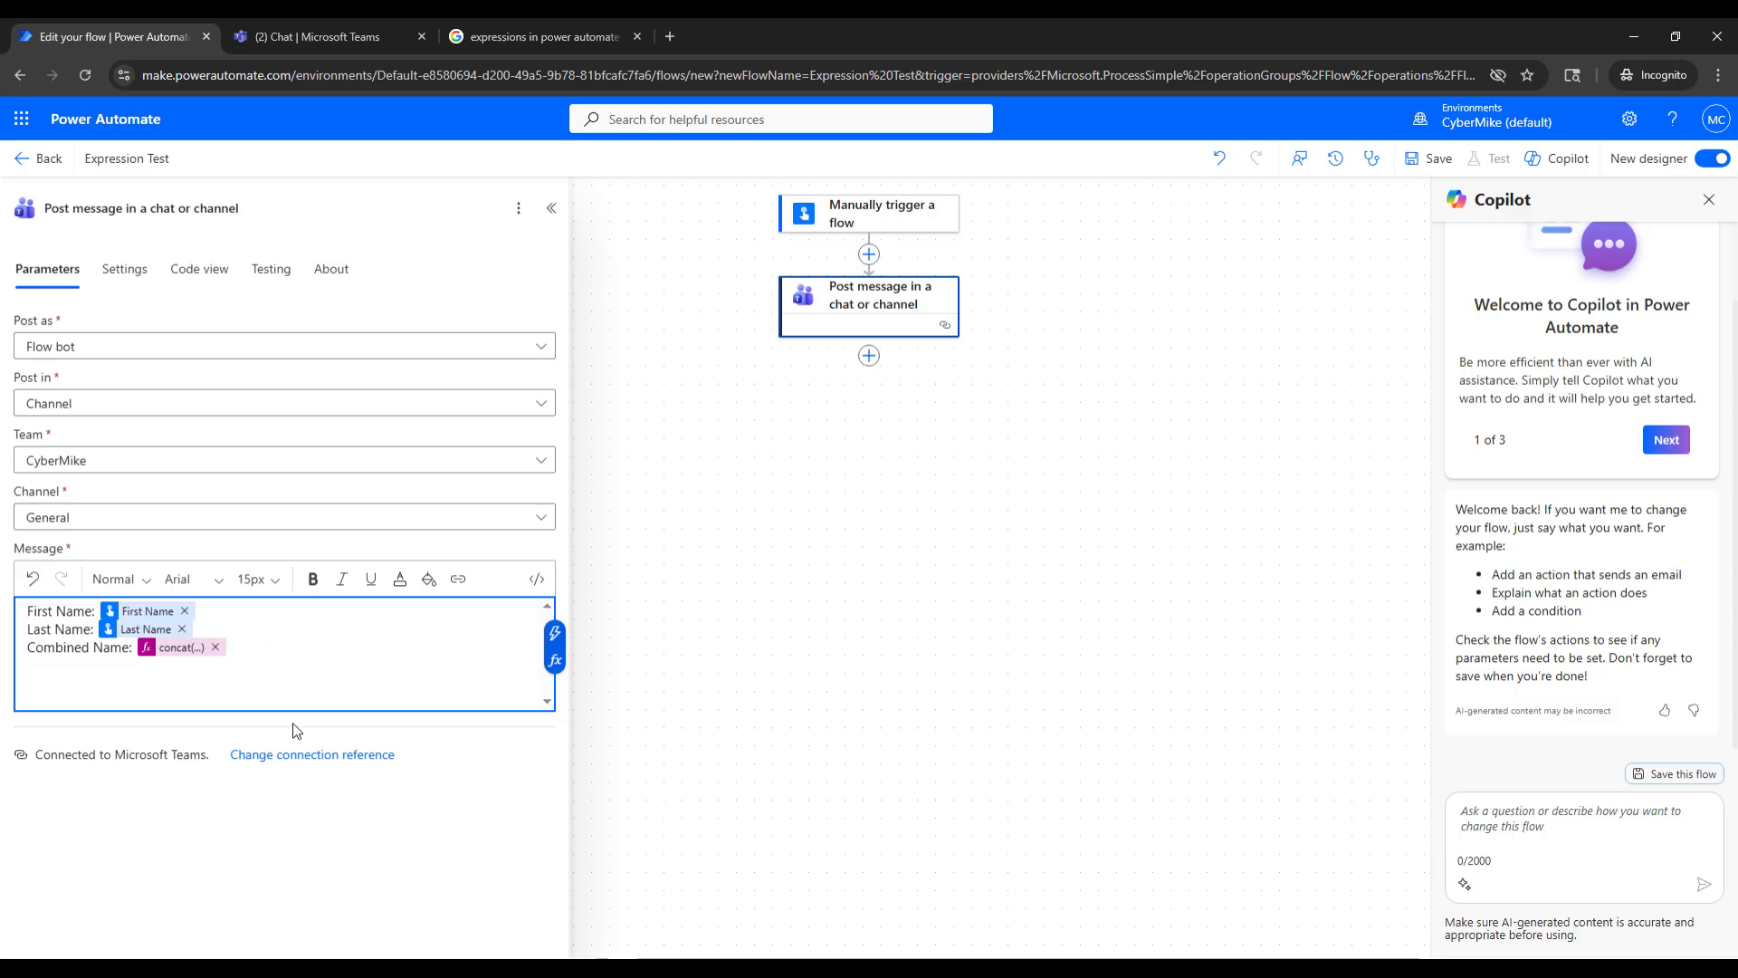
# - Collapse the action's settings and save the flow, checking the CyberMike General channel in Microsoft Teams before returning to the flow
pyautogui.click(553, 211)
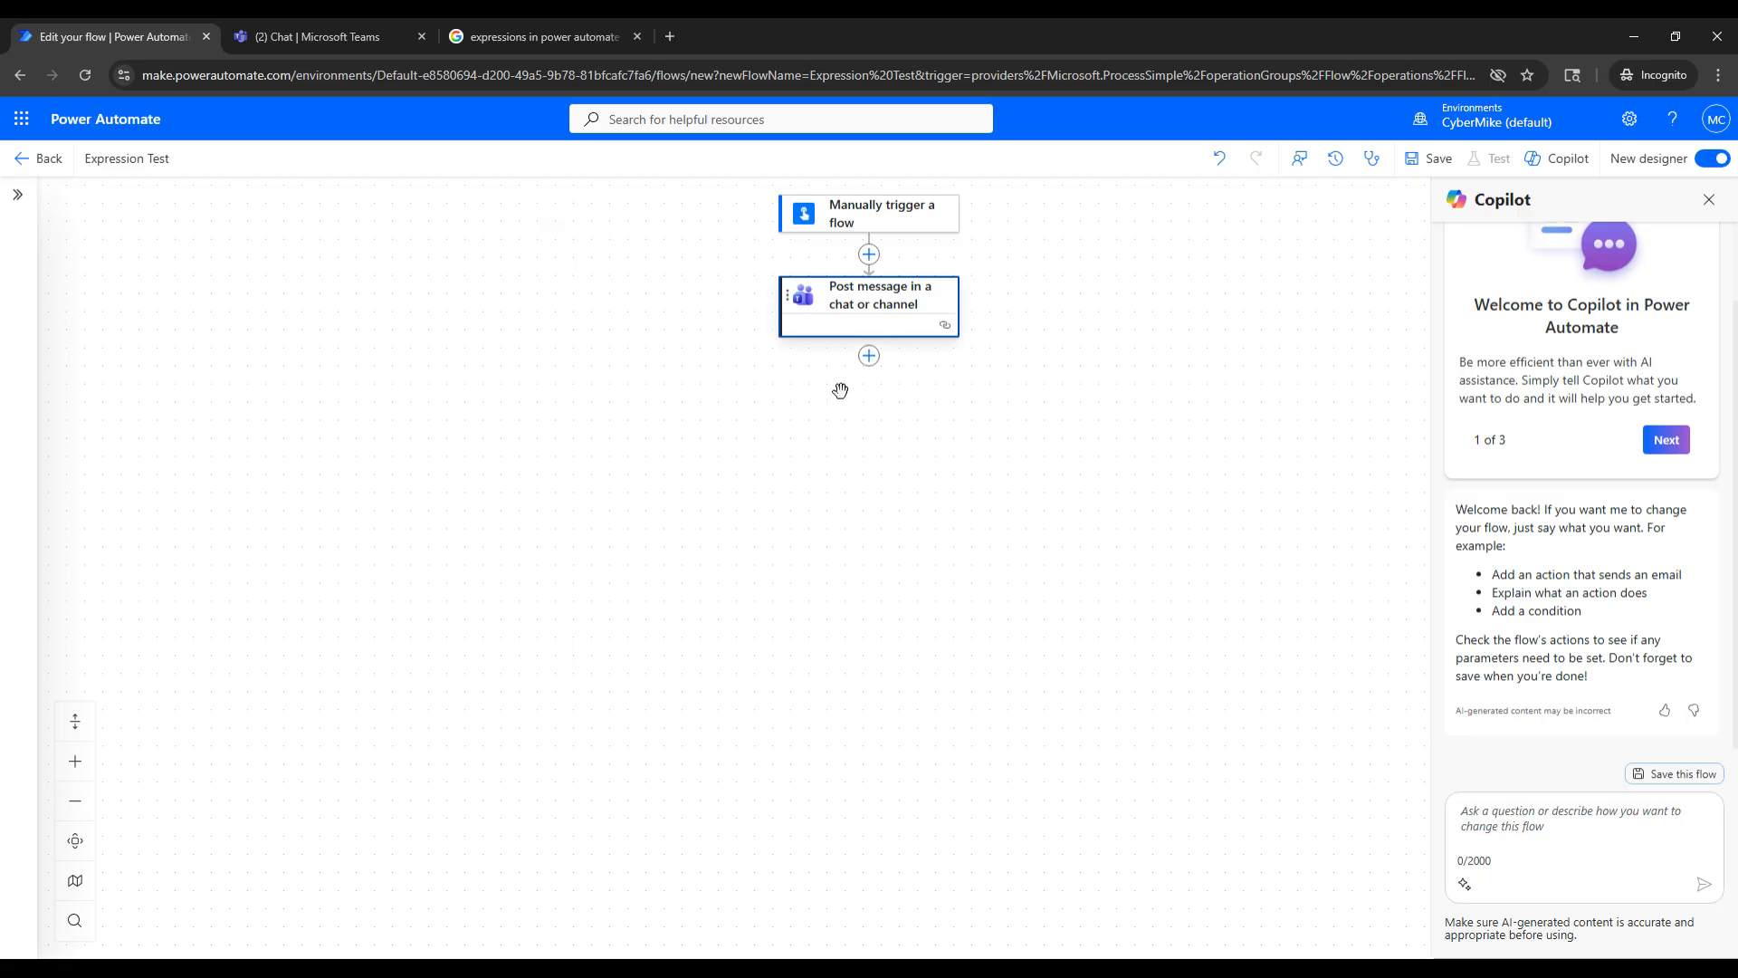
pyautogui.click(1451, 160)
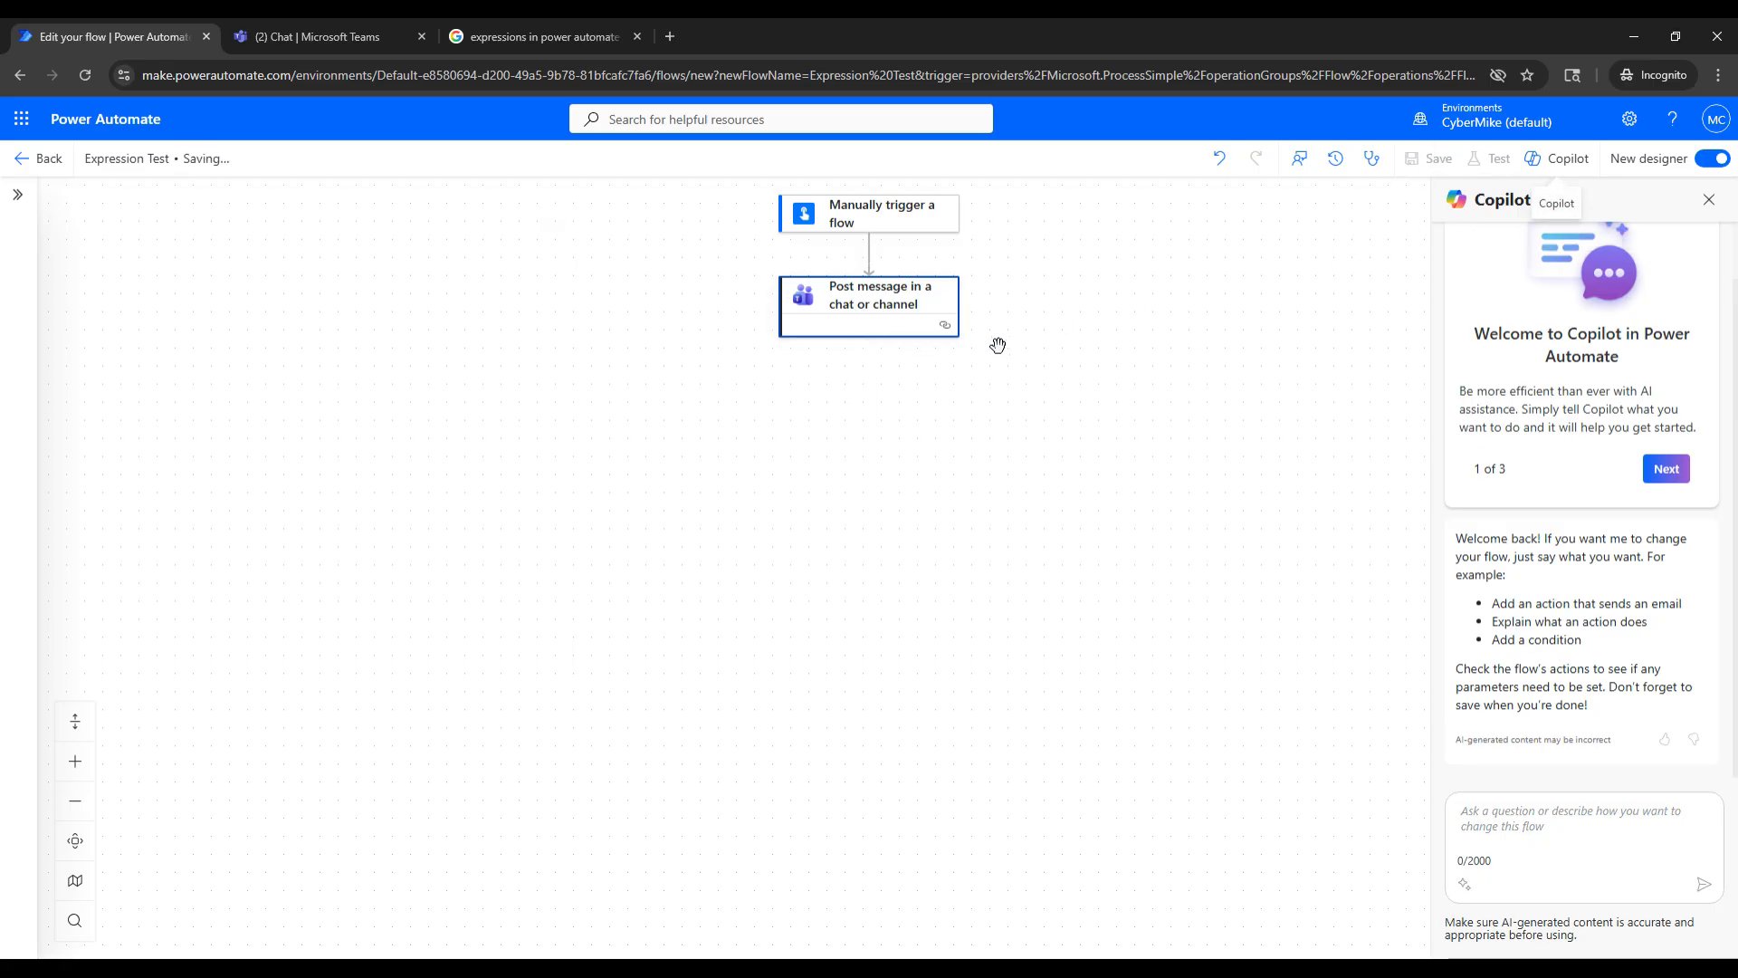
pyautogui.click(340, 27)
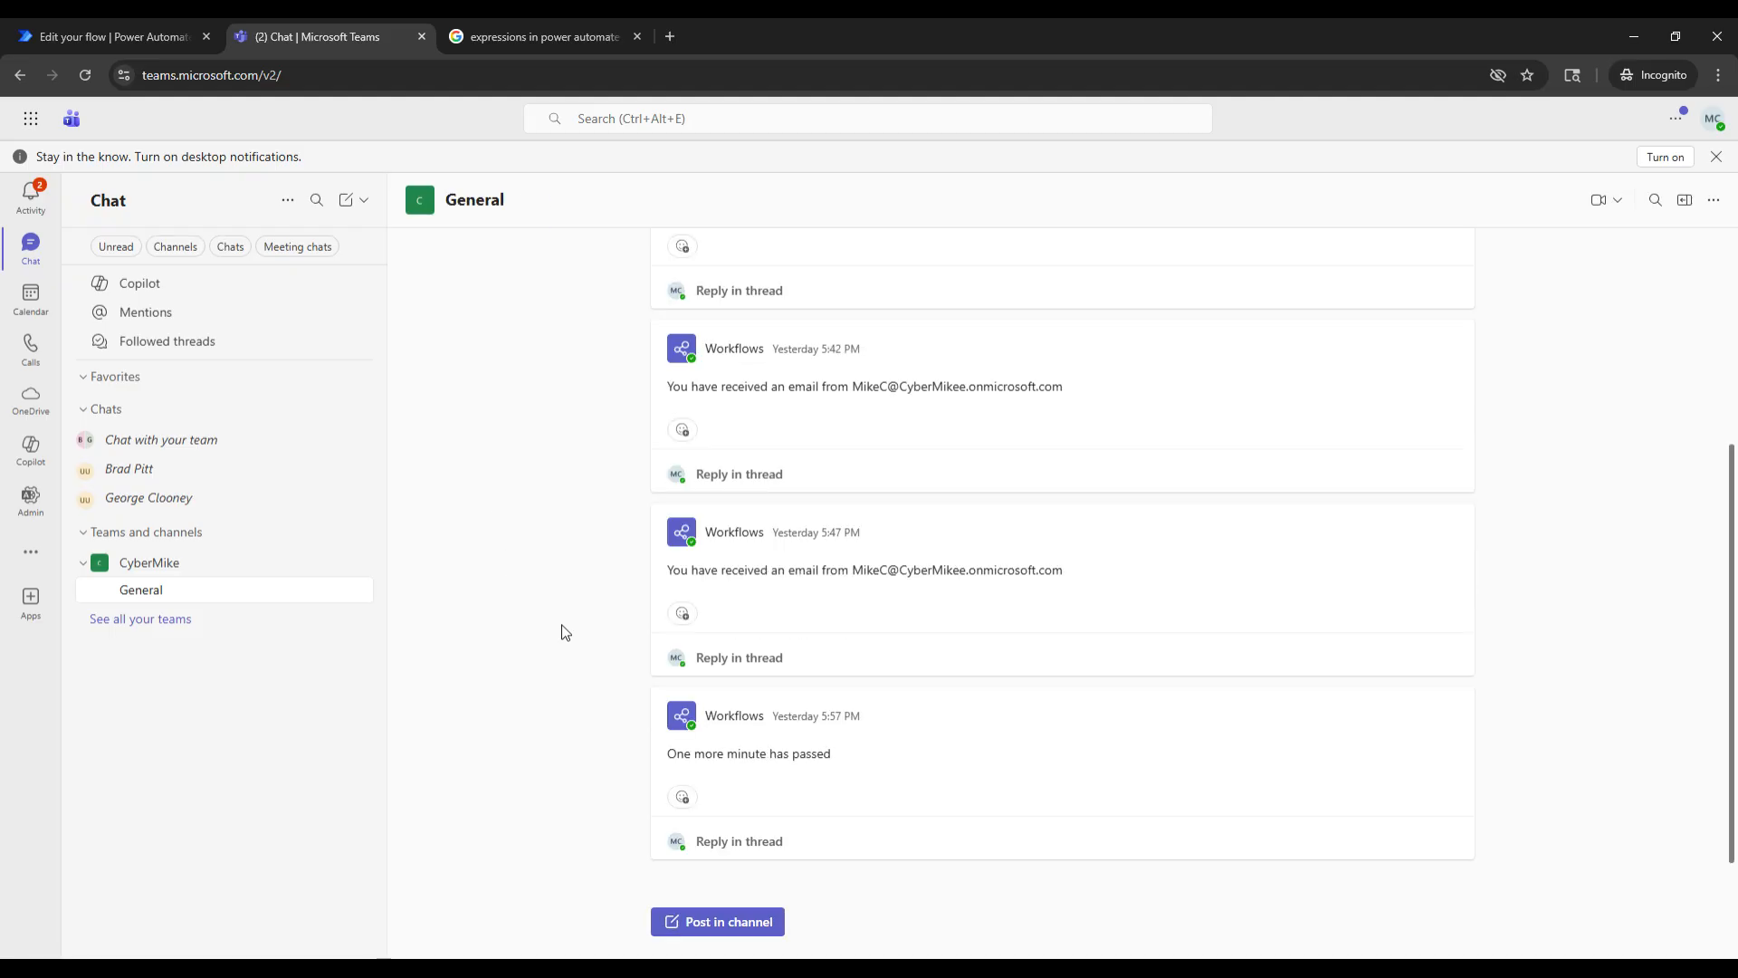
pyautogui.click(182, 22)
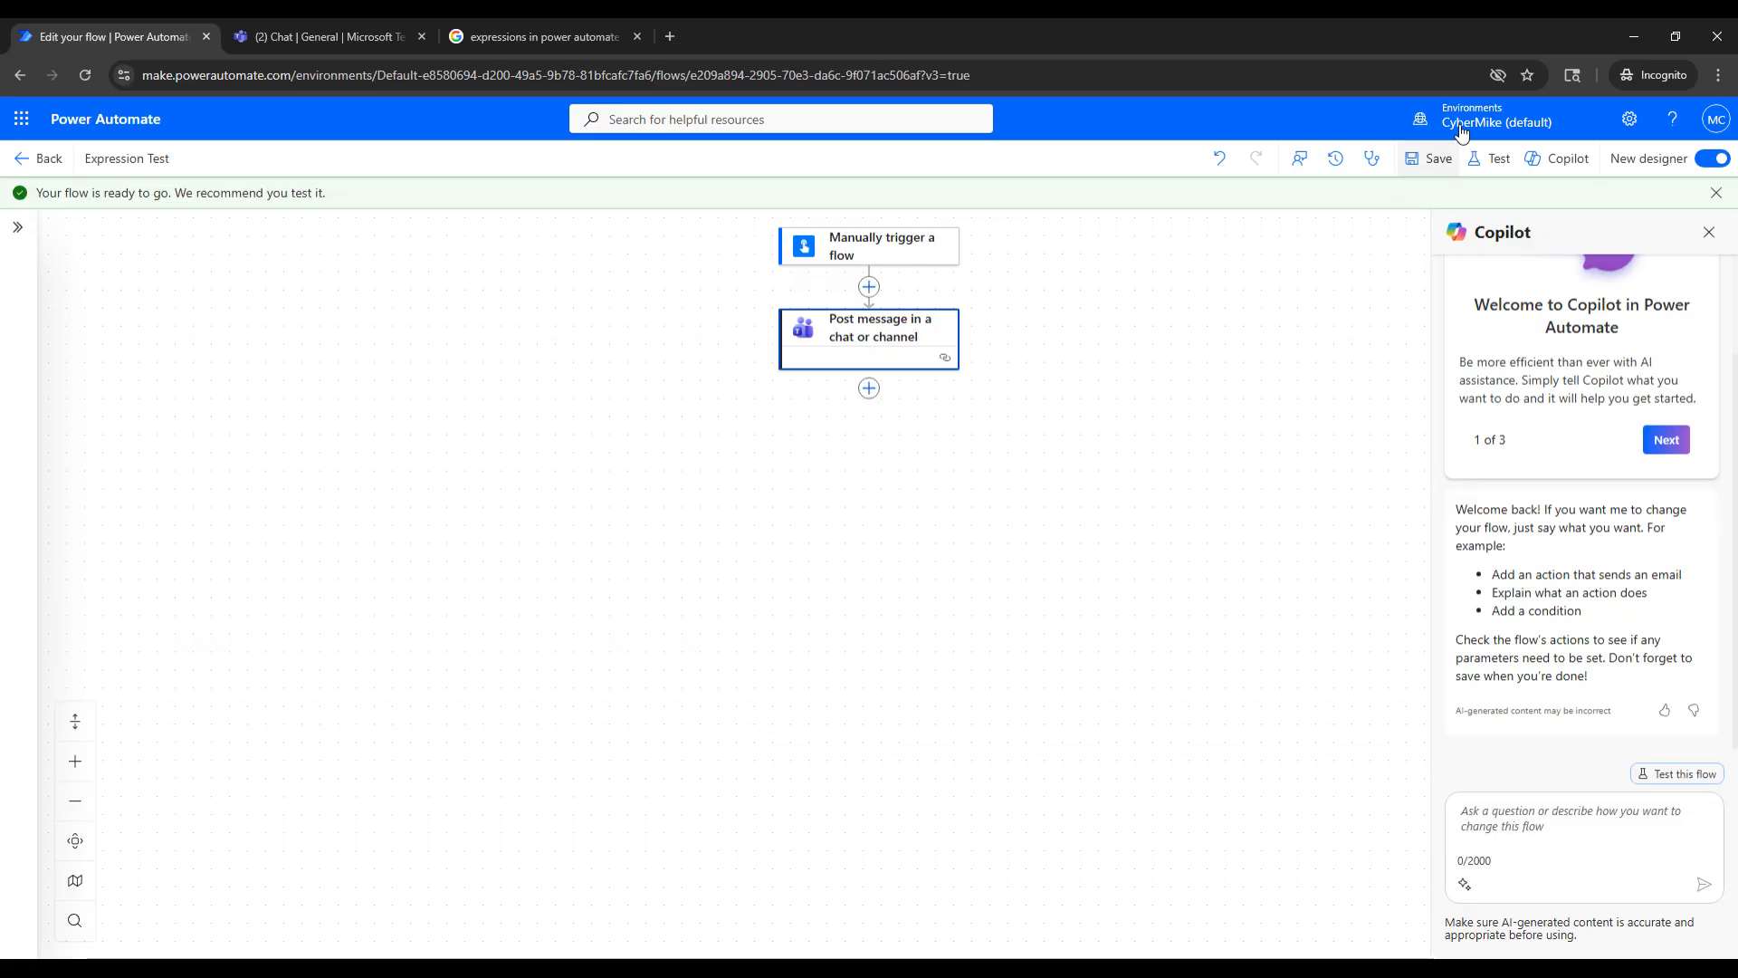
# - Start a manual test of the flow and continue with the existing Microsoft Teams connection
pyautogui.click(1491, 160)
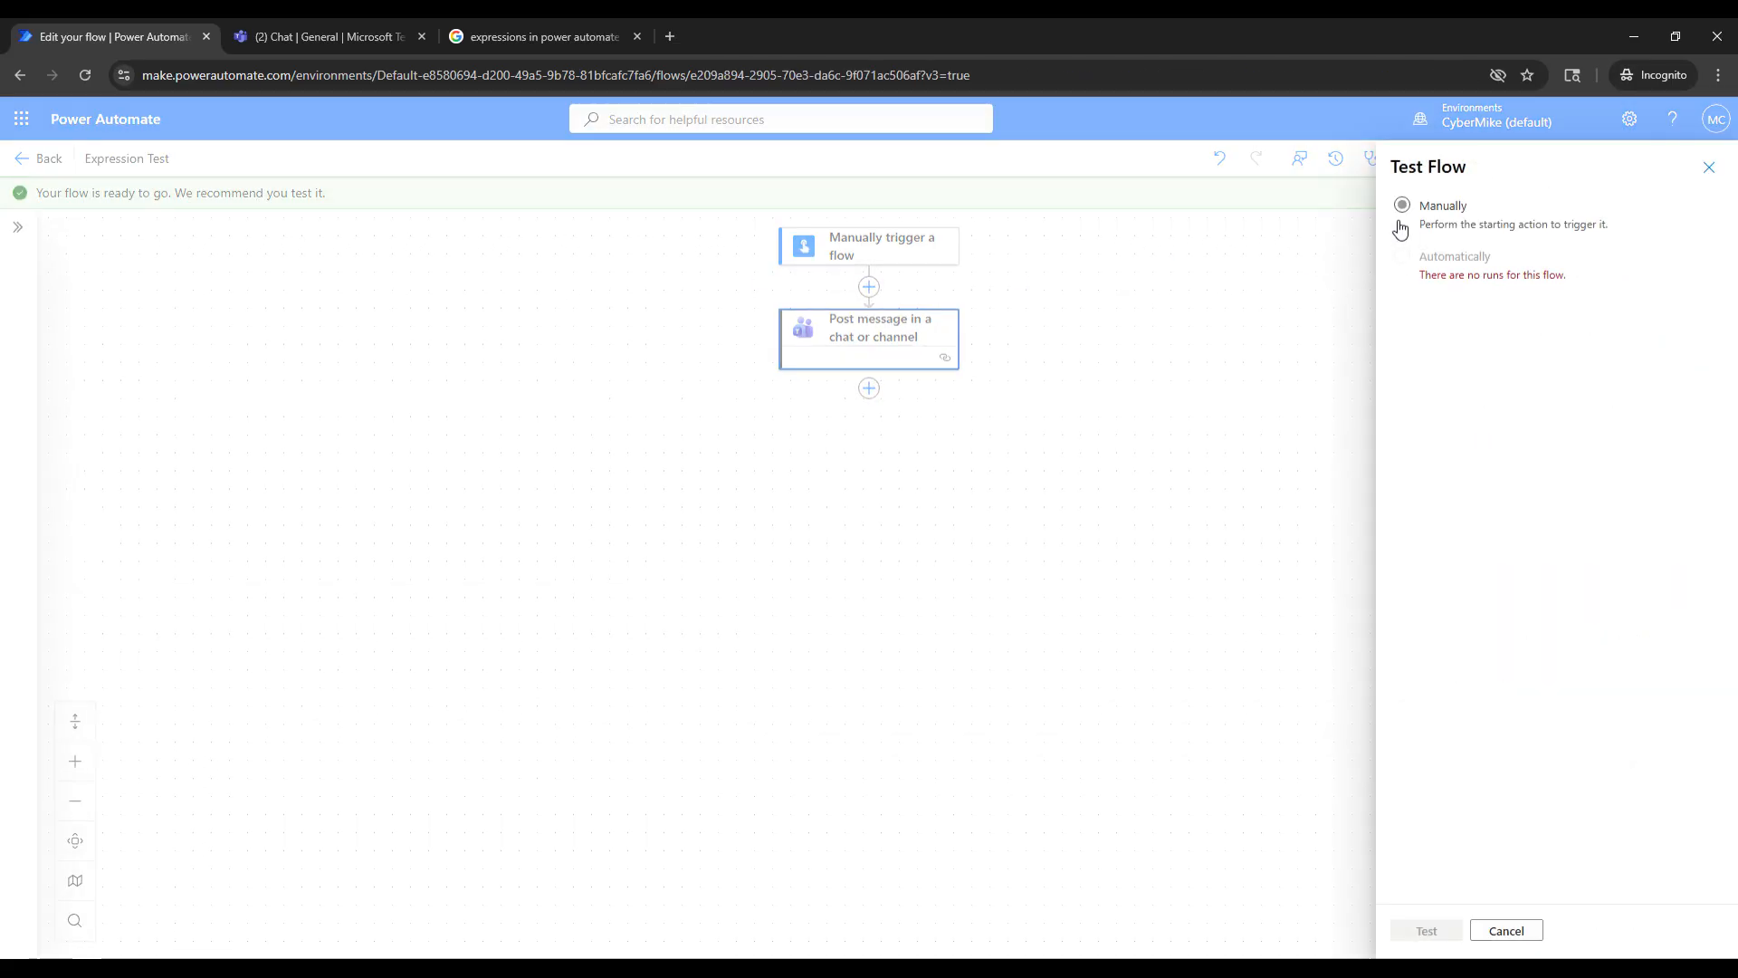
pyautogui.click(1403, 207)
pyautogui.click(1427, 931)
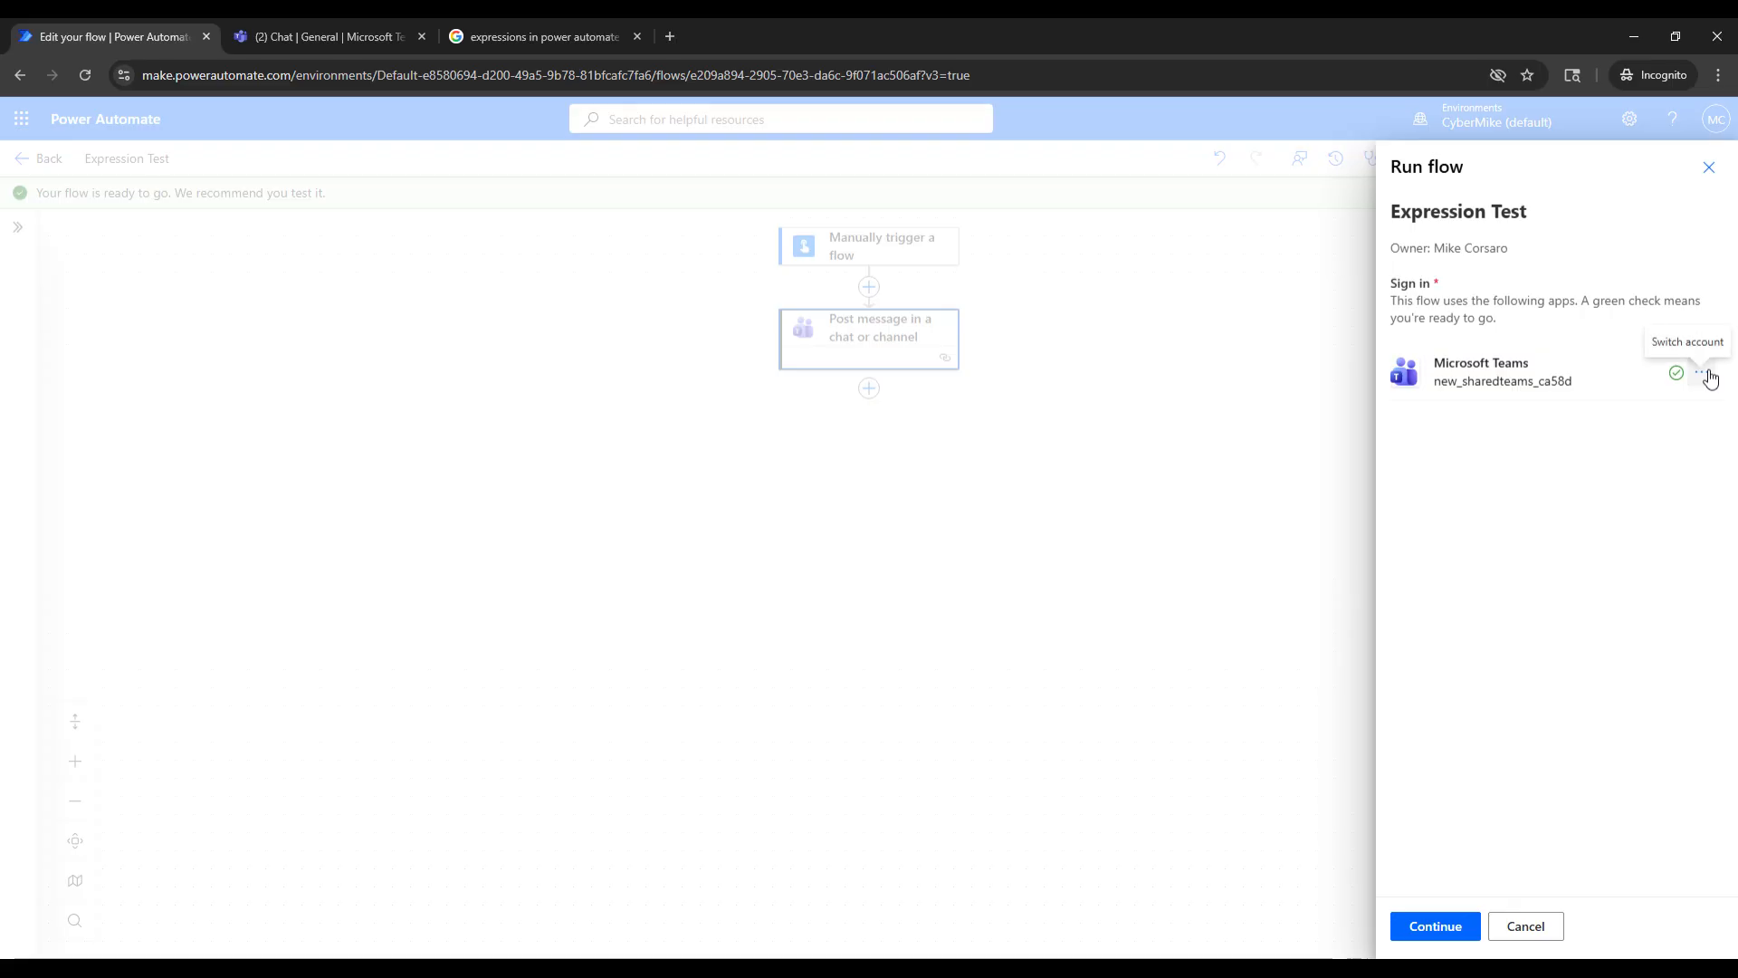
pyautogui.click(1434, 928)
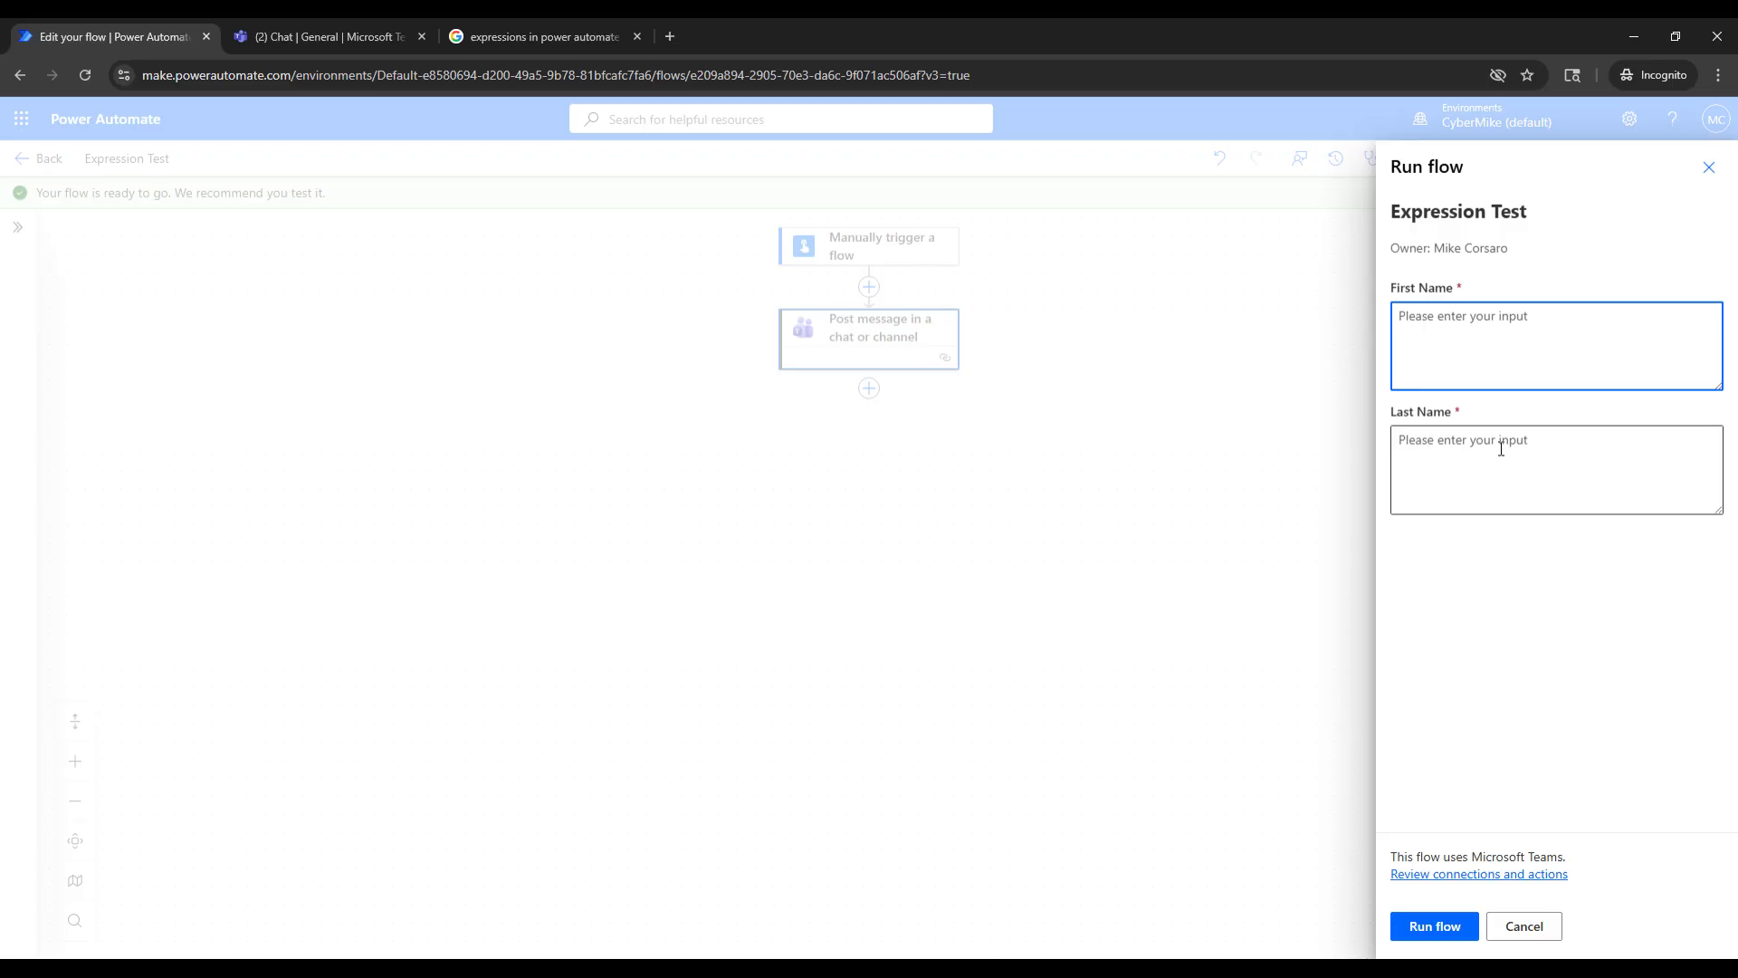
# - Fill in the First Name and Last Name inputs with a sample person's name and run the flow
pyautogui.click(1501, 449)
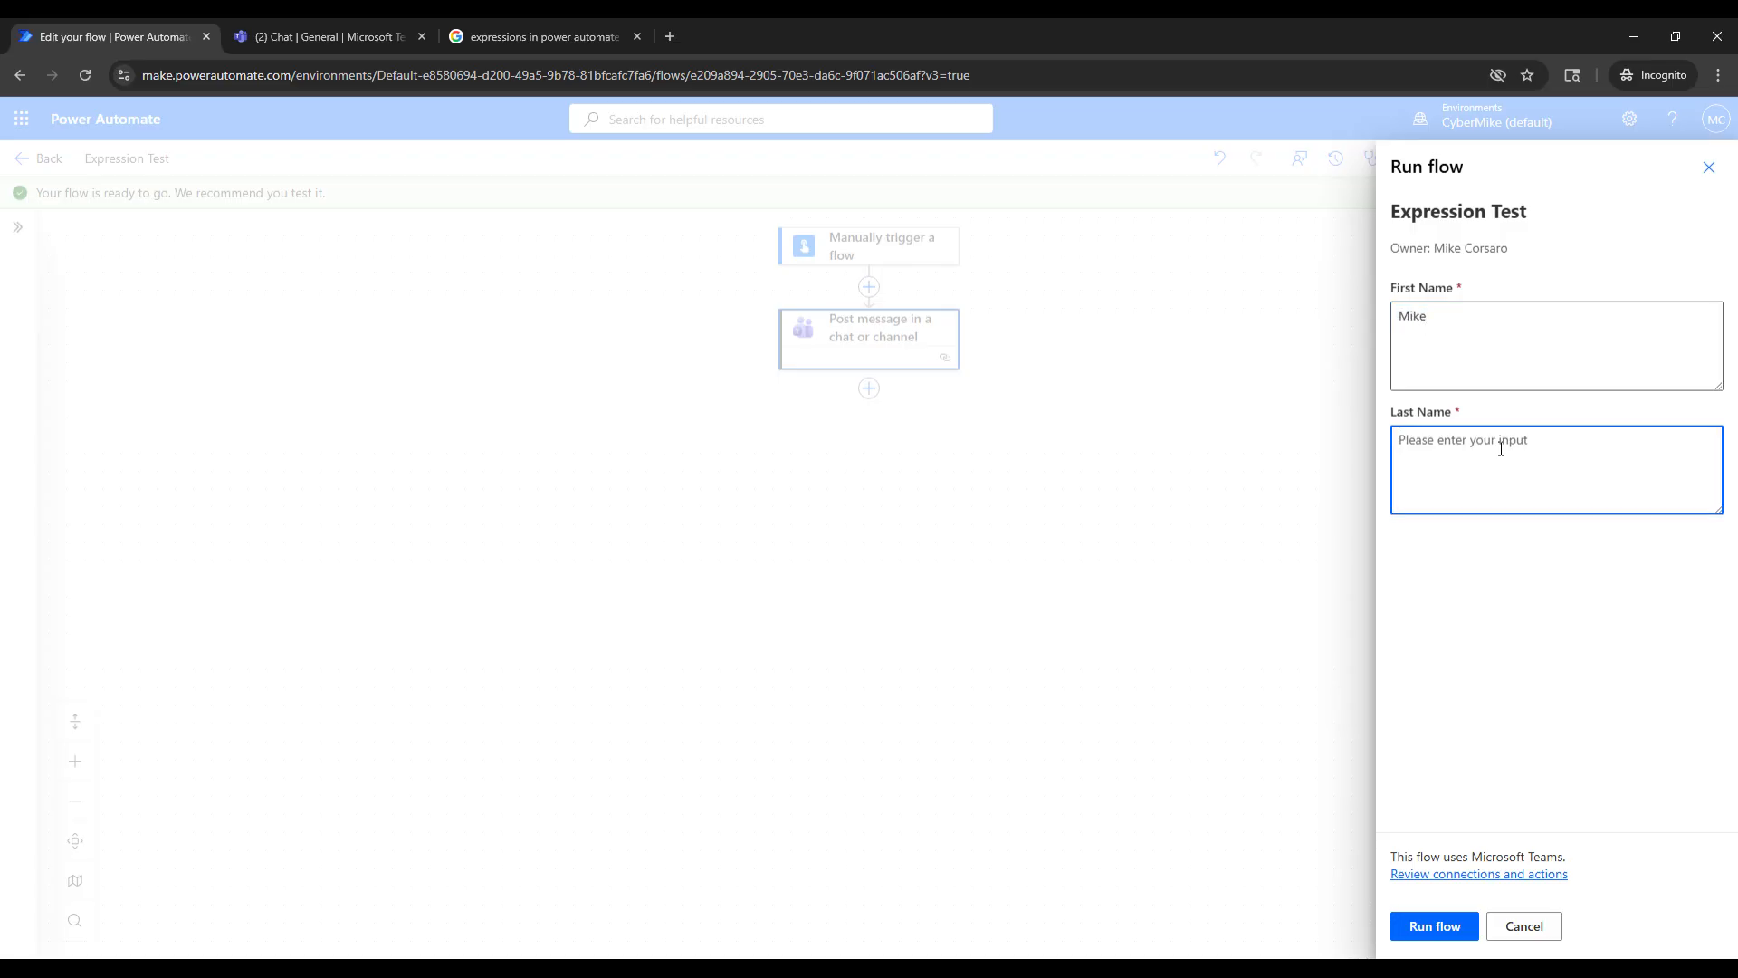
pyautogui.click(1500, 558)
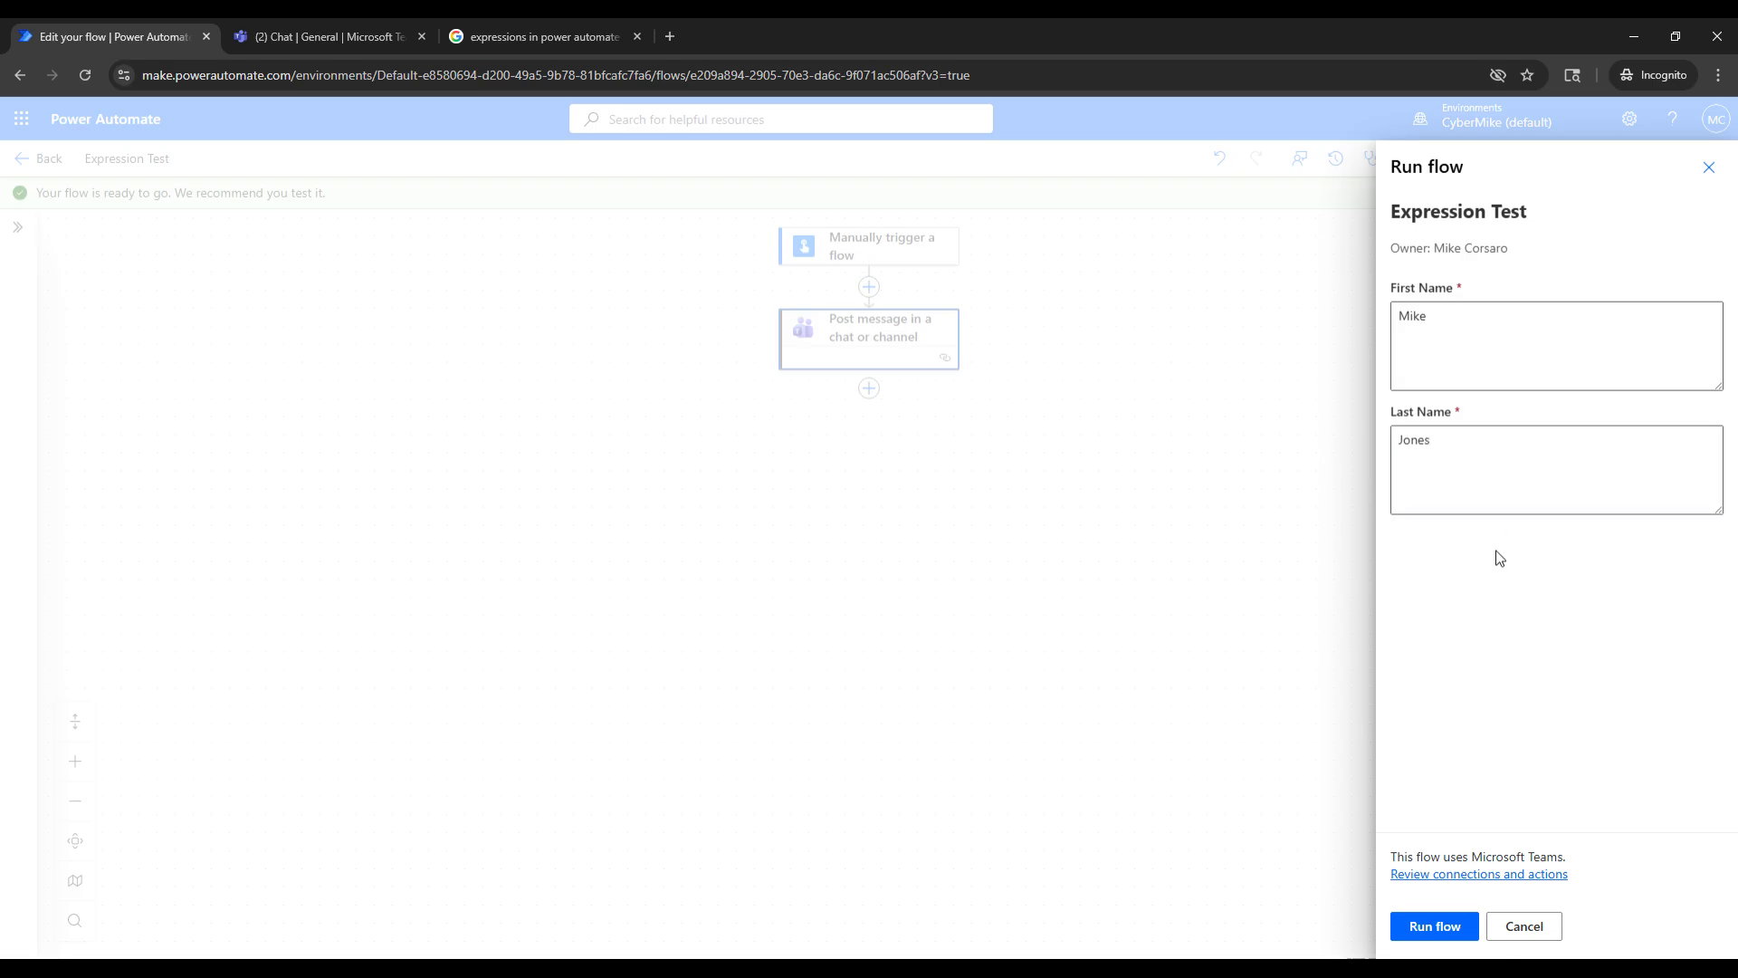
pyautogui.click(1415, 931)
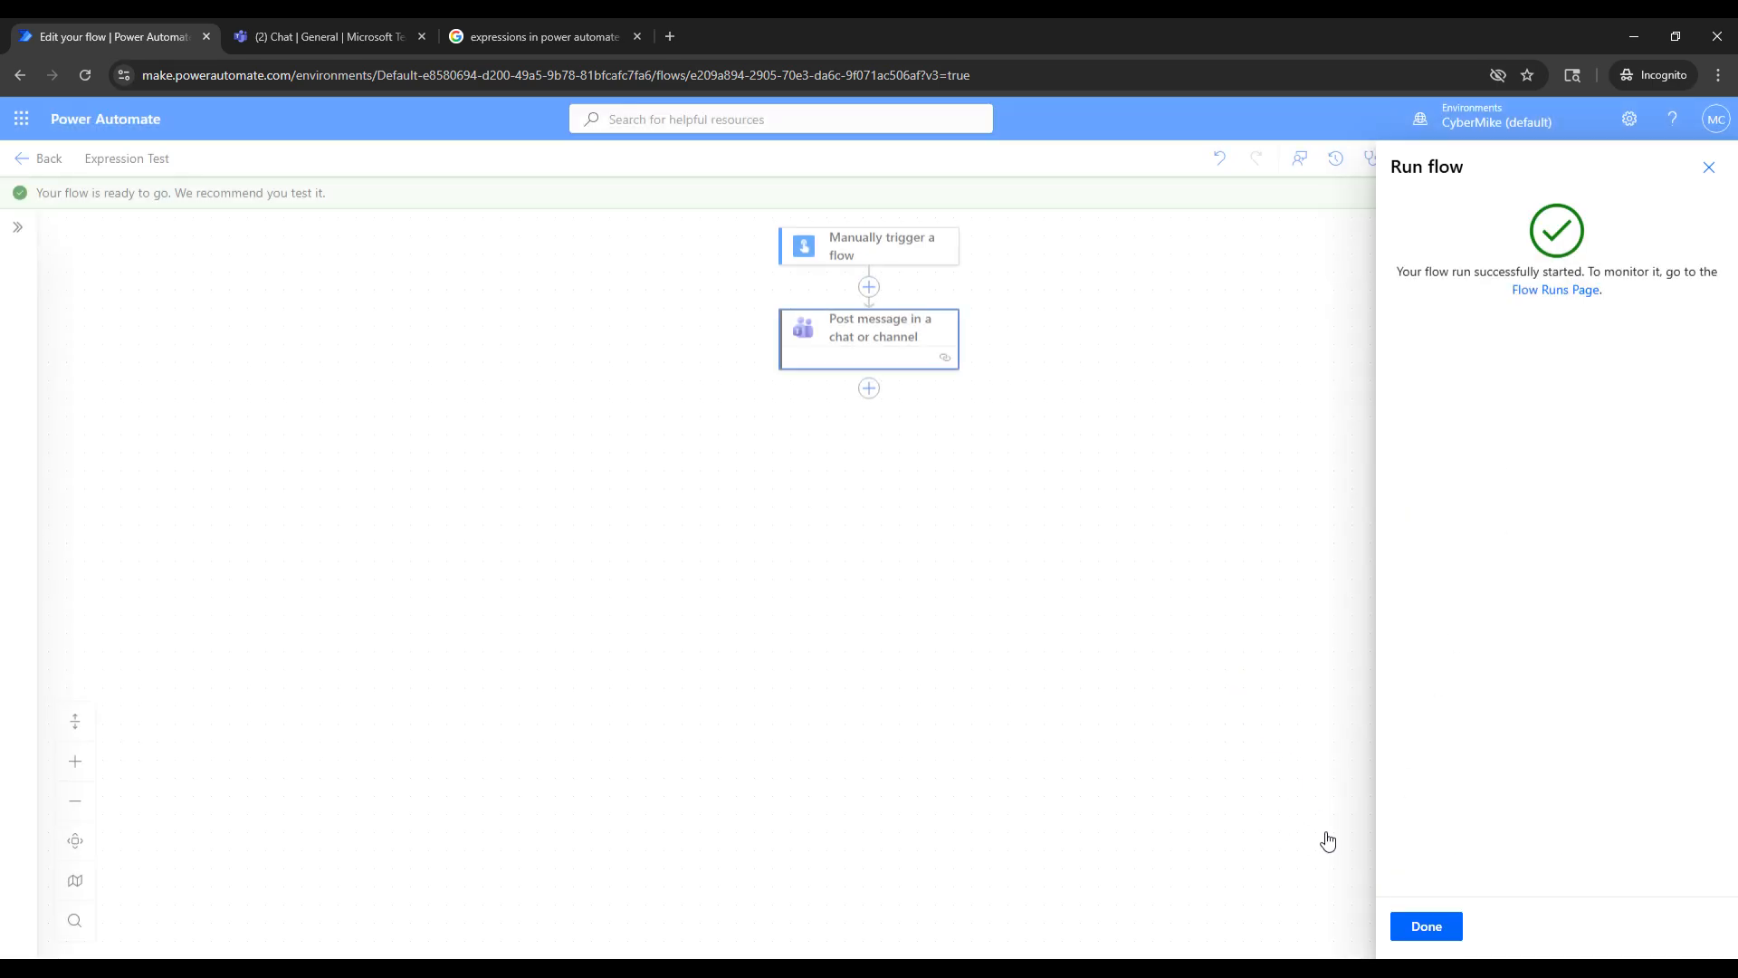
# - Close the run confirmation, check the flow's post in the Microsoft Teams General channel, and return to Power Automate
pyautogui.click(1416, 922)
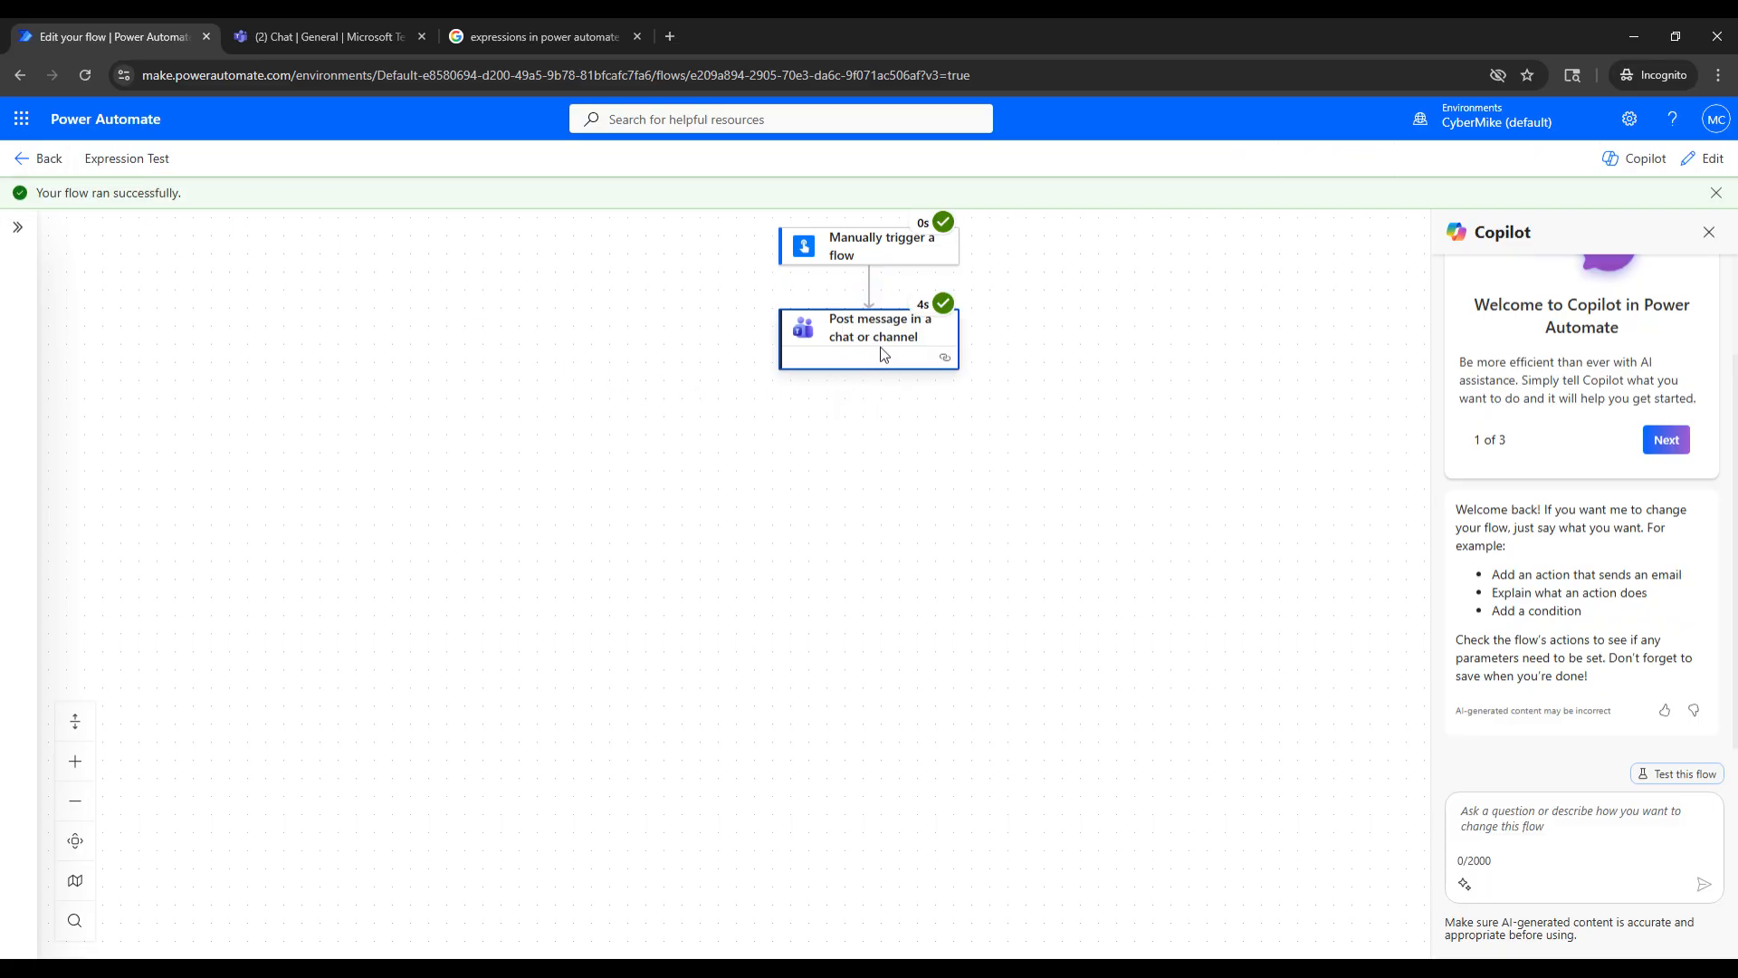
pyautogui.click(321, 25)
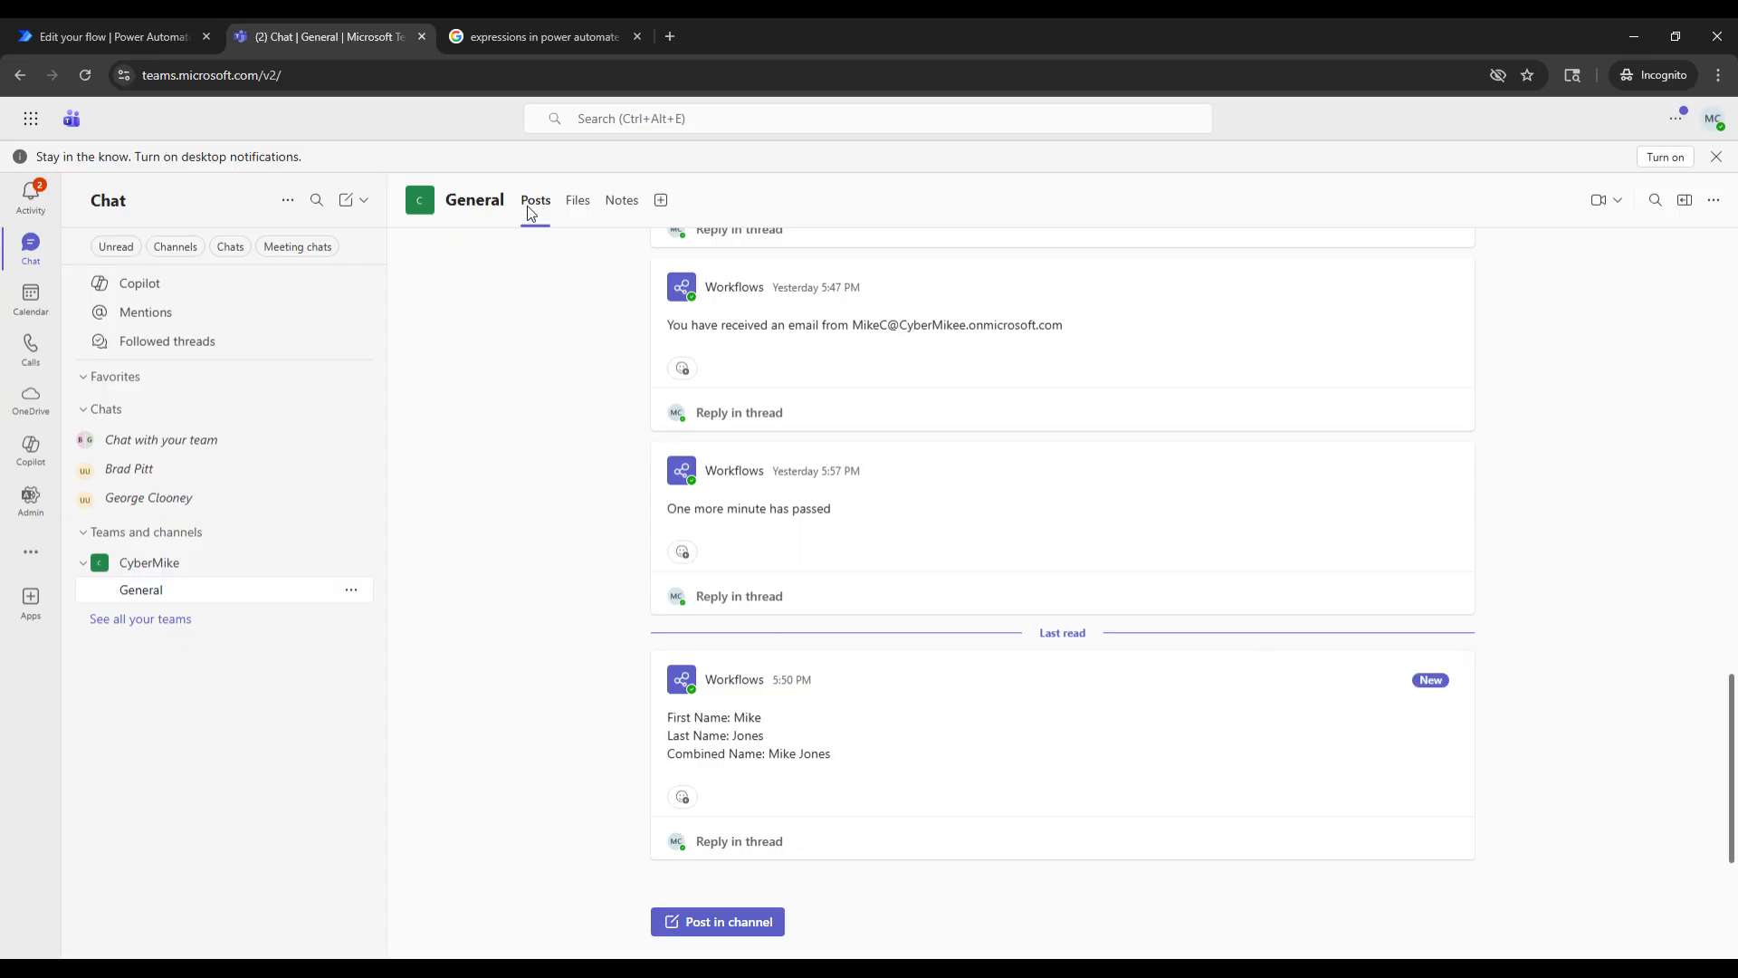
pyautogui.click(109, 37)
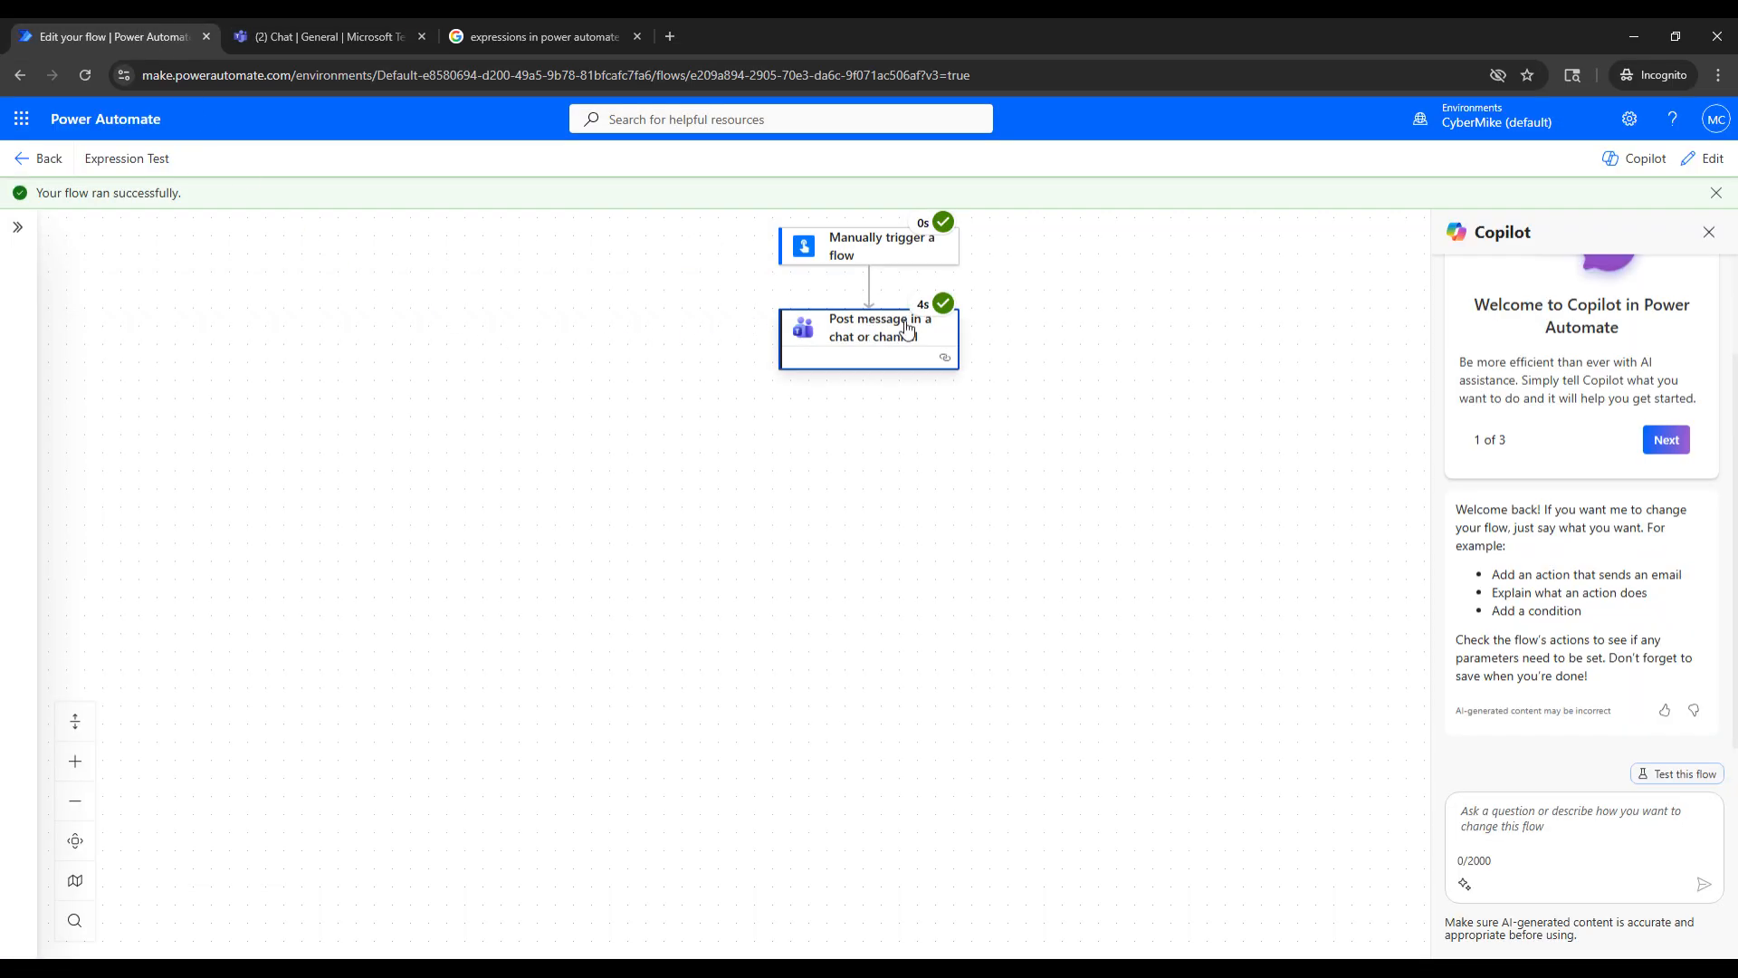
# - Reopen the flow for editing, open the concat expression in the Teams message action, and browse the available string functions
pyautogui.click(1704, 158)
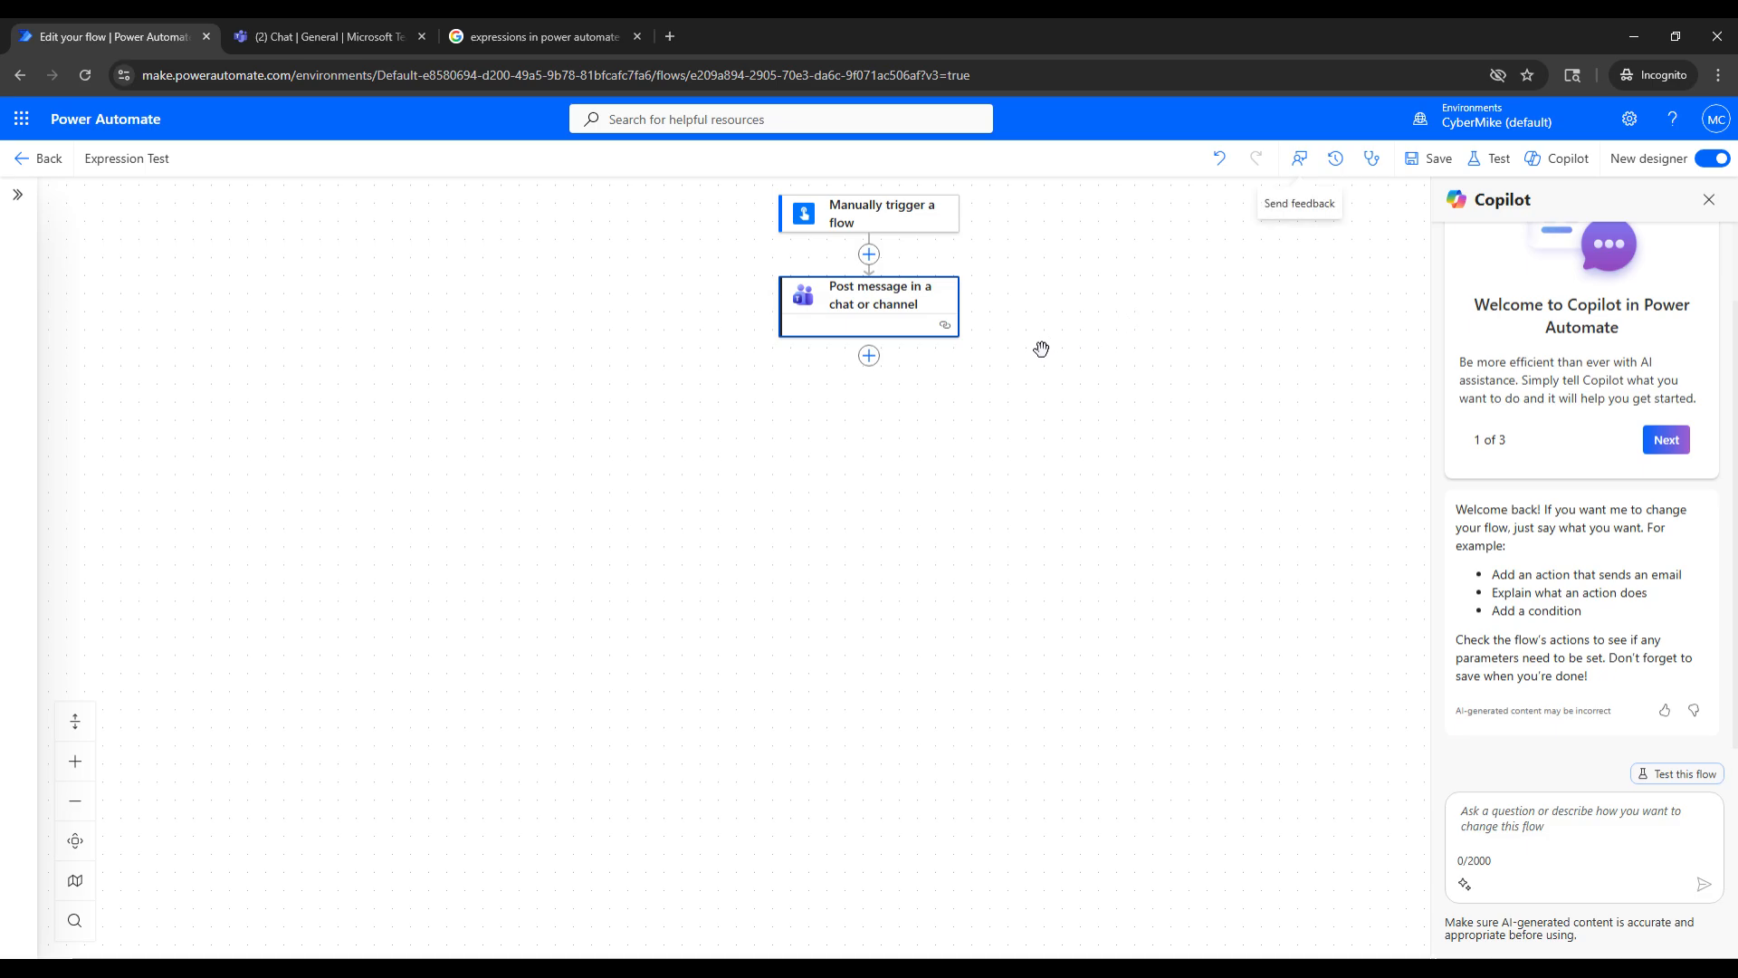
pyautogui.click(883, 313)
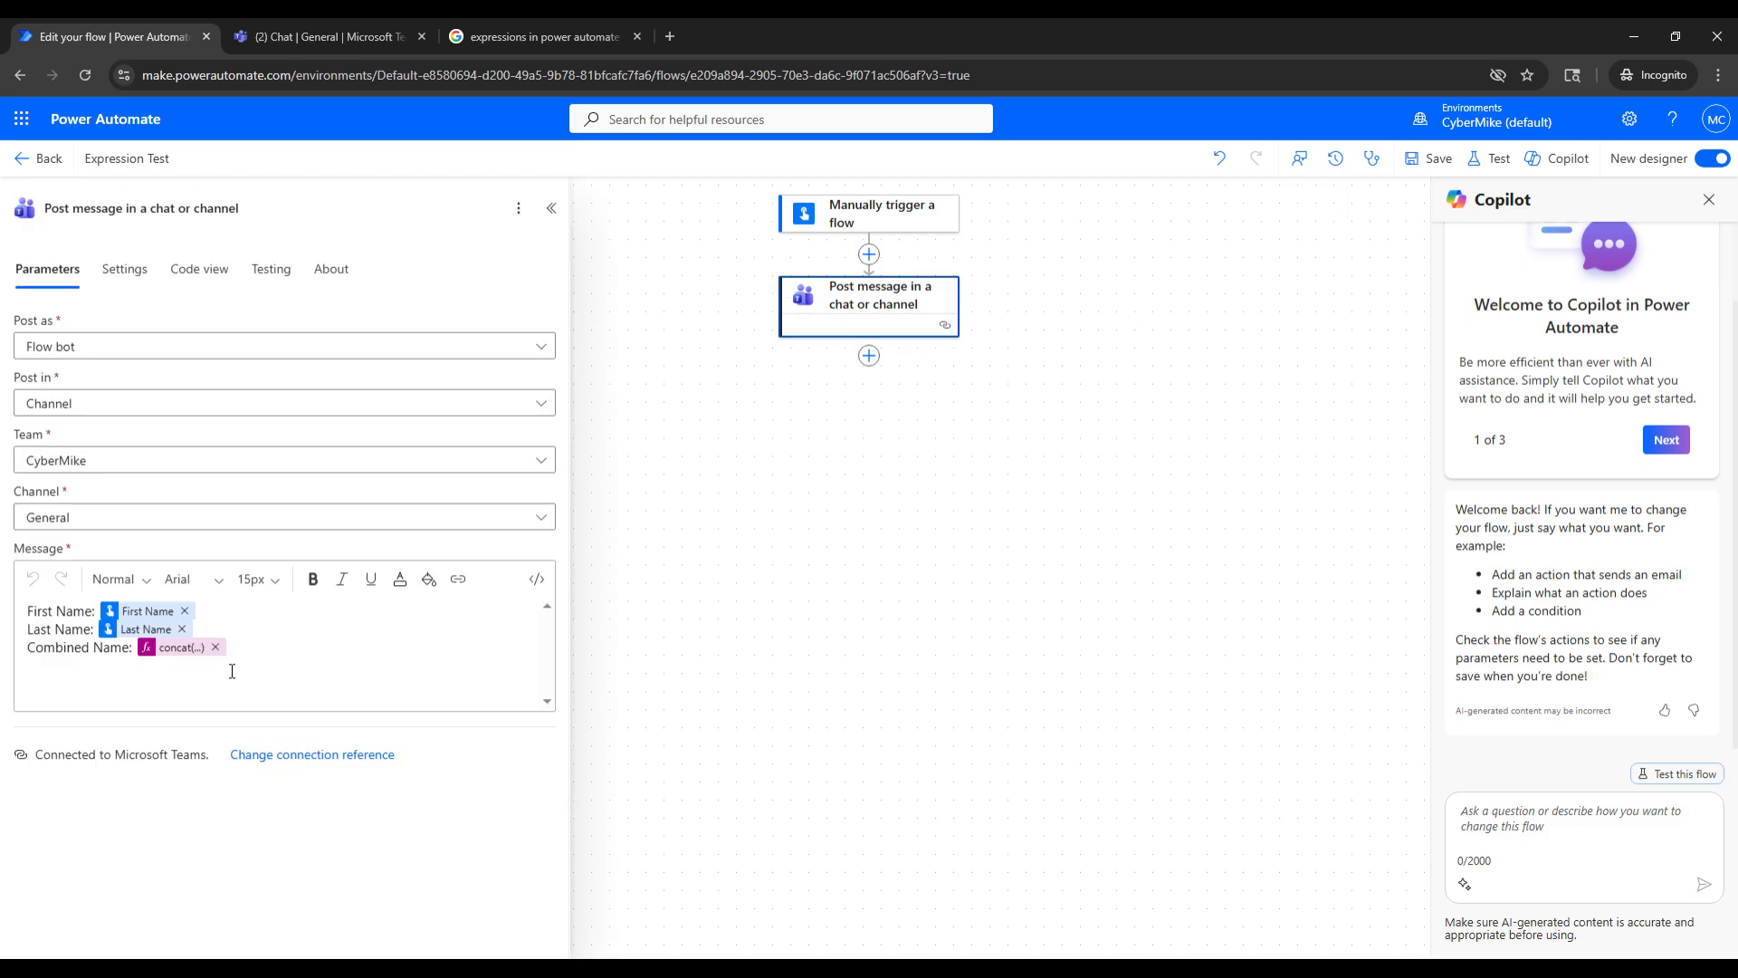
pyautogui.click(175, 647)
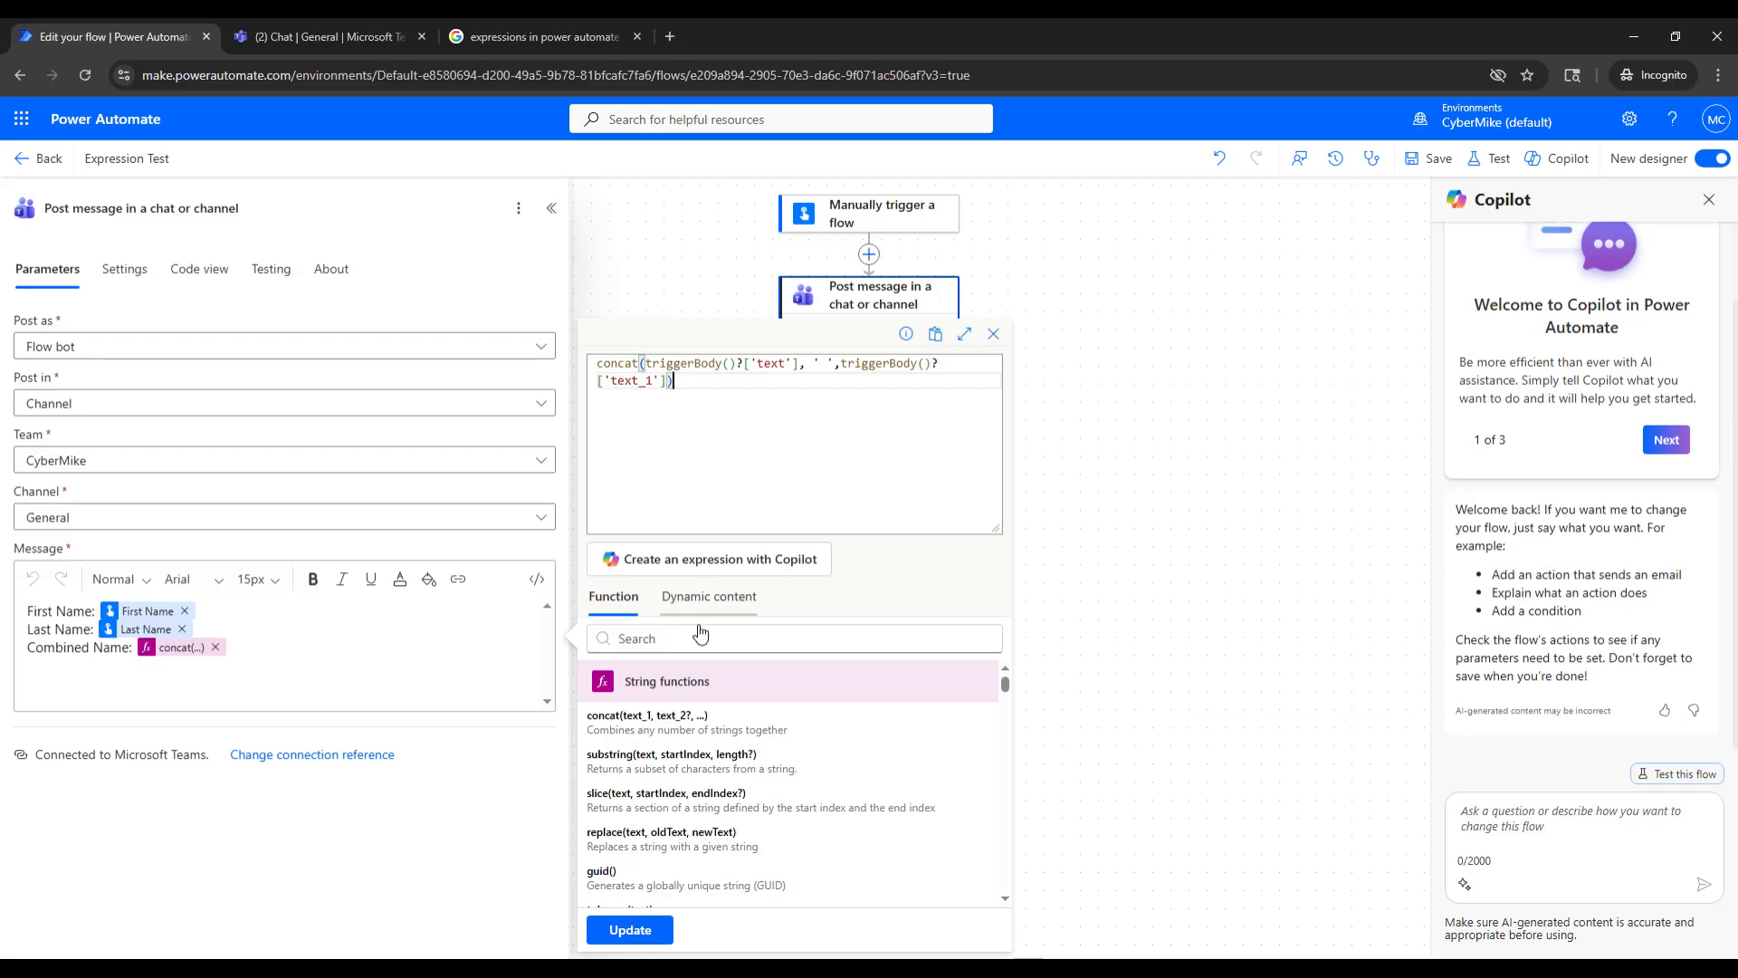
pyautogui.scroll(-3, 724, 774)
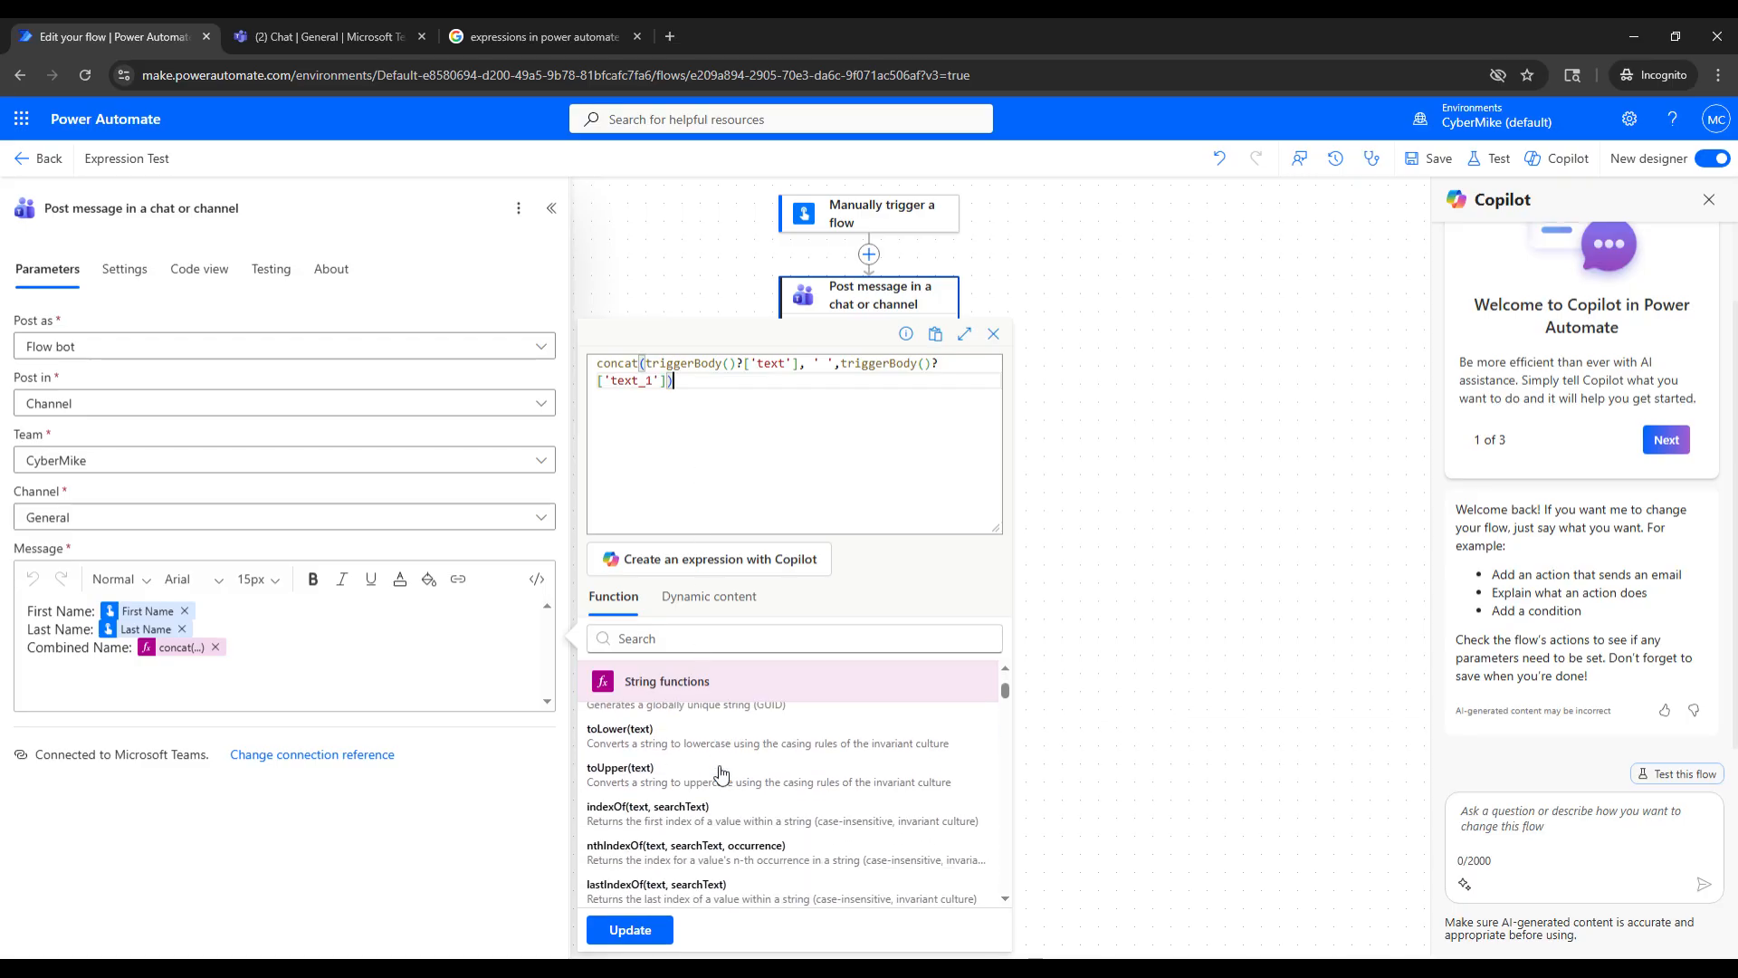
pyautogui.scroll(-1, 743, 772)
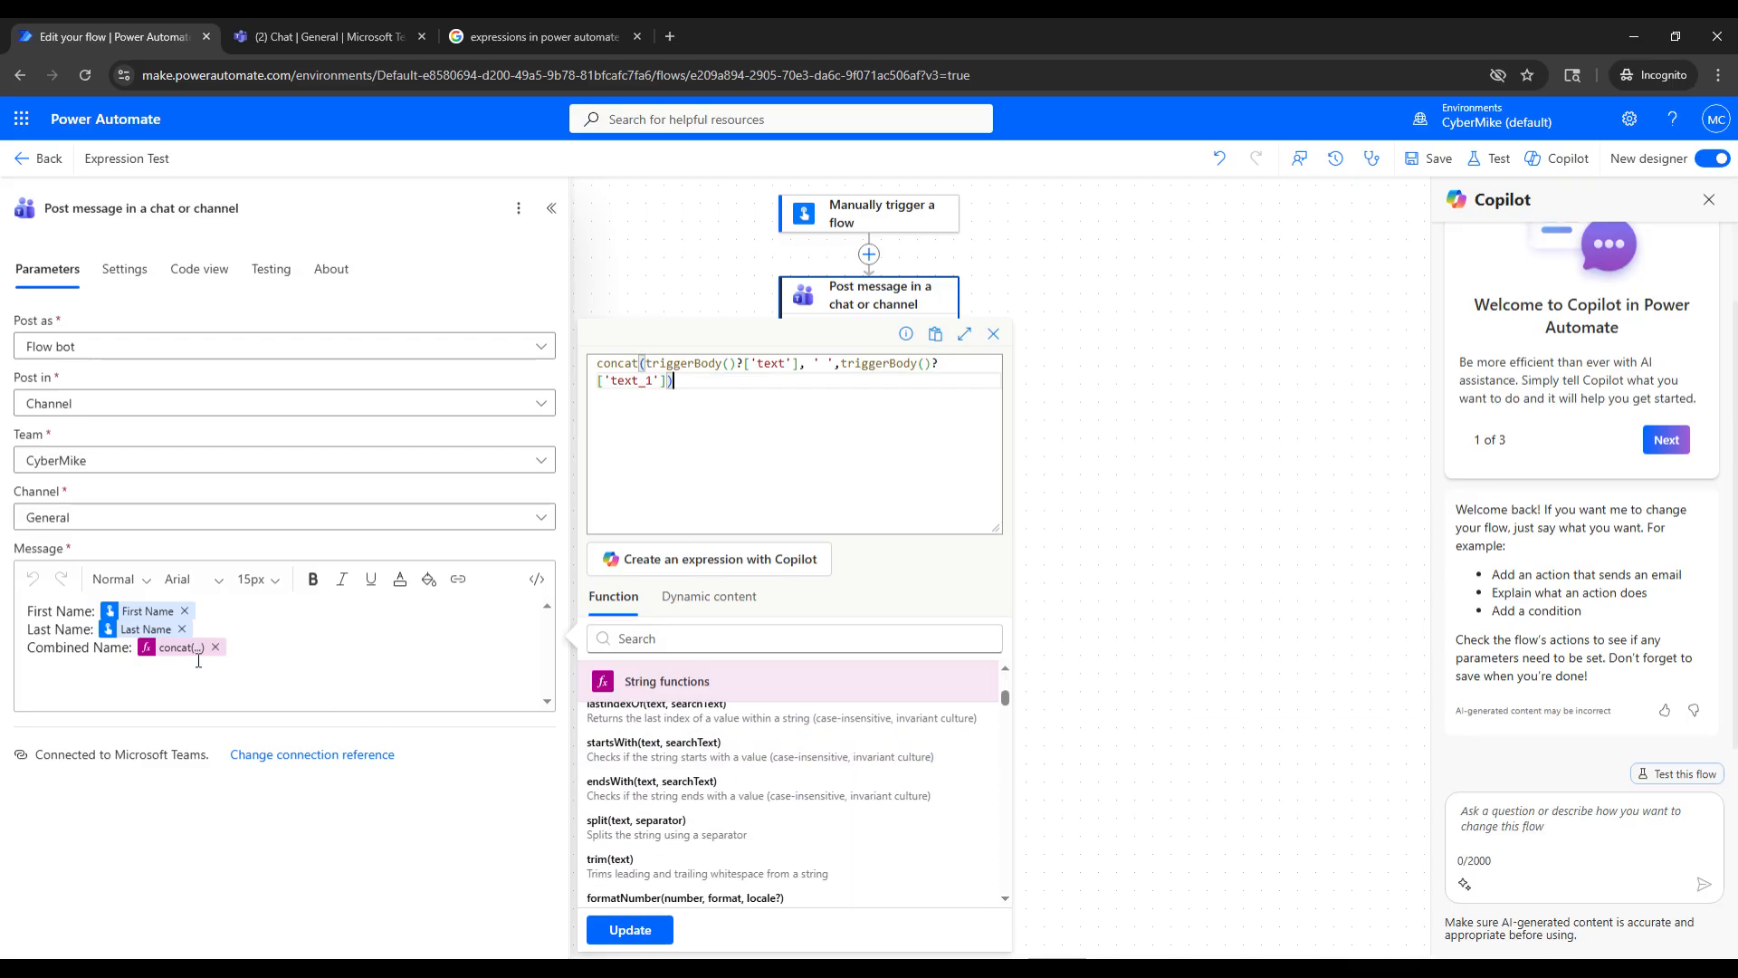